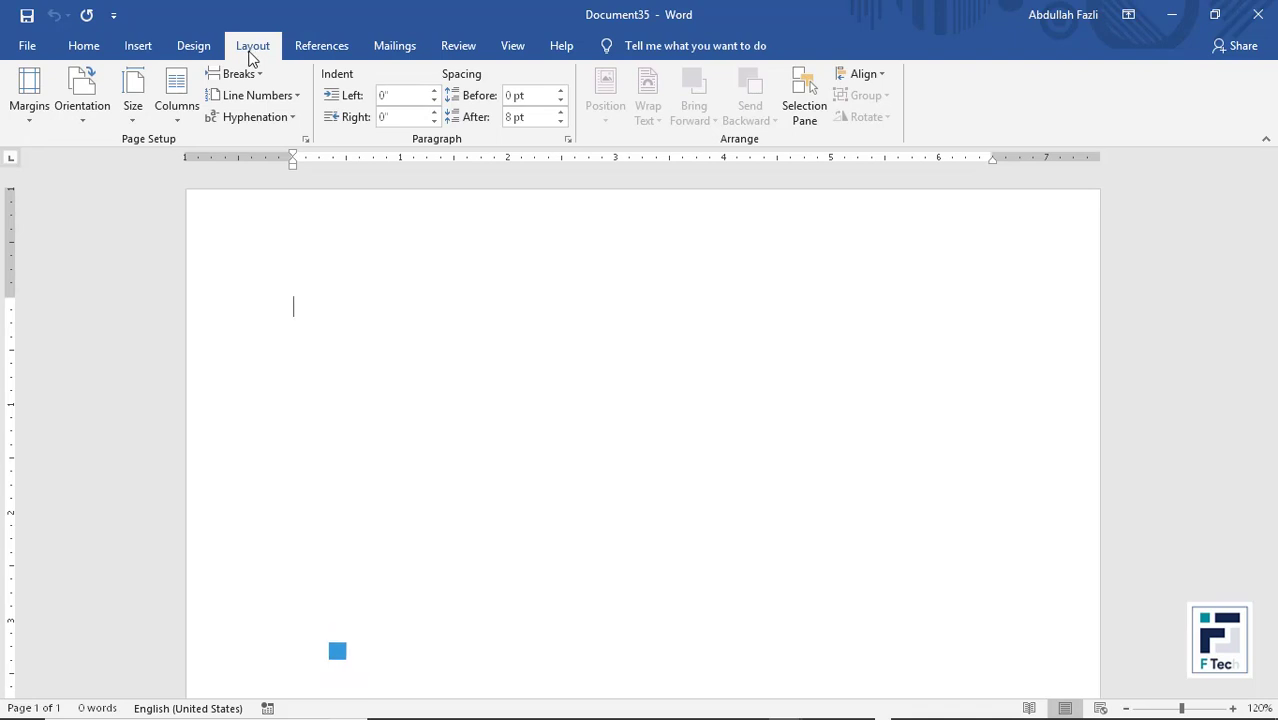
click(238, 74)
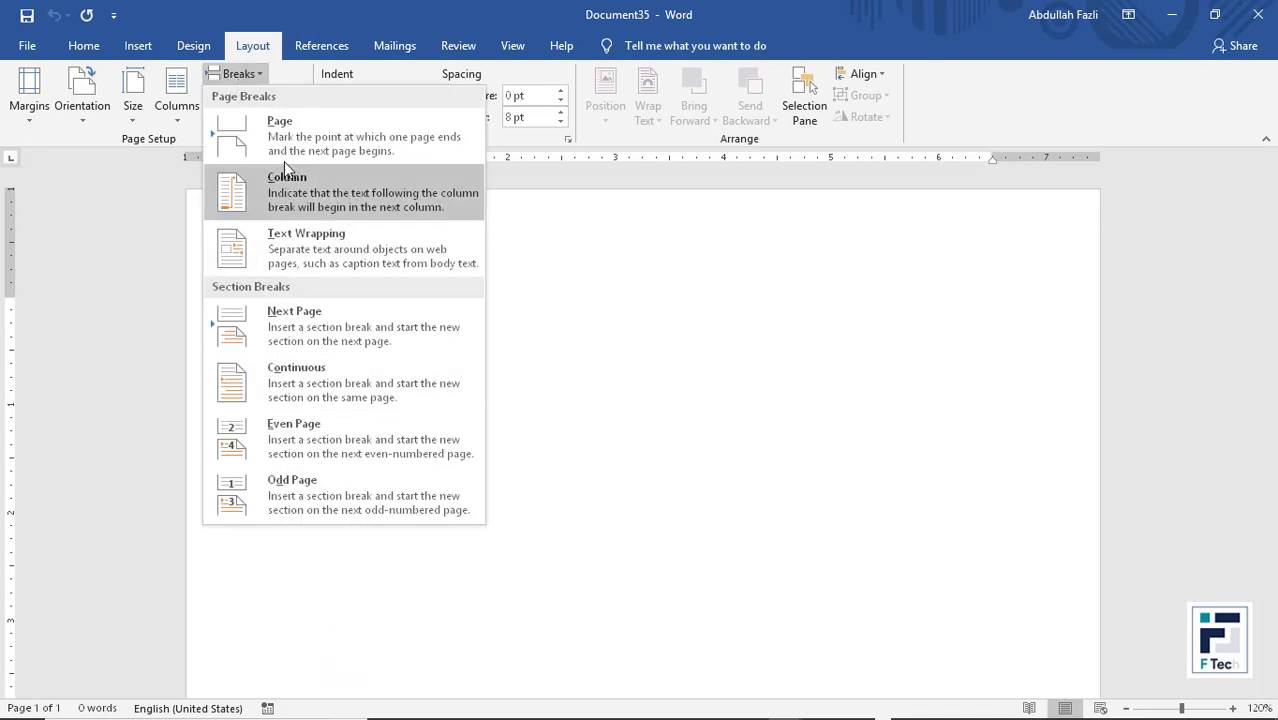
click(256, 47)
click(305, 50)
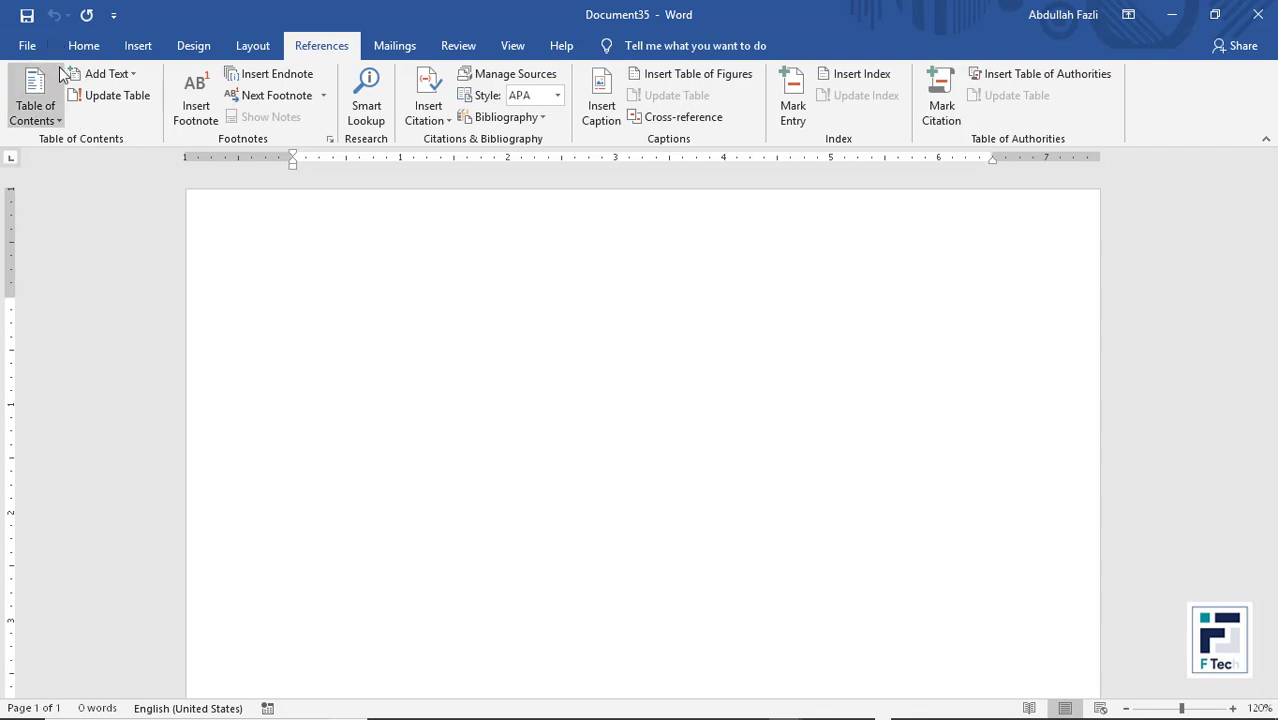
- Write the title "Kandahar" on the first page and generate sample paragraphs below it with =rand()
click(82, 46)
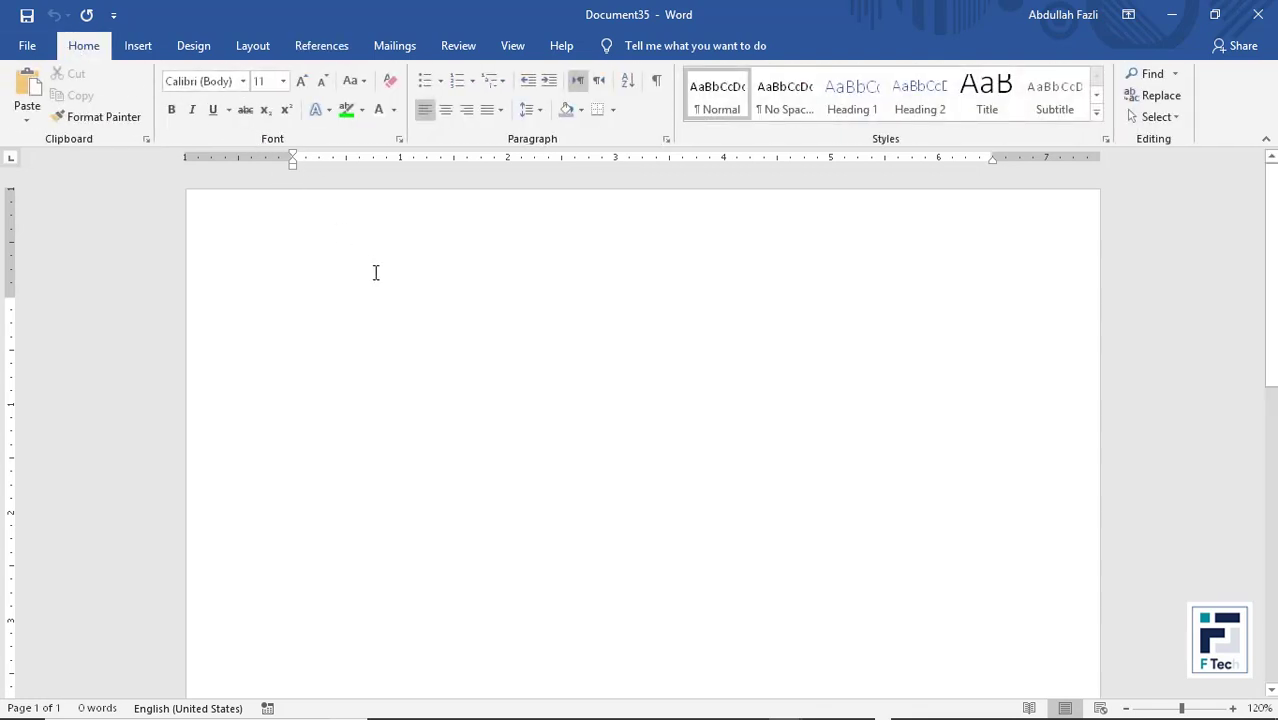
text(Kandahar)
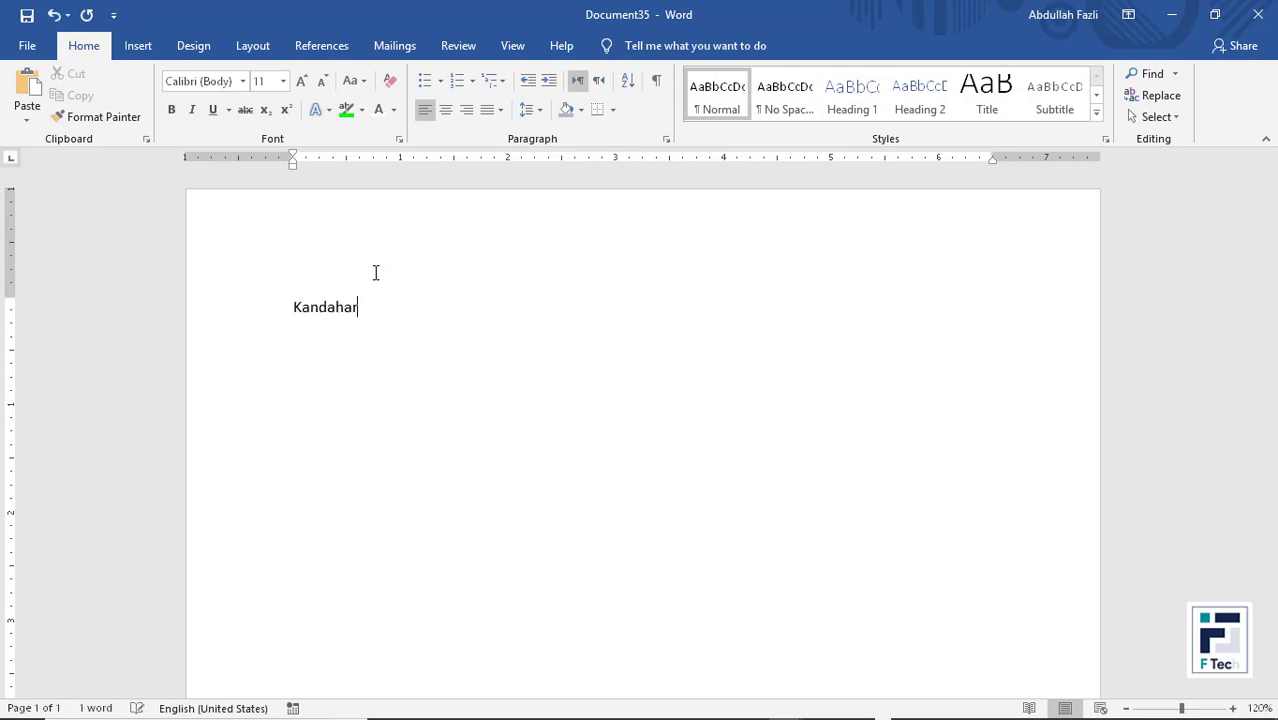
key(Return)
text(=rand())
key(Return)
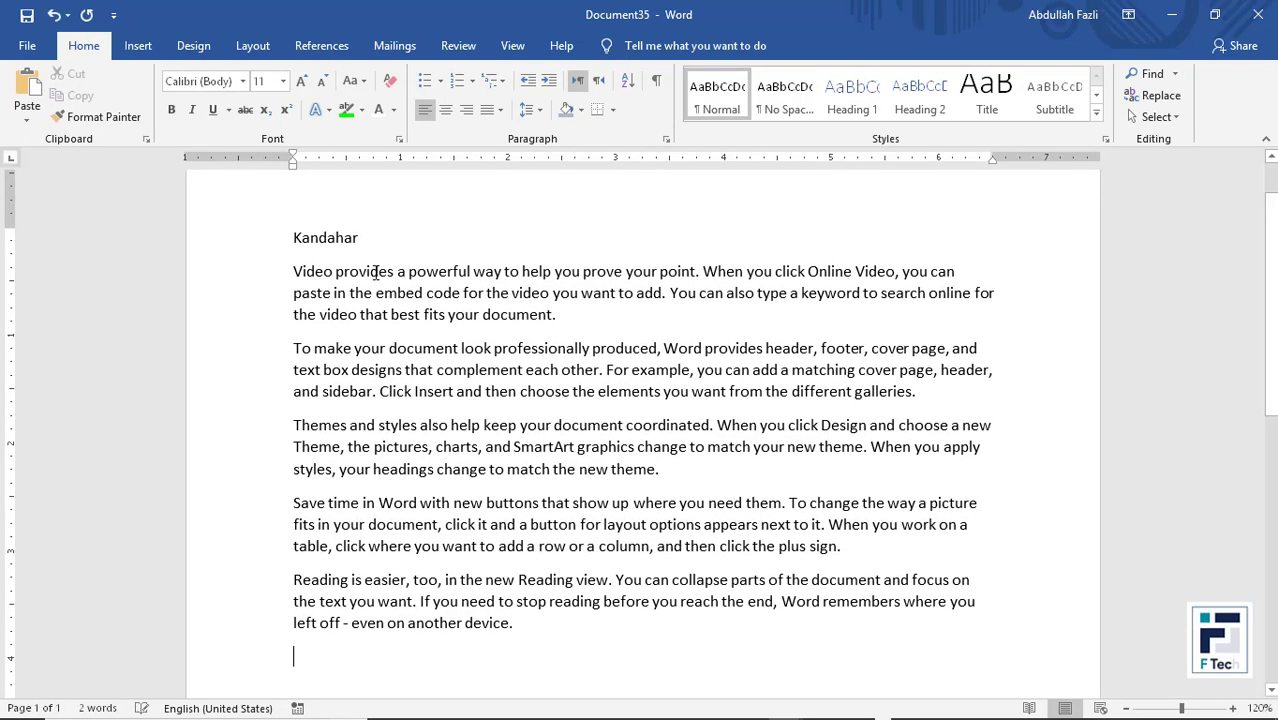
- Start a new page after the sample text, titled "Kabul", and fill it with sample paragraphs using =rand()
key(ctrl+Return)
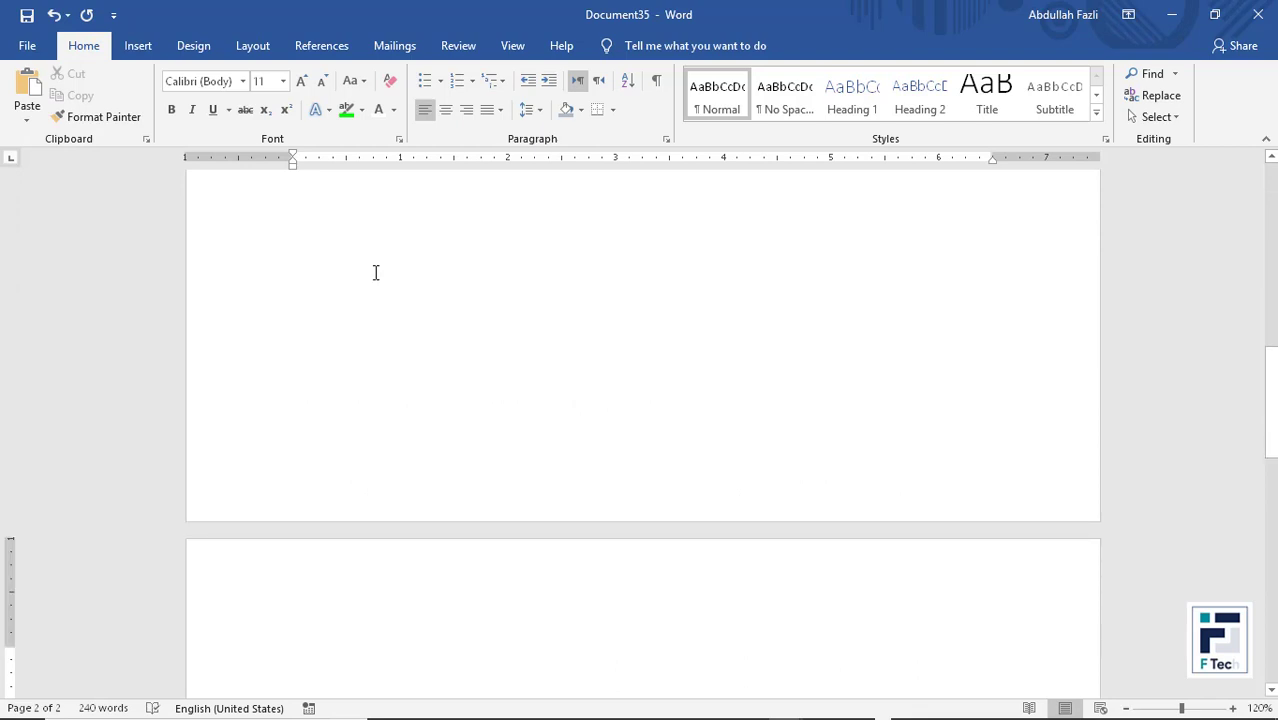
text(Kabul)
key(Return)
text(=r)
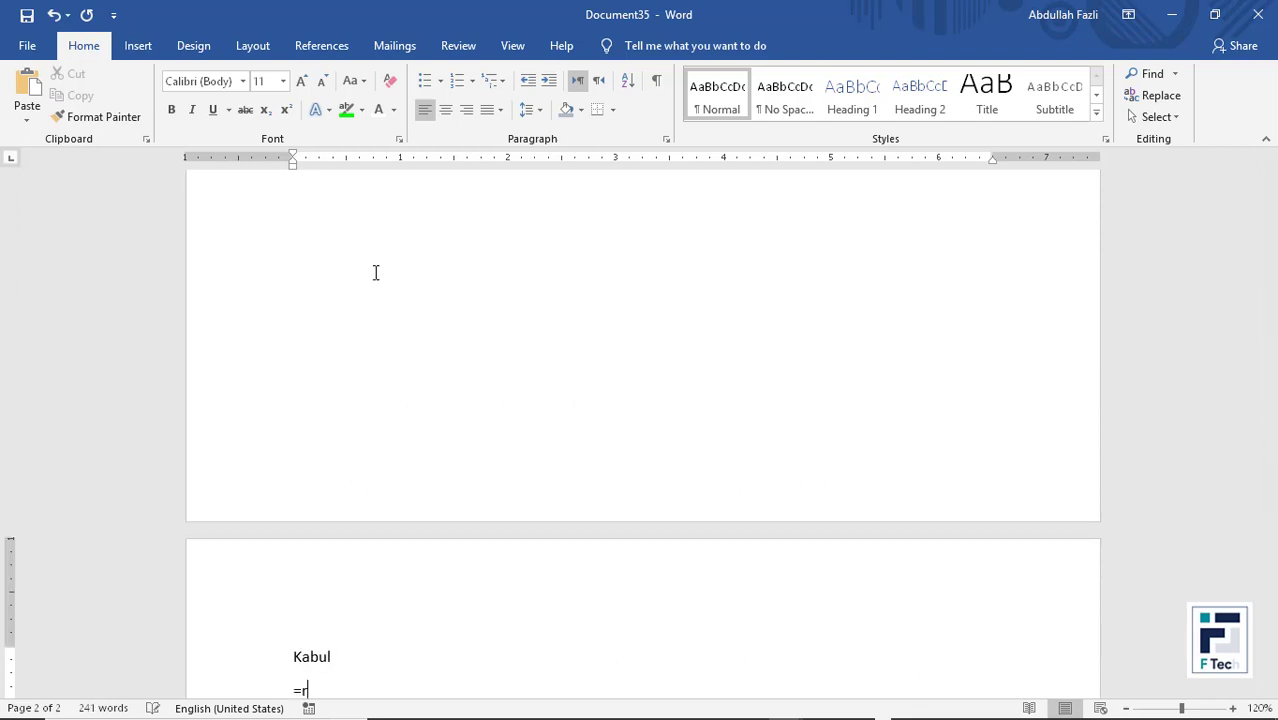
text(and())
key(Return)
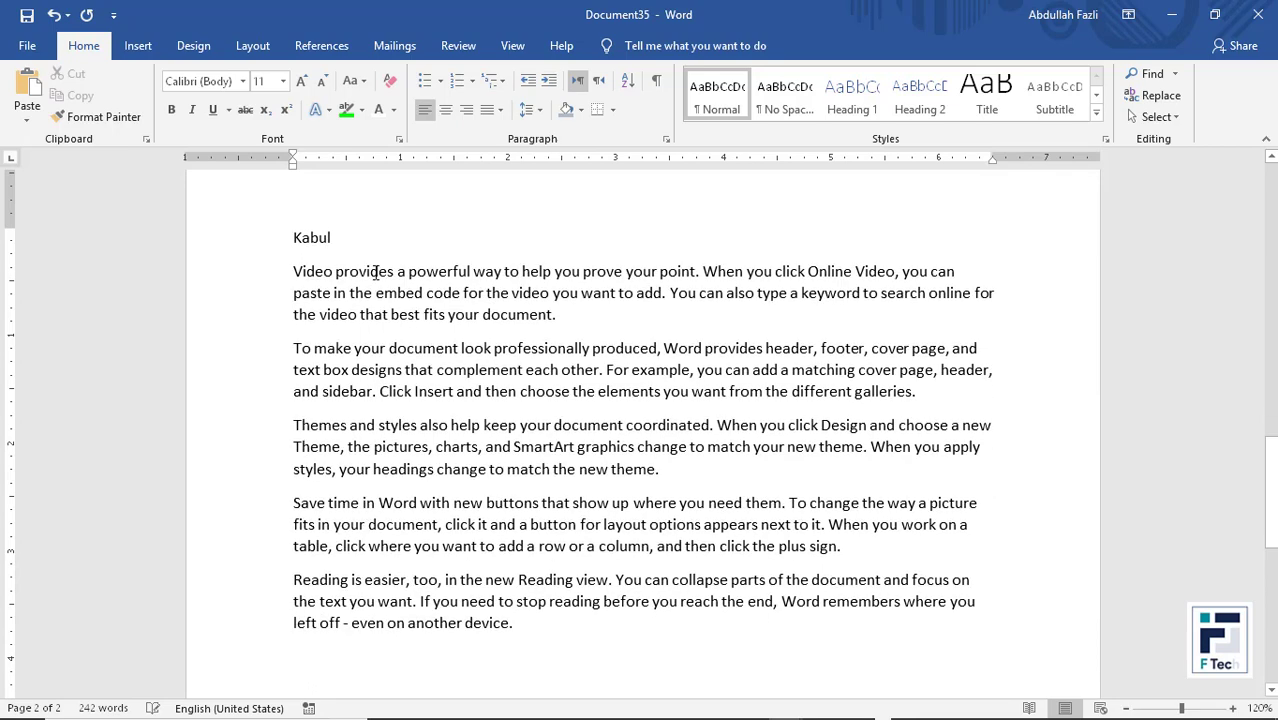
- Add a third page titled "Helmand" and fill it with sample paragraphs using =rand()
key(ctrl+Return)
text(Hel)
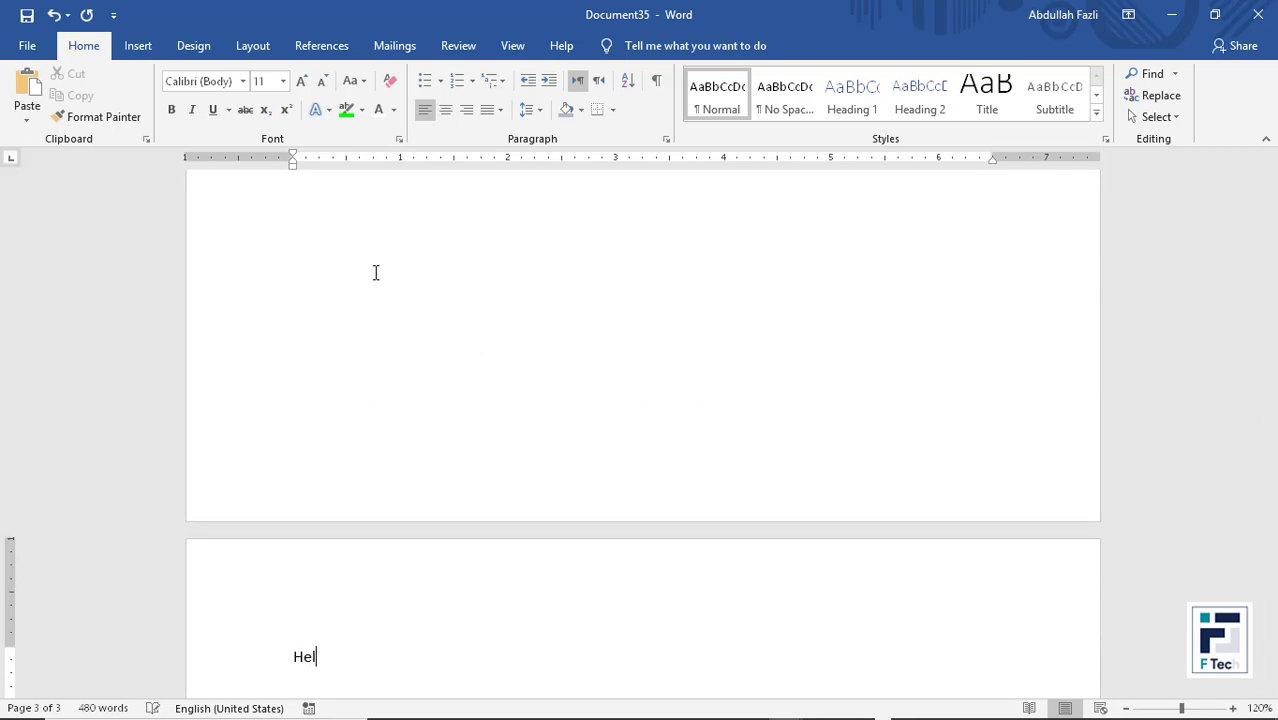
text(mand =rand())
key(Return)
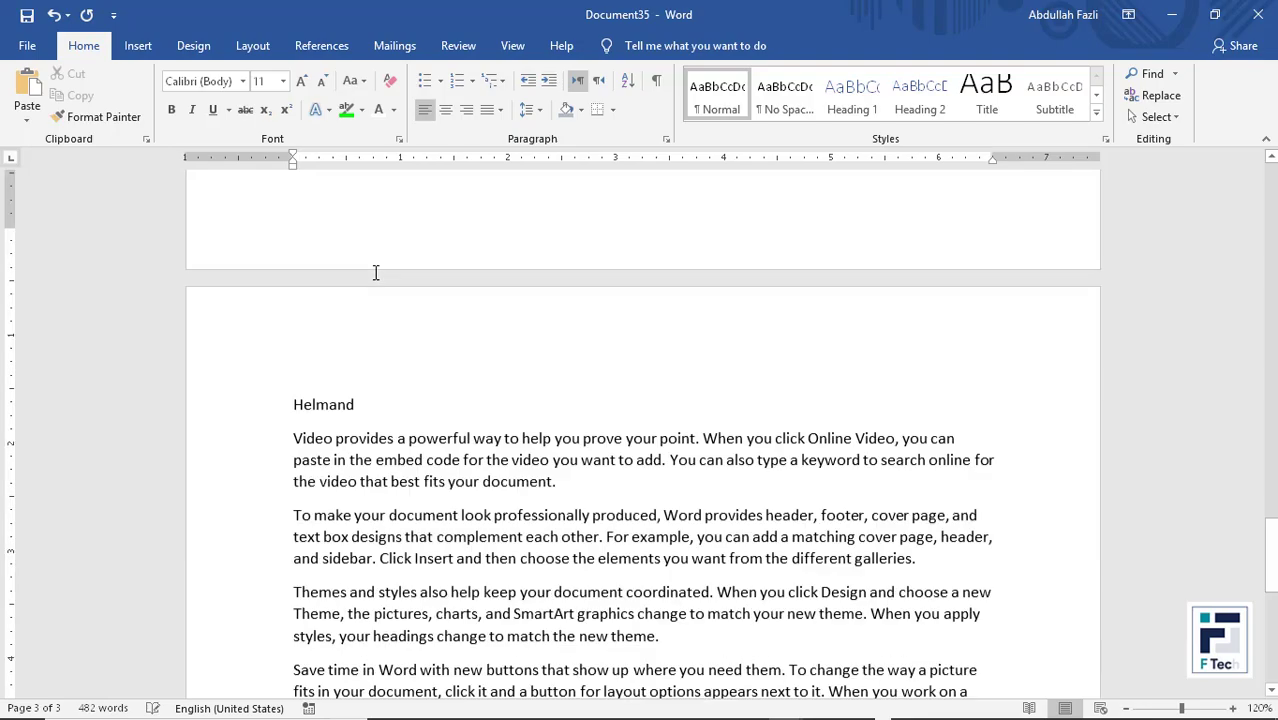
scroll(515, 258, up, 15)
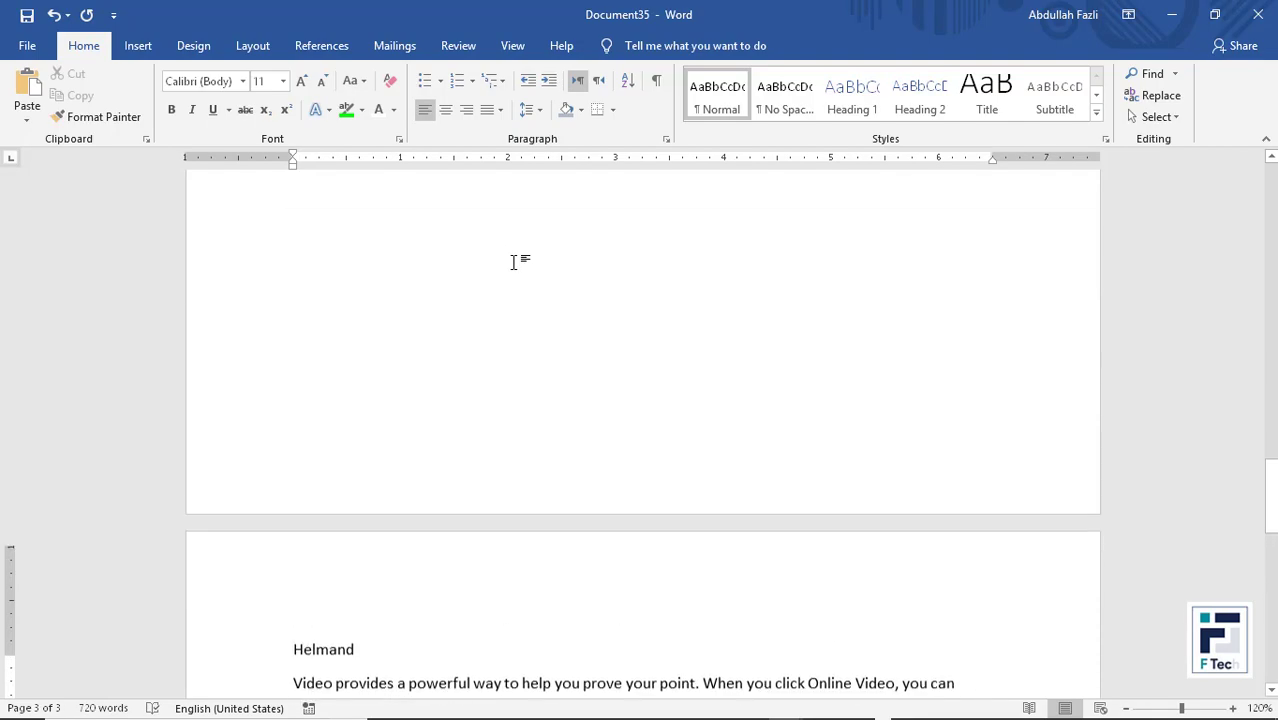
scroll(515, 261, down, 10)
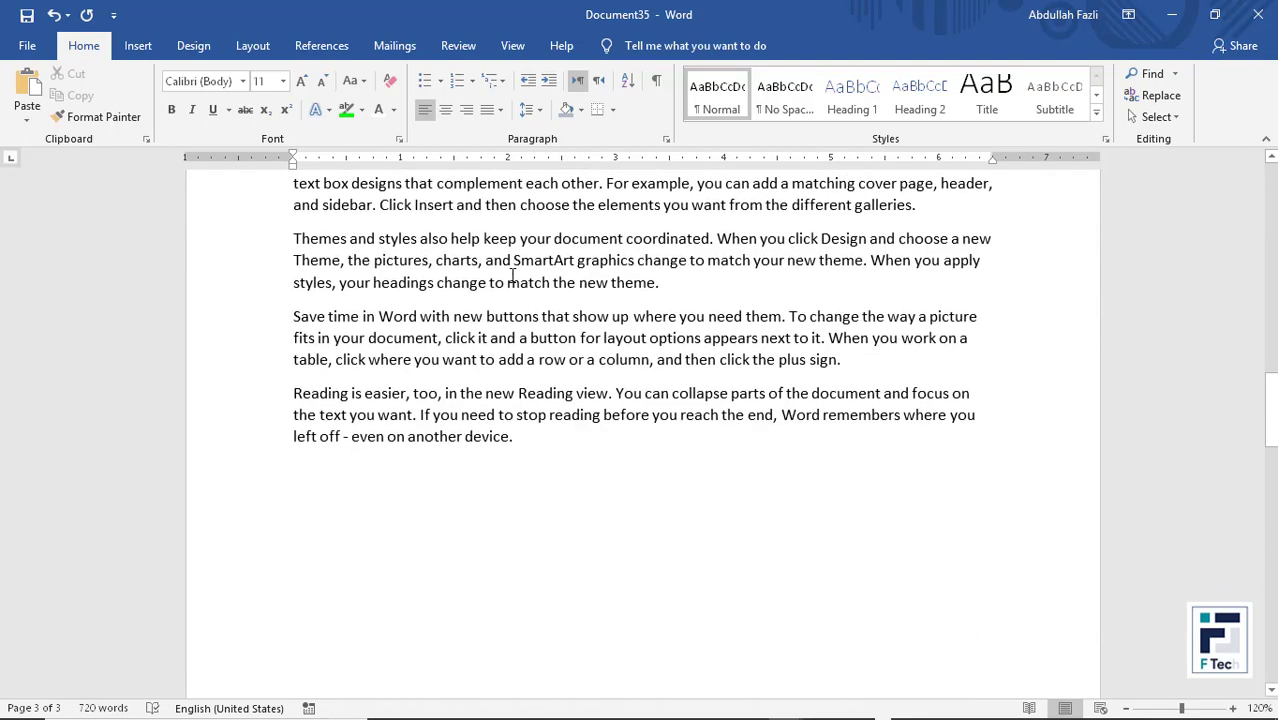
scroll(507, 282, down, 8)
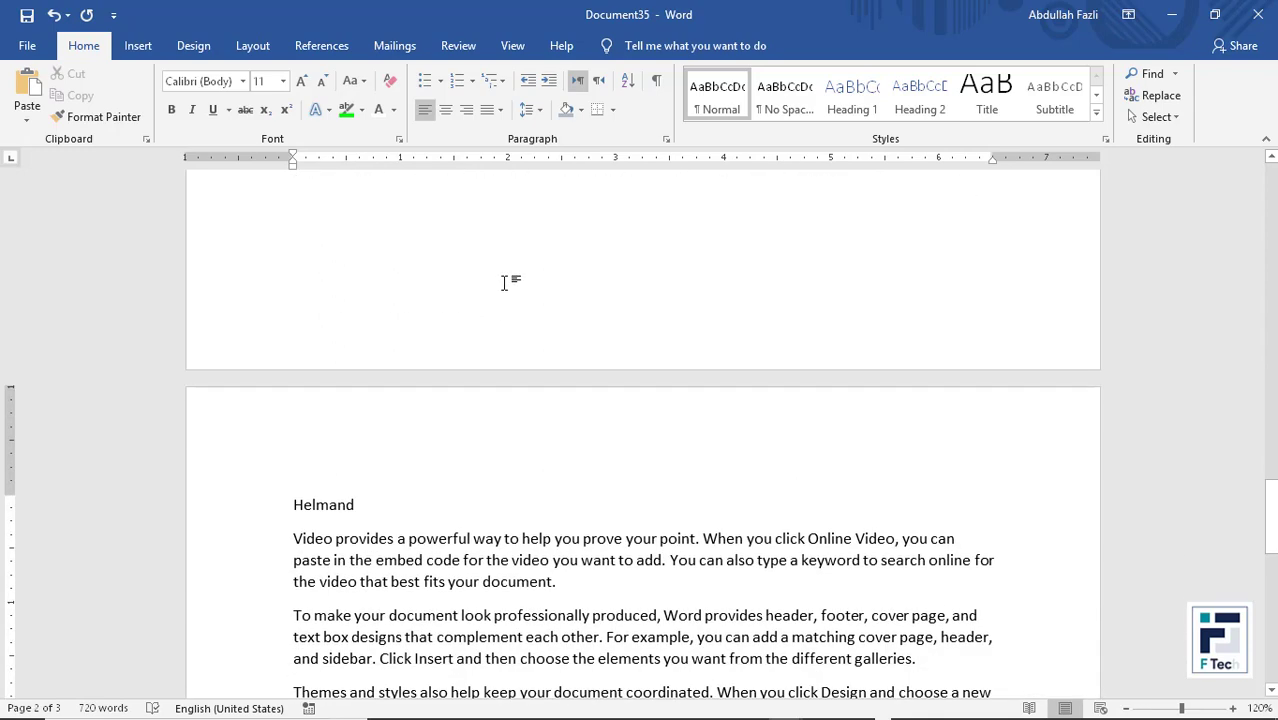
drag(364, 244, 292, 242)
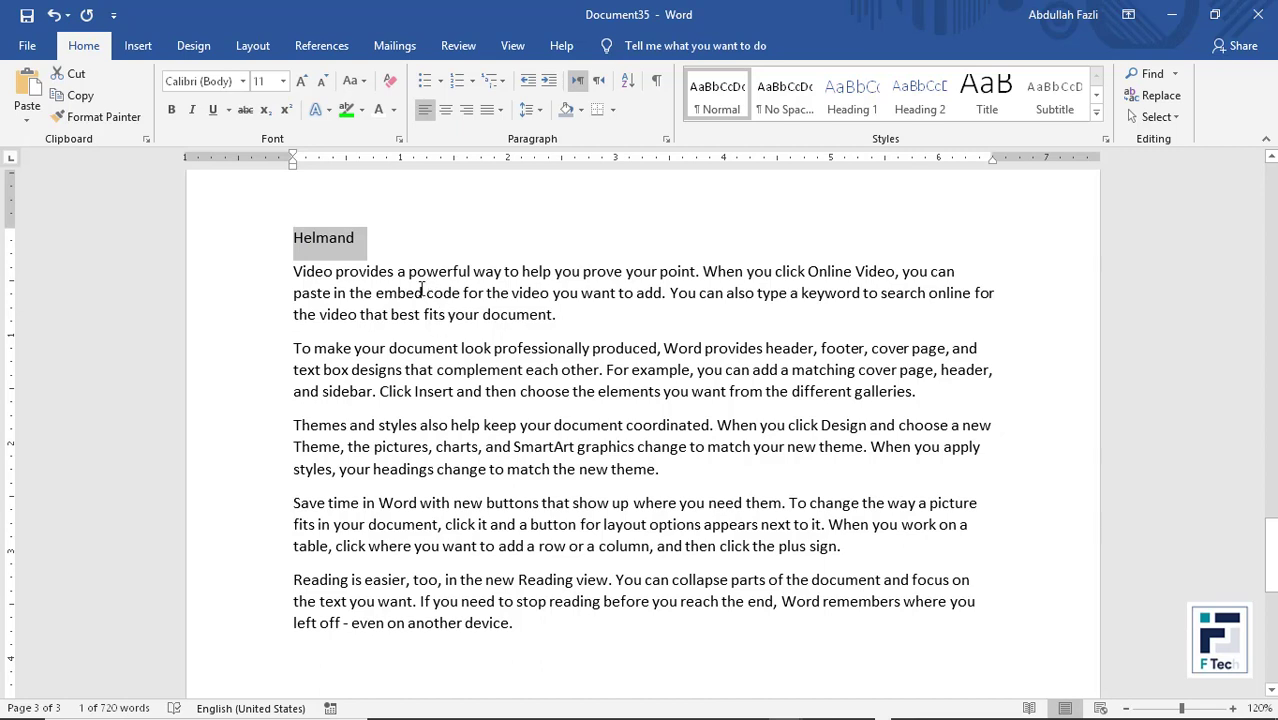
drag(378, 297, 418, 302)
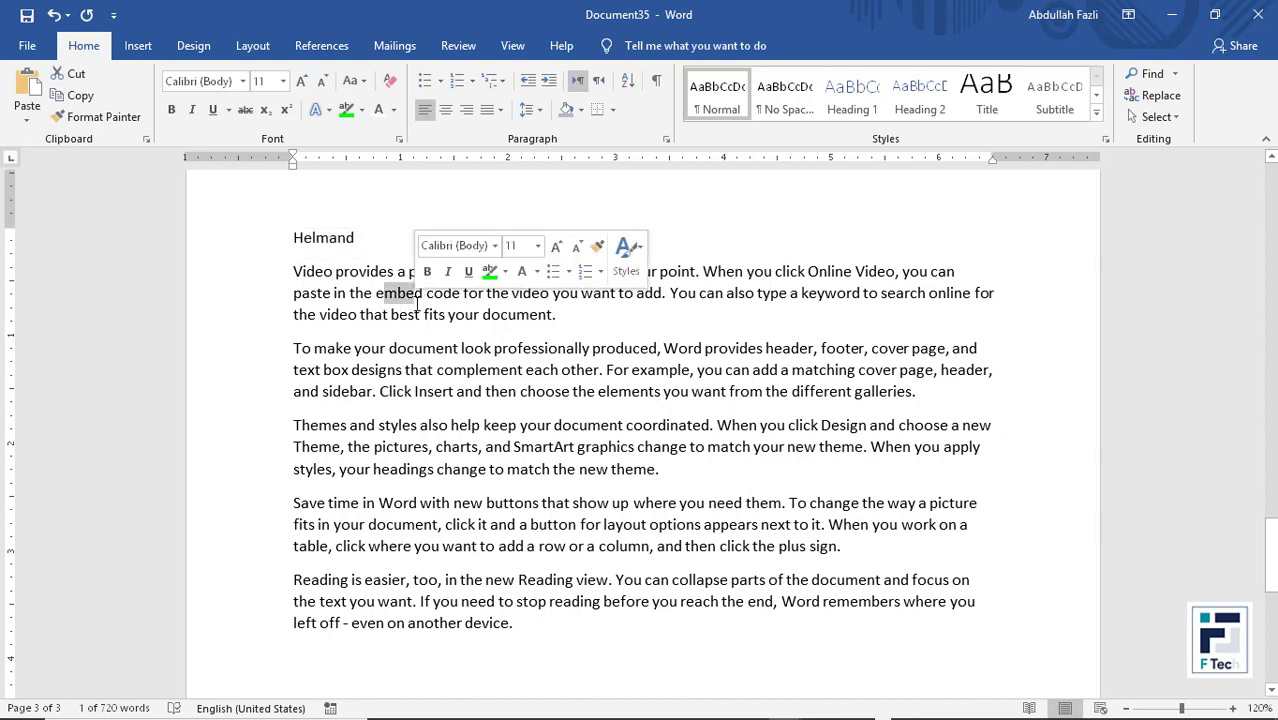
click(312, 240)
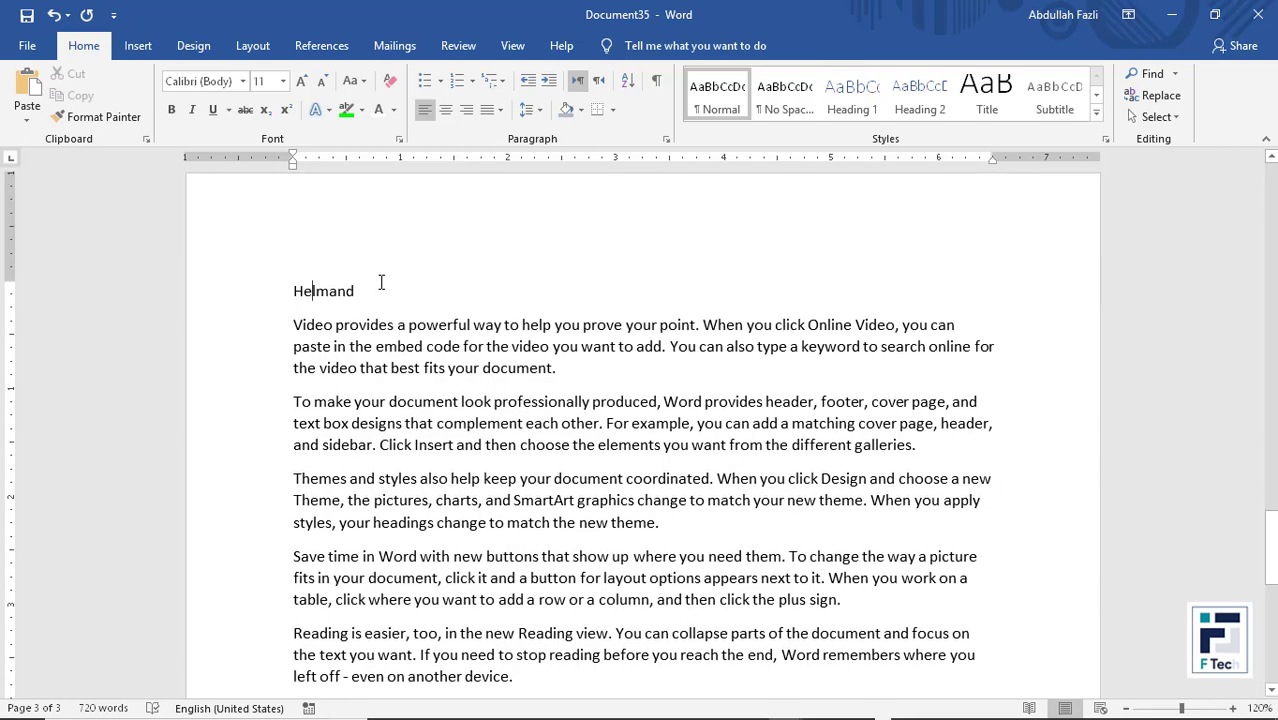
- Add the Helmand, Kabul and Kandahar titles together to the table of contents as Level 1 entries
drag(366, 291, 285, 288)
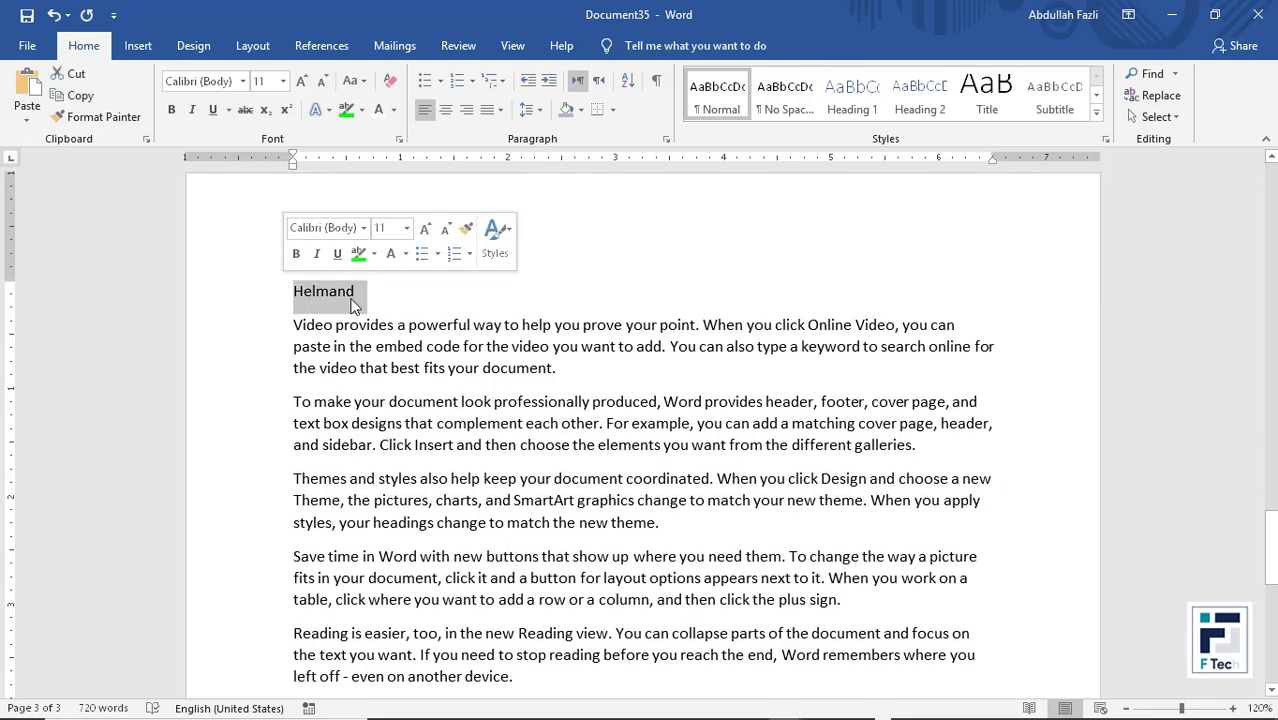
scroll(640, 262, up, 6)
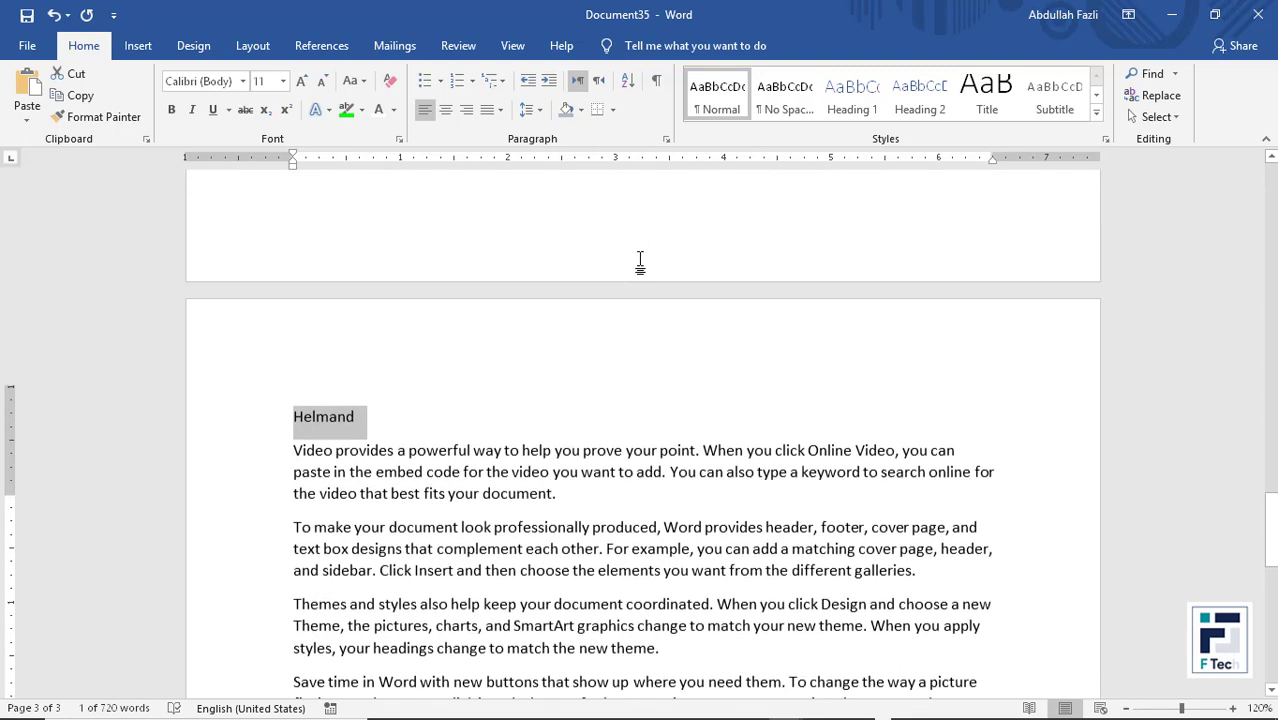
scroll(640, 262, down, 10)
scroll(630, 270, up, 7)
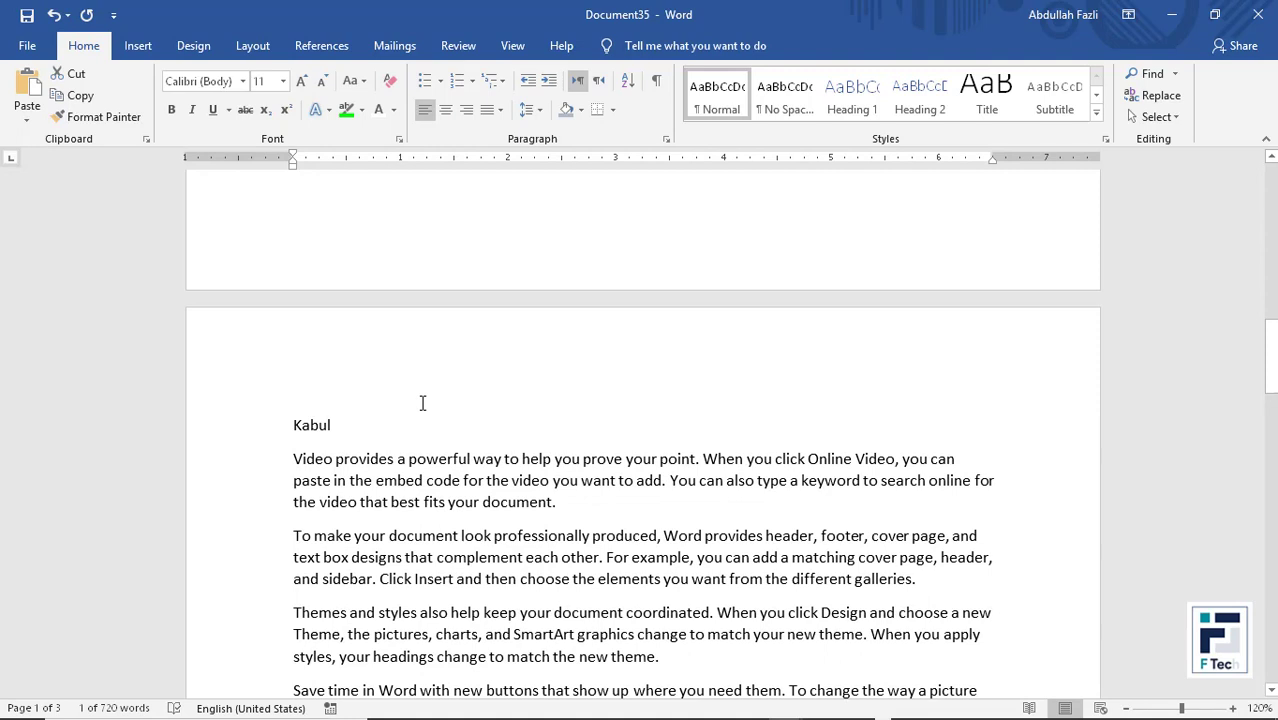
key(ctrl)
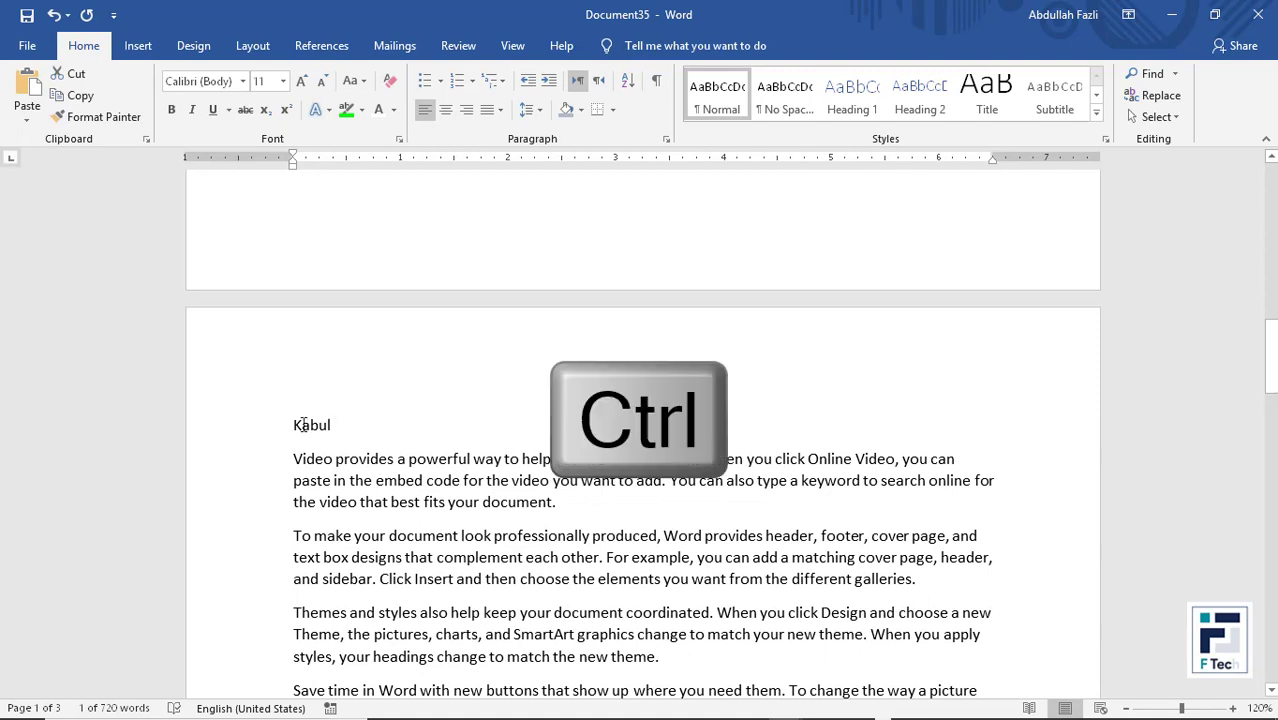
ctrl+click(303, 424)
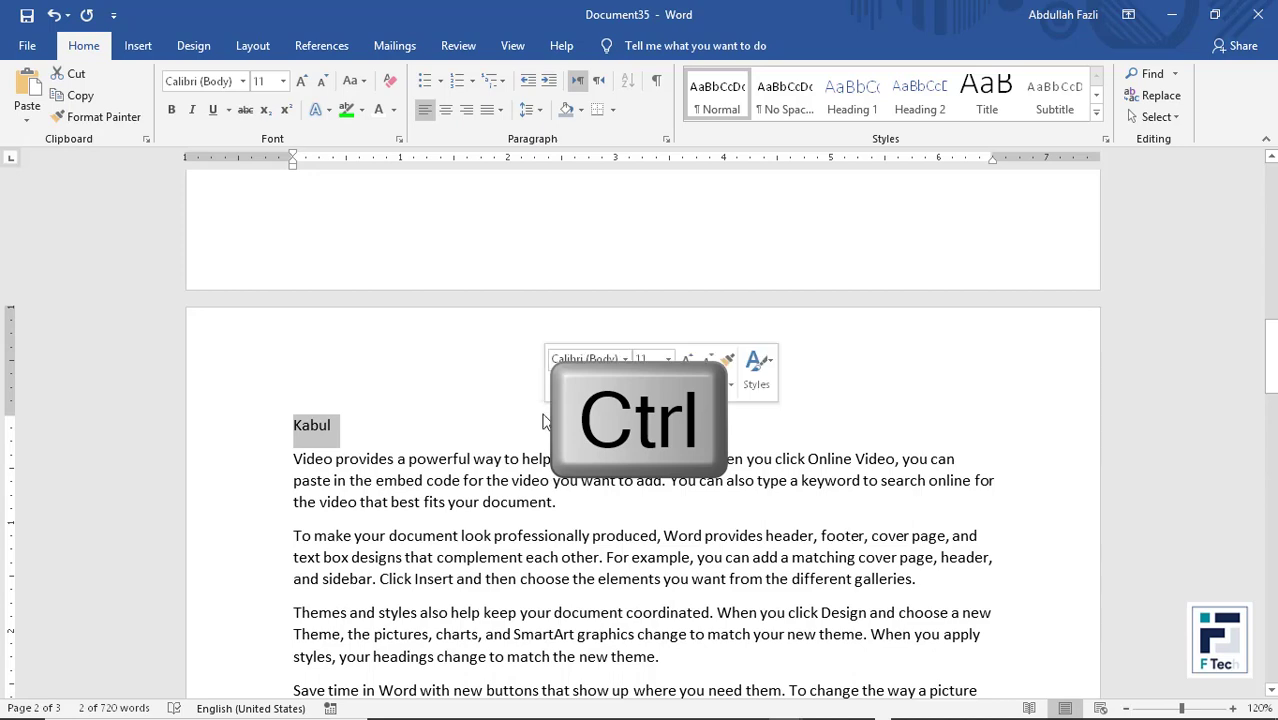
scroll(530, 395, up, 15)
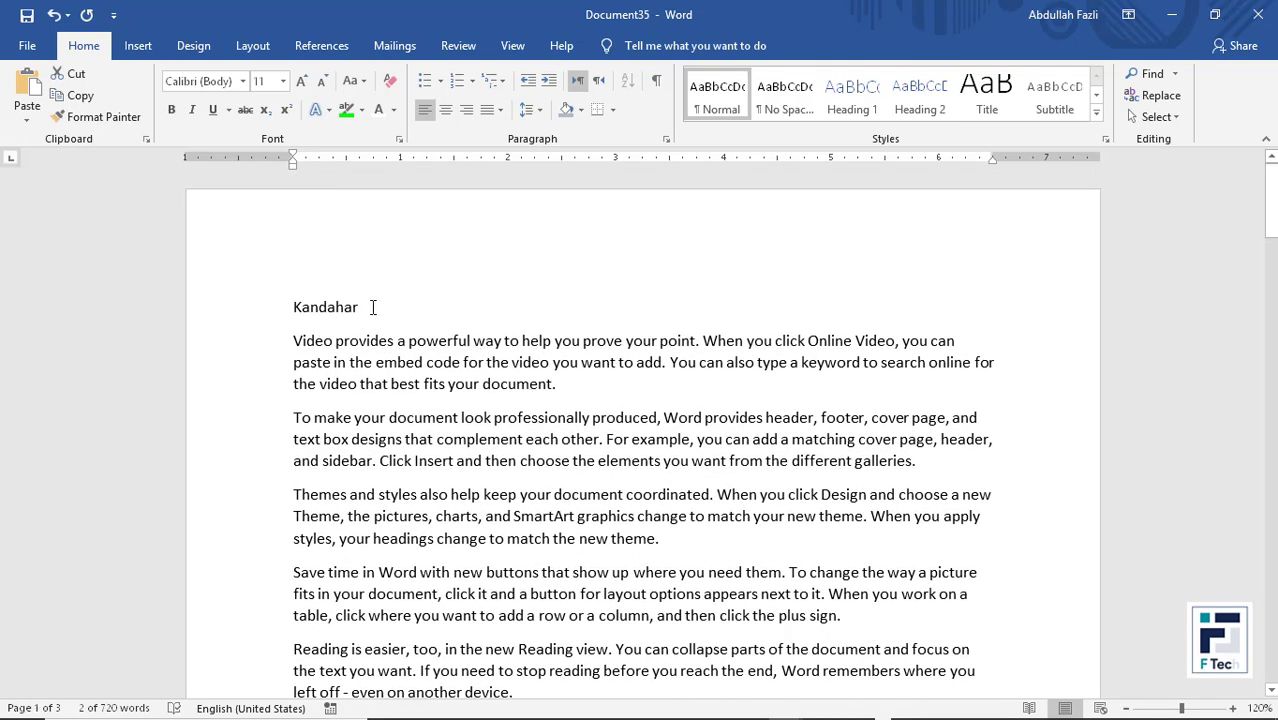
drag(372, 307, 286, 300)
key(ctrl)
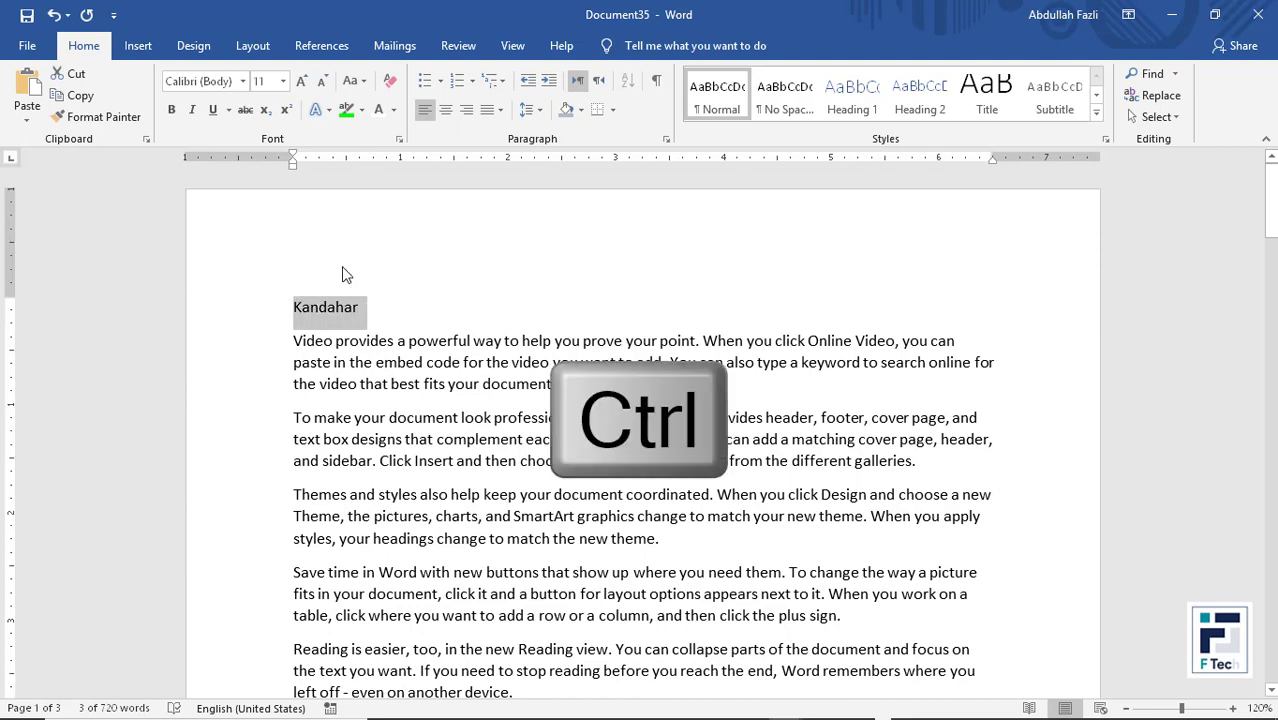
mouse_move(223, 290)
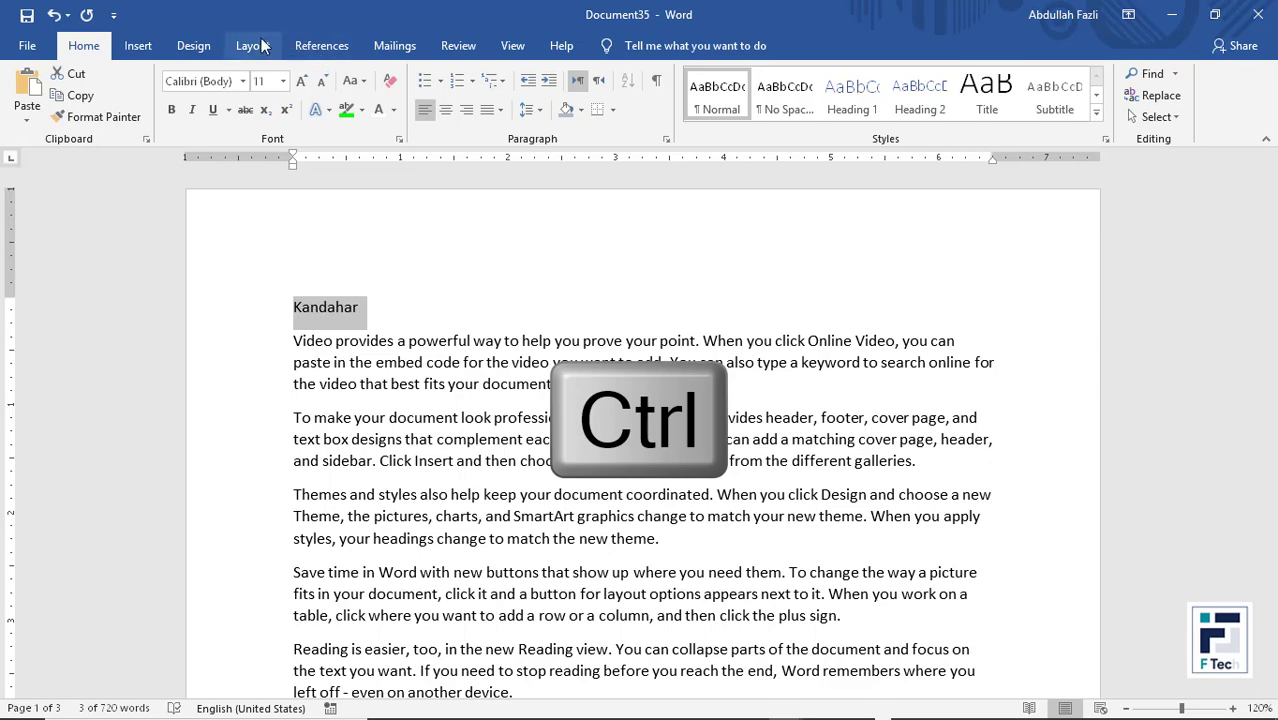
click(321, 45)
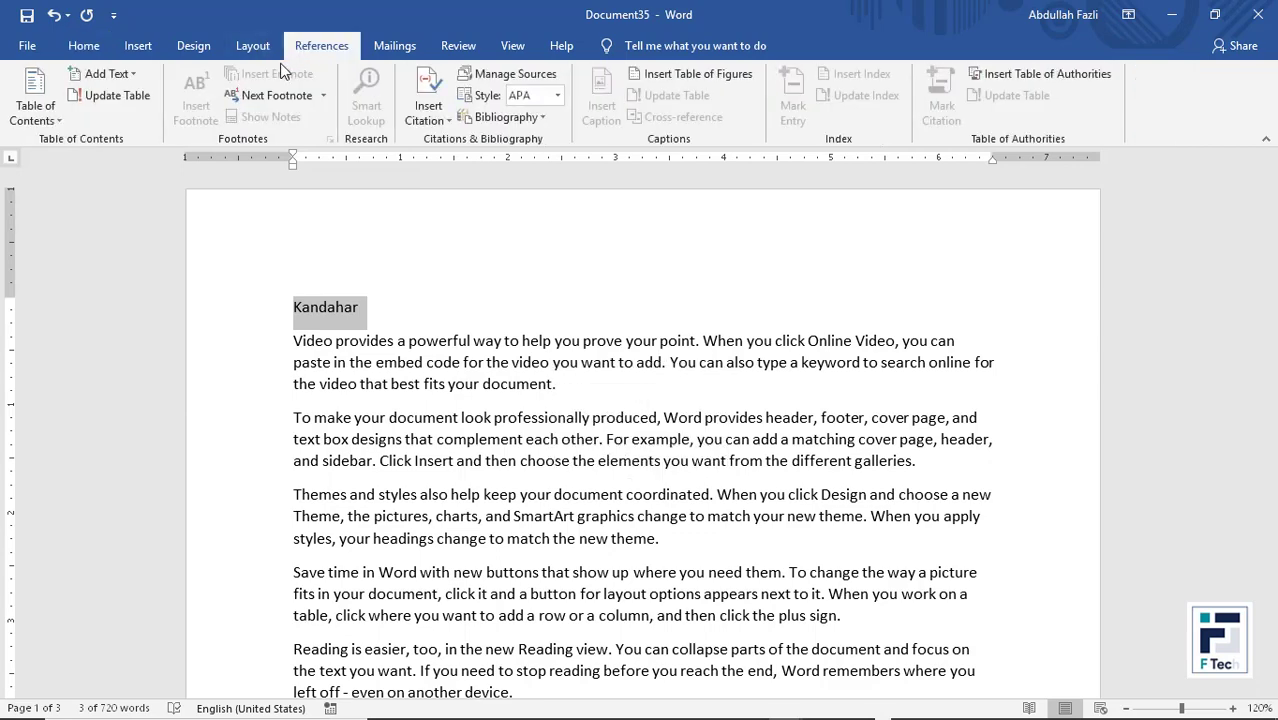
click(102, 76)
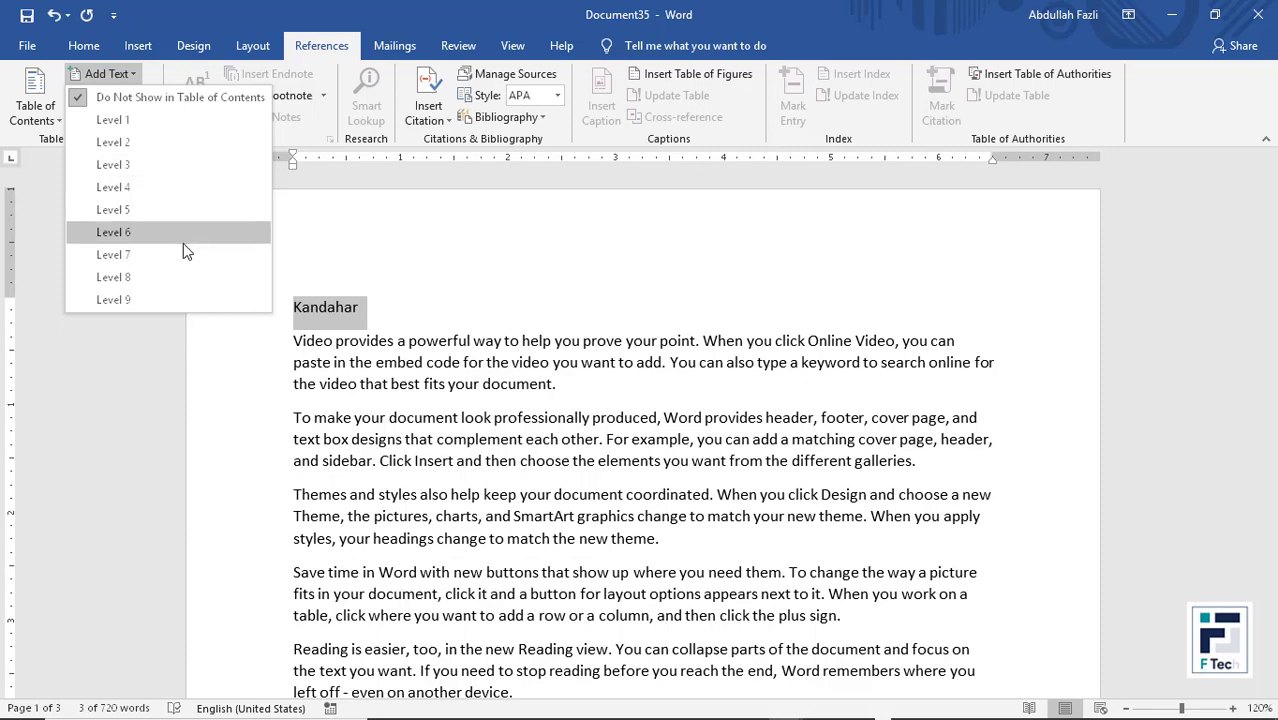
click(175, 126)
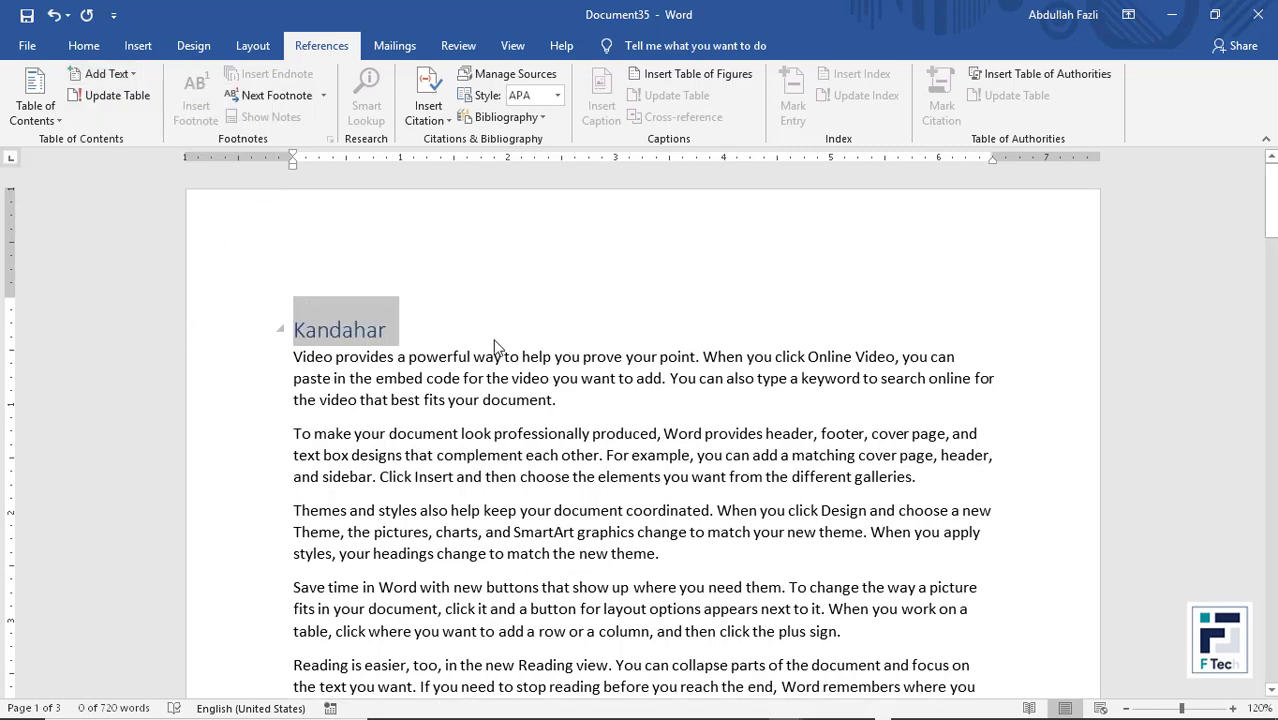
click(399, 343)
- Insert a page break before the Kandahar heading so a blank page precedes it
scroll(380, 337, down, 15)
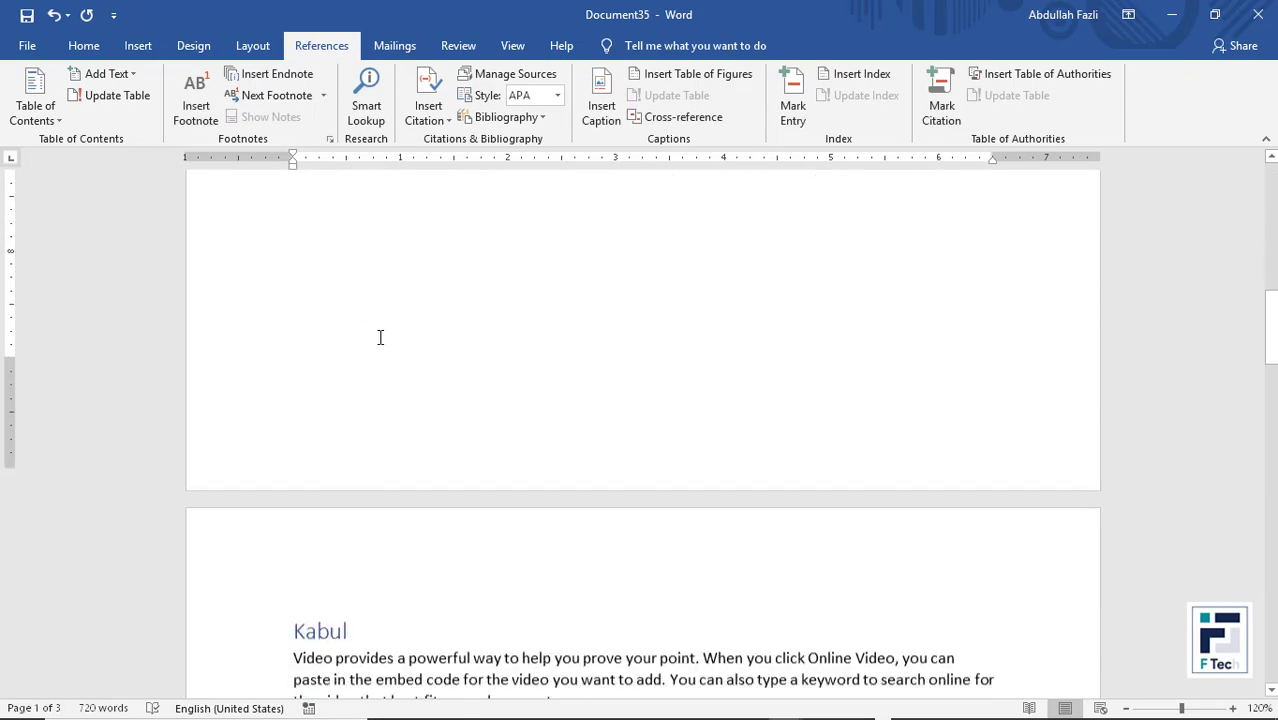
scroll(378, 335, down, 15)
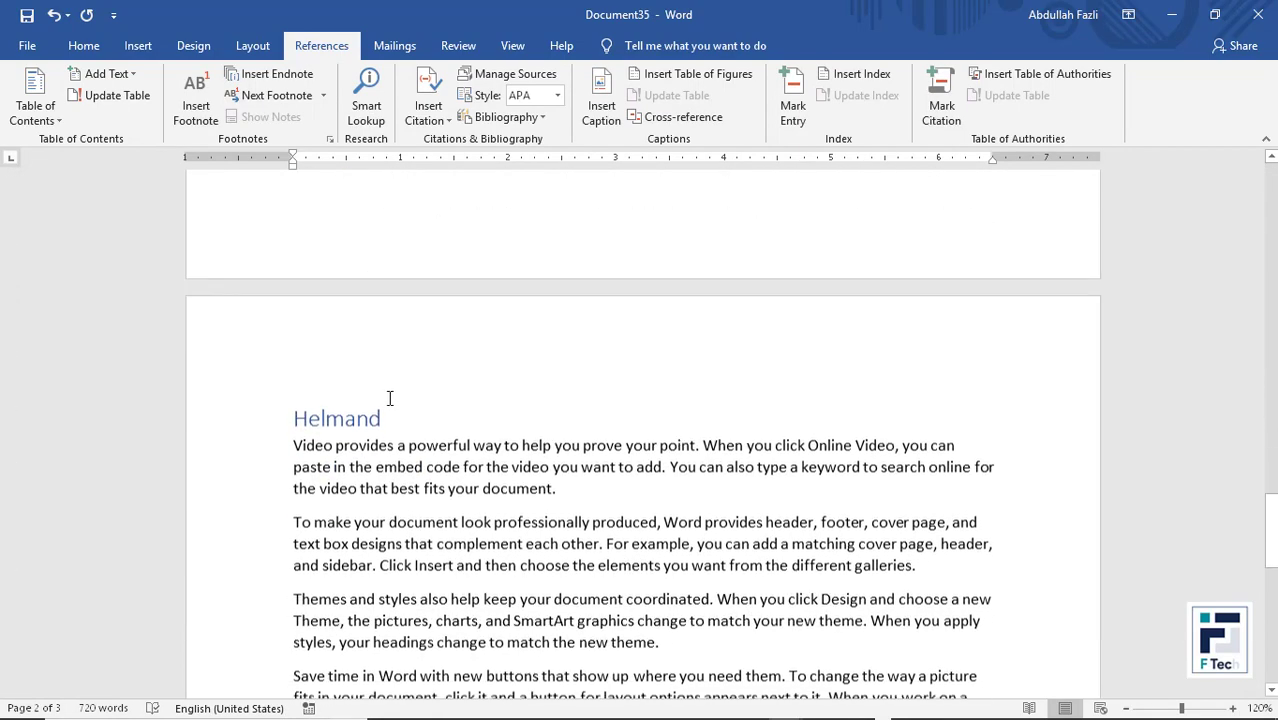
scroll(440, 395, up, 20)
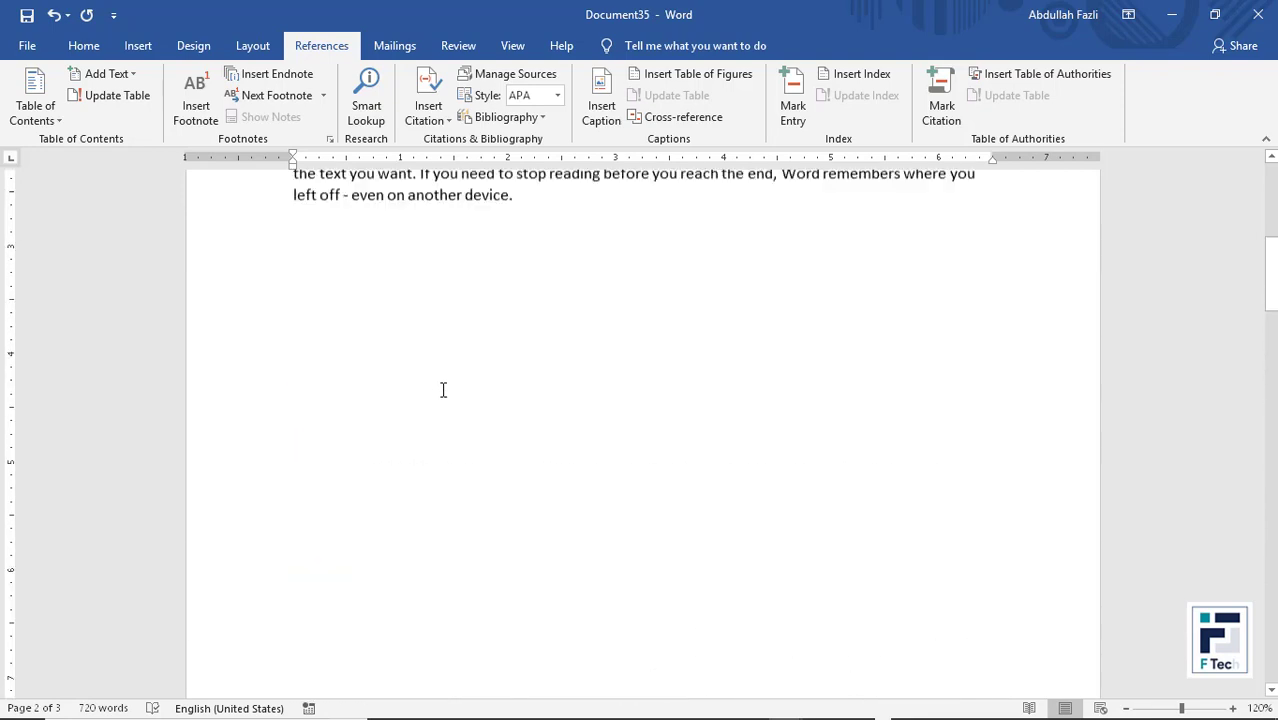
click(293, 330)
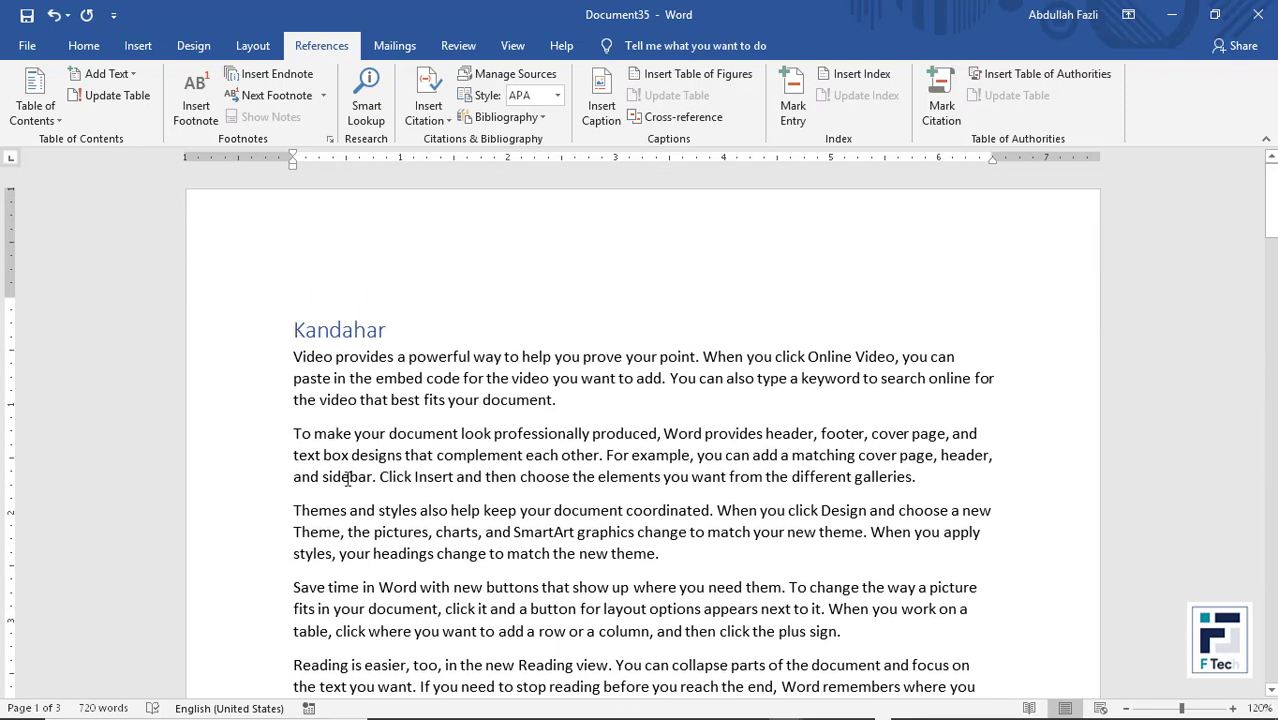
key(ctrl+Return)
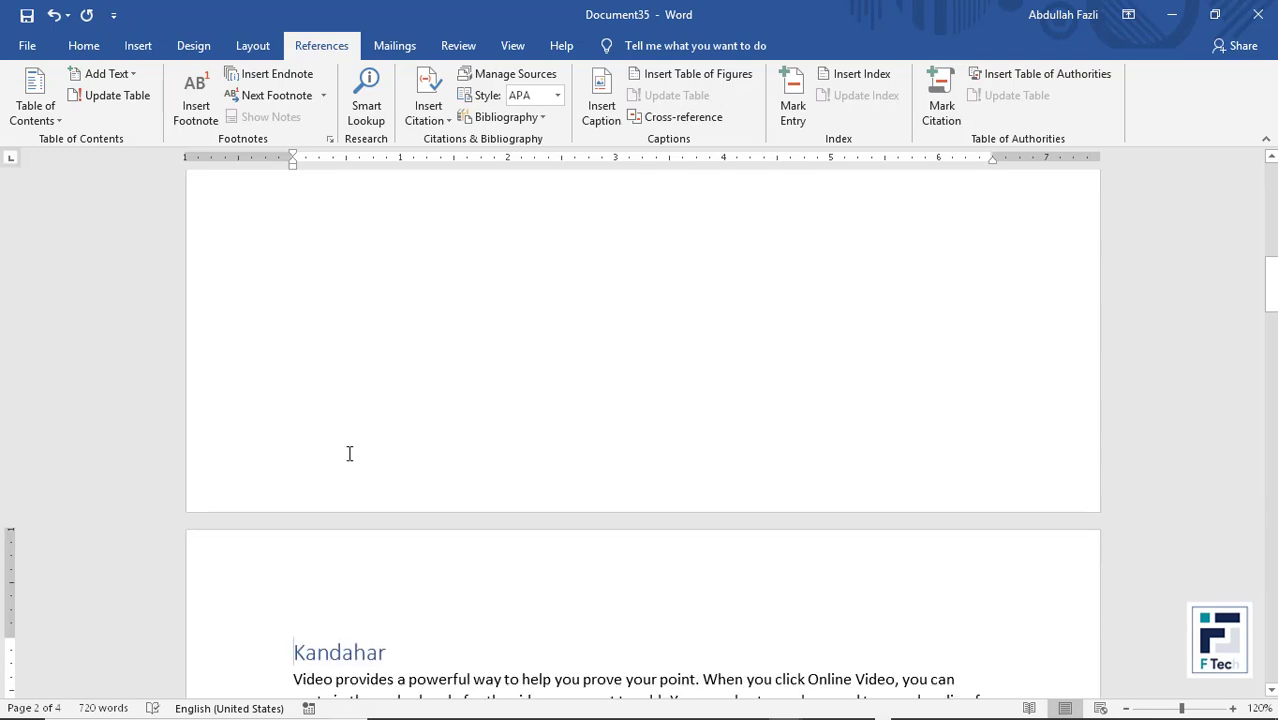
- Insert the Automatic Table 1 table of contents on the blank first page
scroll(391, 421, up, 10)
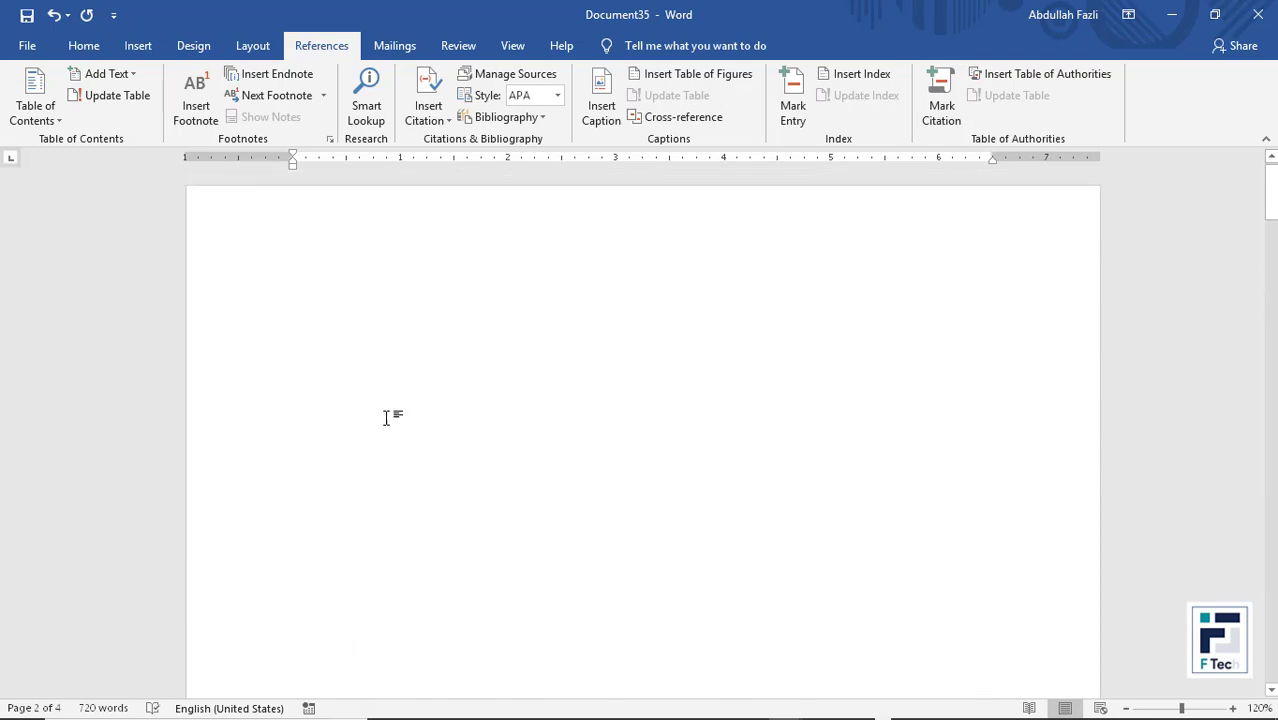
click(362, 345)
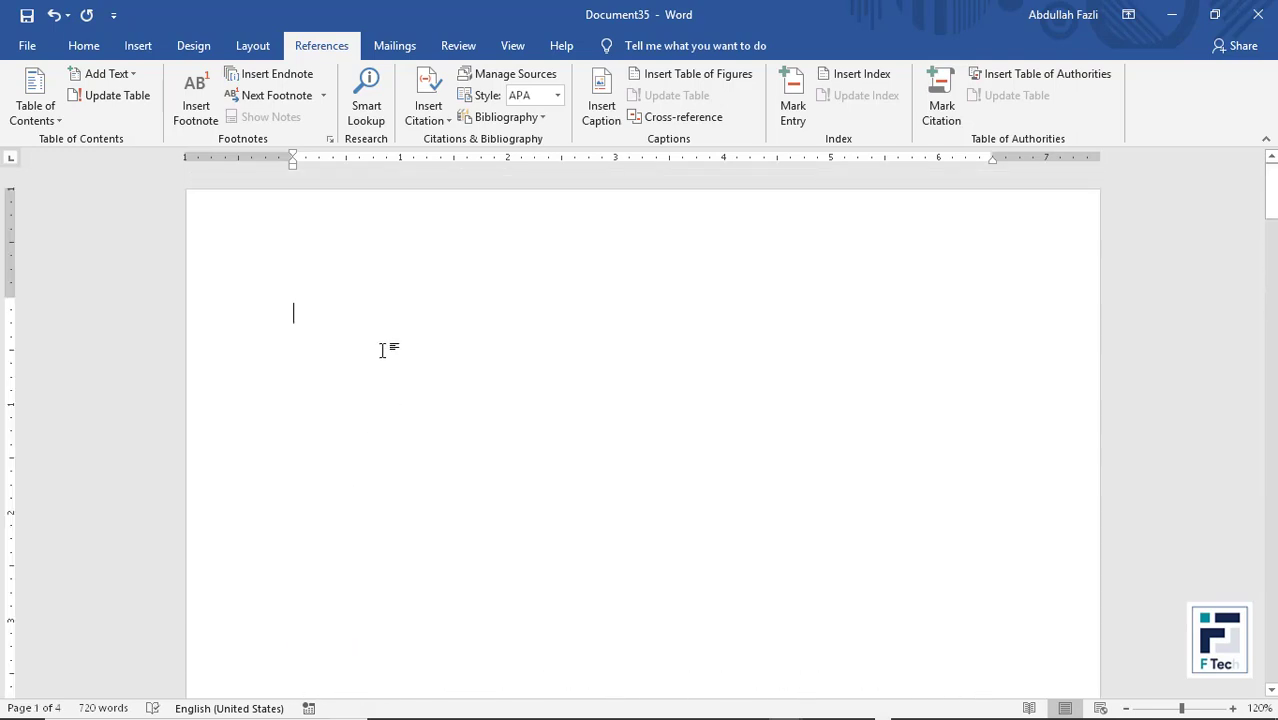
click(36, 112)
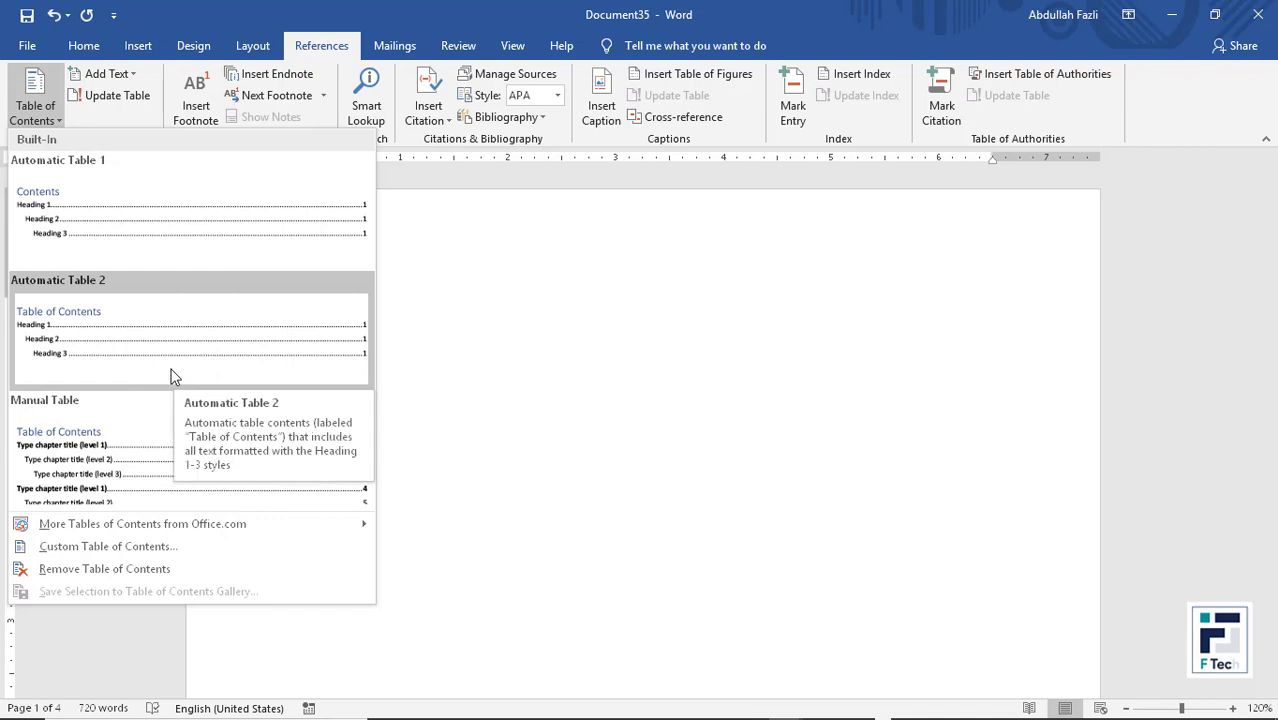
click(156, 218)
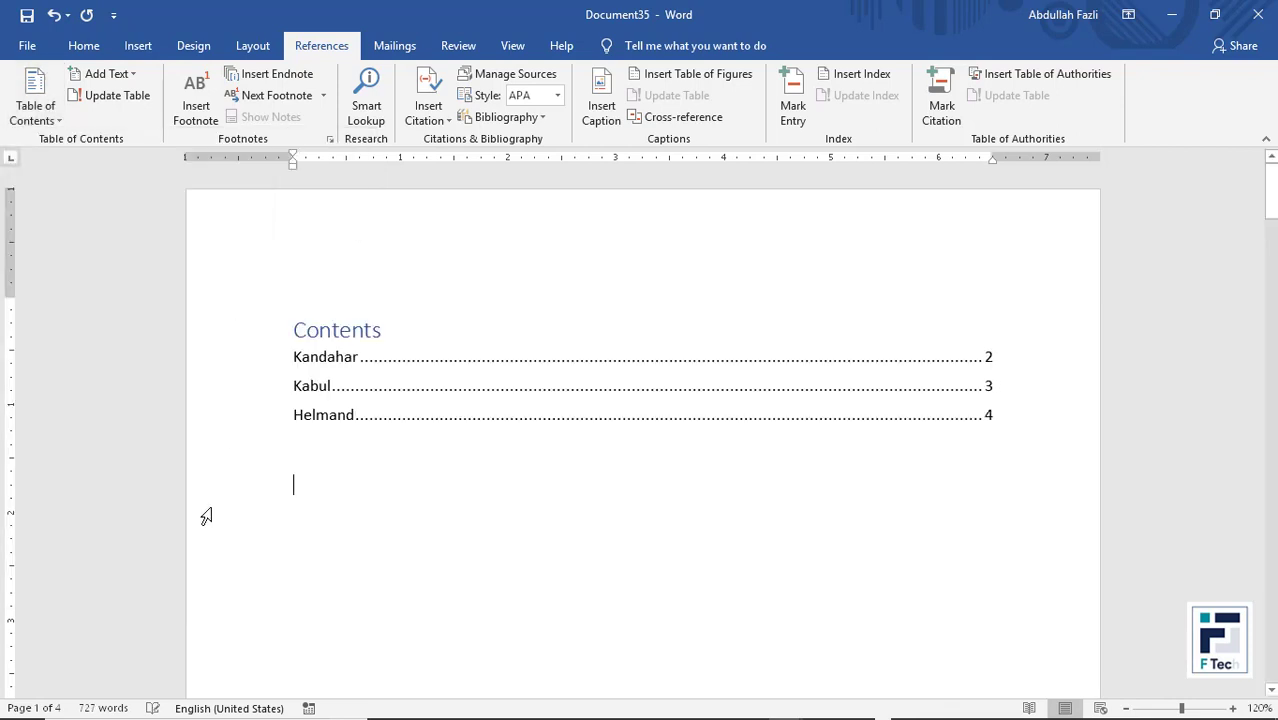
- Follow the Helmand and Kabul links from the table of contents to check their targets, returning to the contents page after each
click(382, 328)
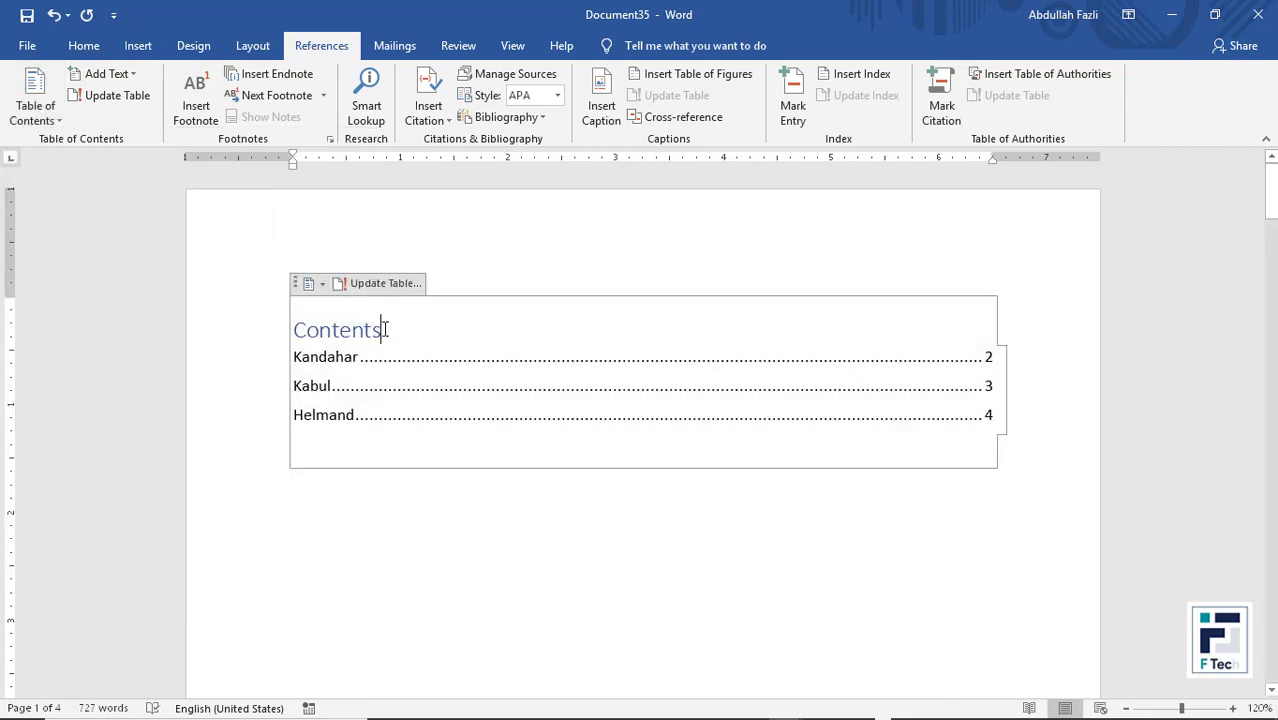
click(336, 358)
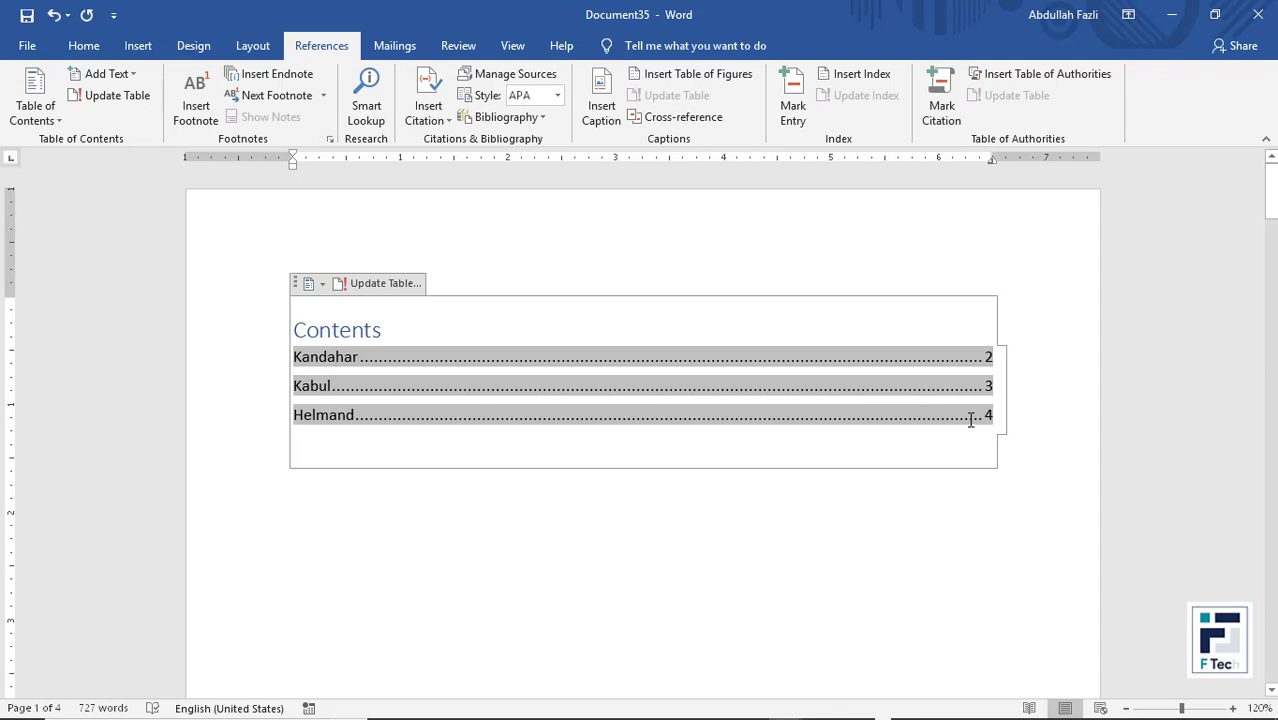
ctrl+click(706, 418)
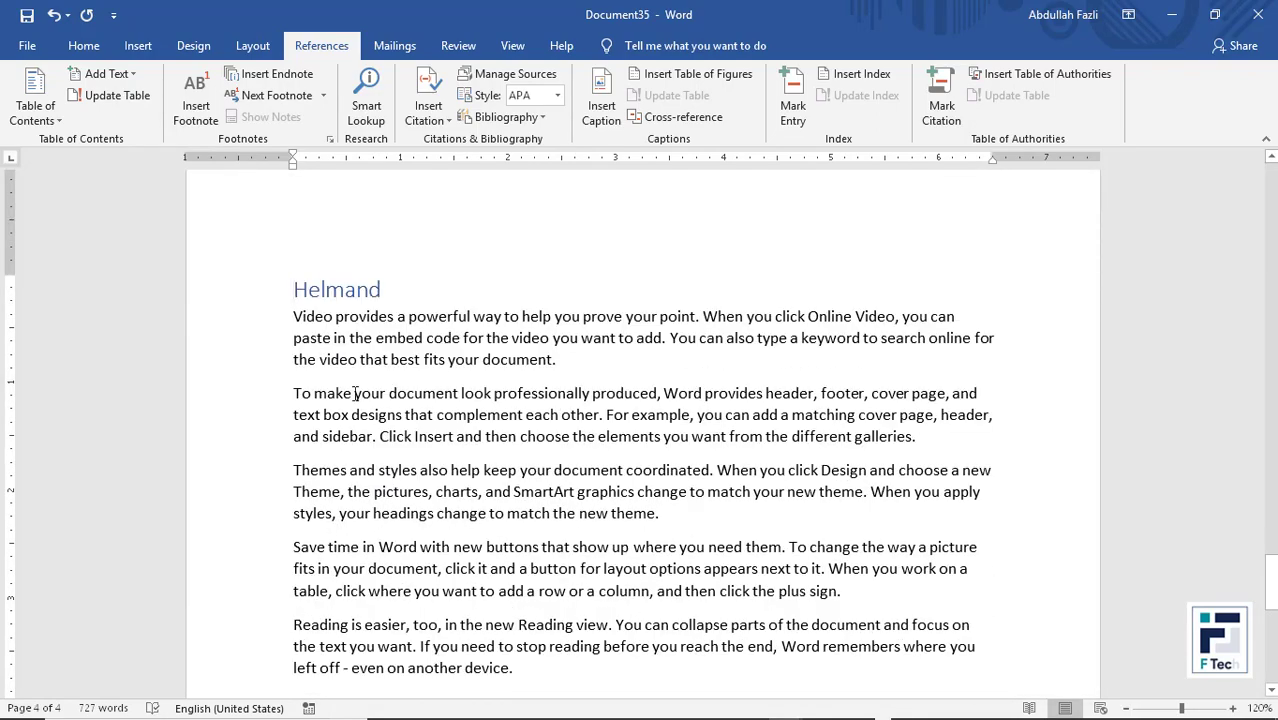
scroll(1046, 380, up, 1)
scroll(1204, 374, up, 20)
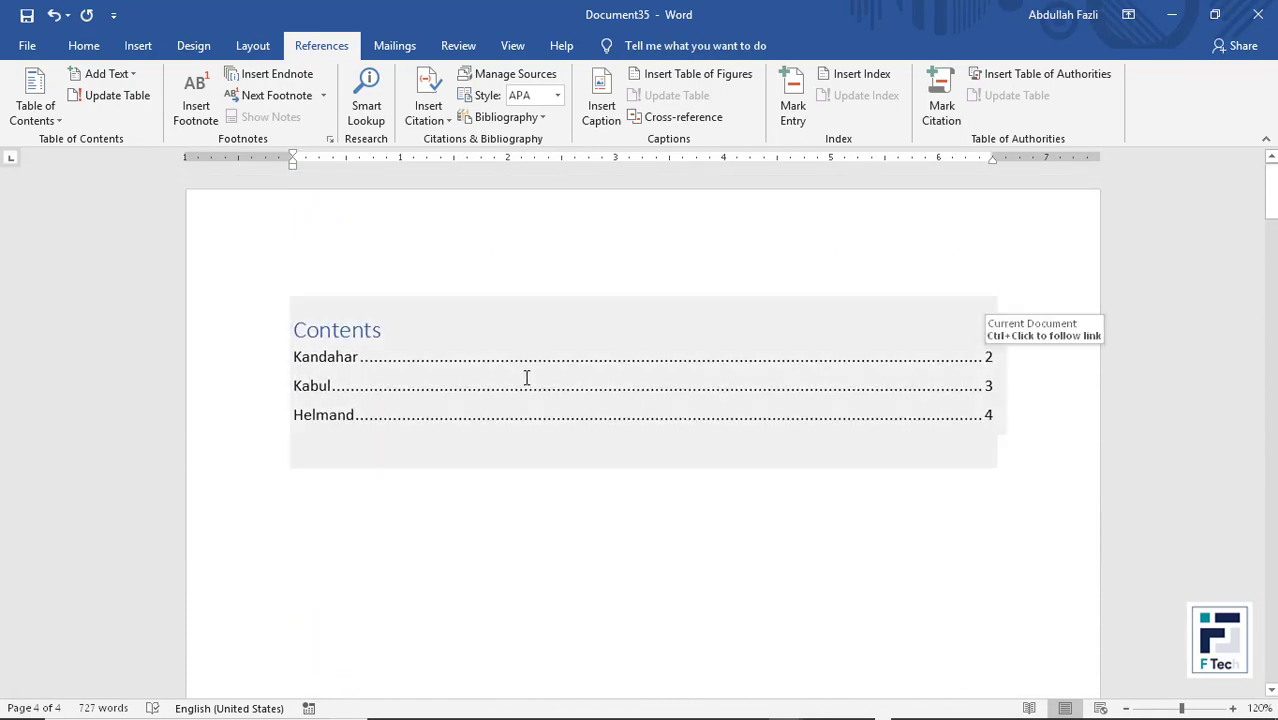
click(539, 379)
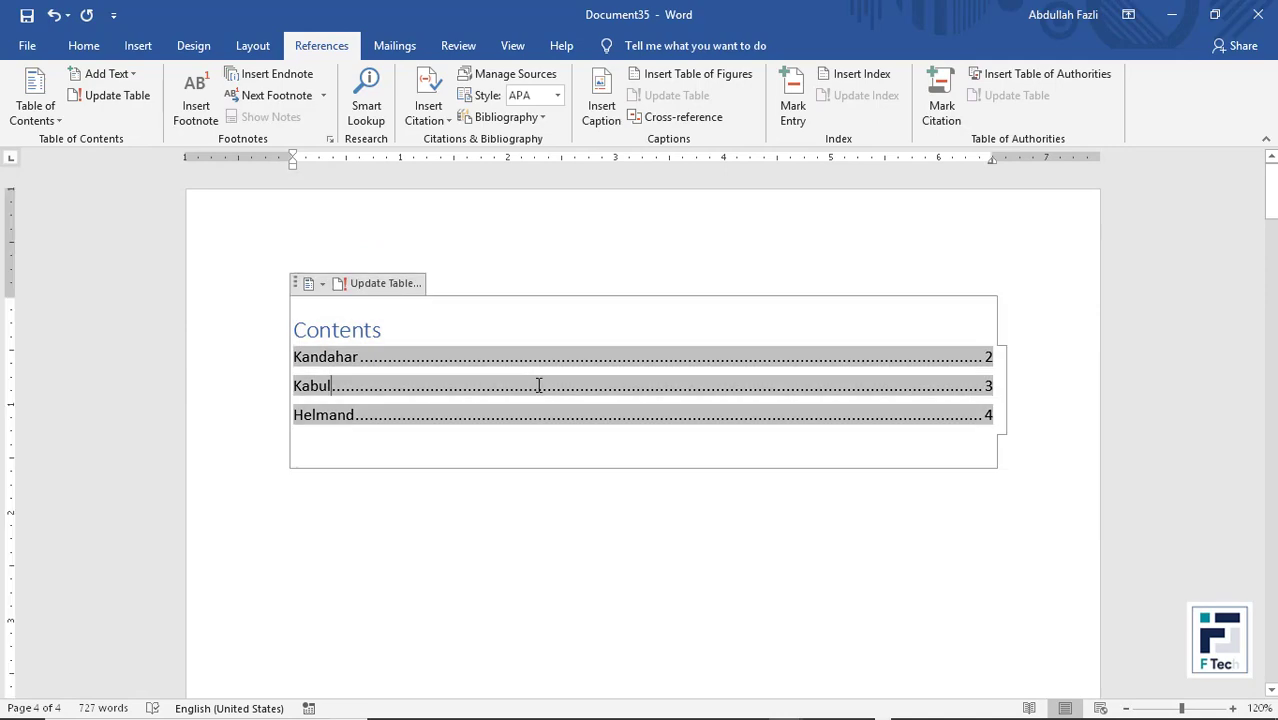
ctrl+click(415, 388)
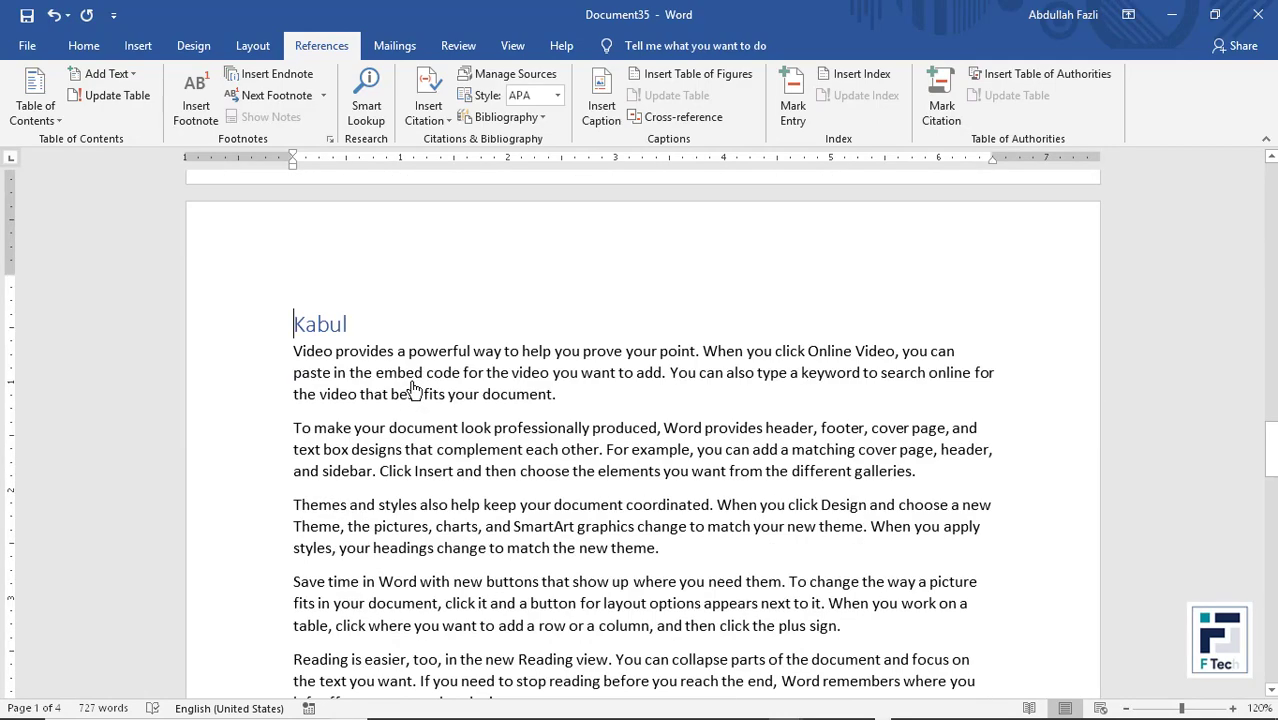
drag(1270, 452, 1270, 195)
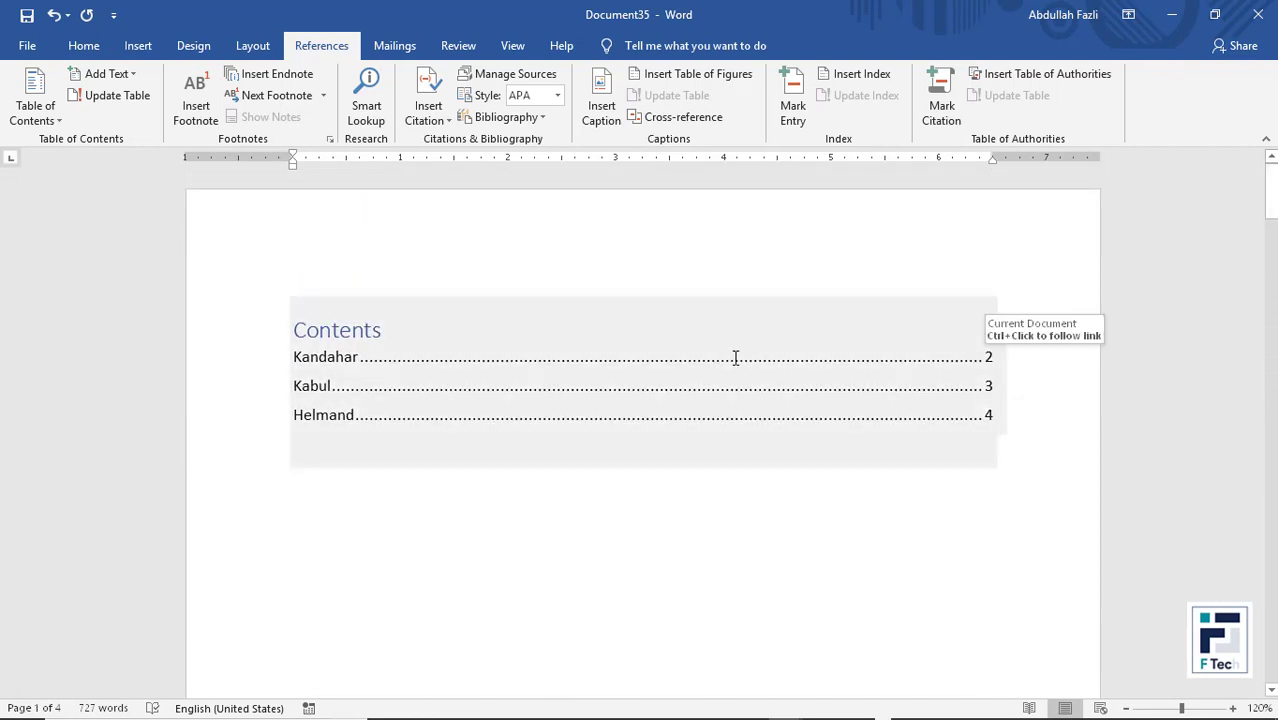
click(788, 328)
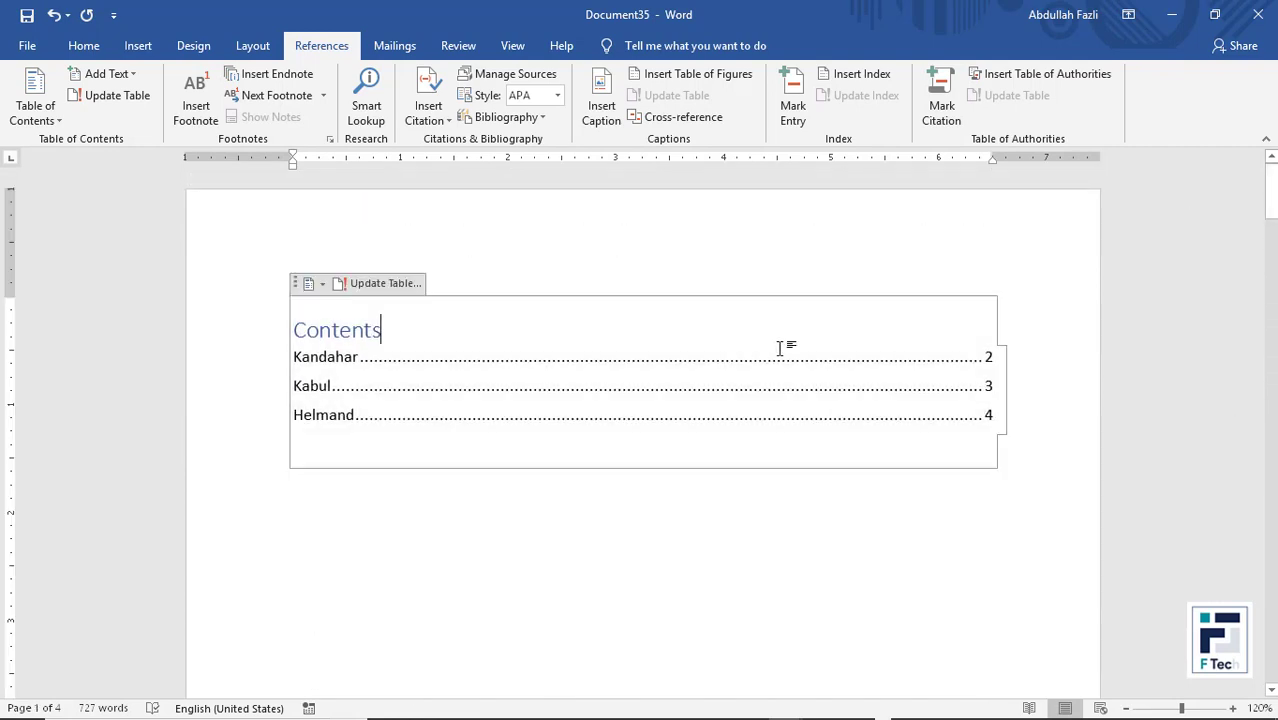
- Start a new page at the end of the document titled "Zabul" and fill it with sample paragraphs using =rand()
scroll(760, 445, down, 20)
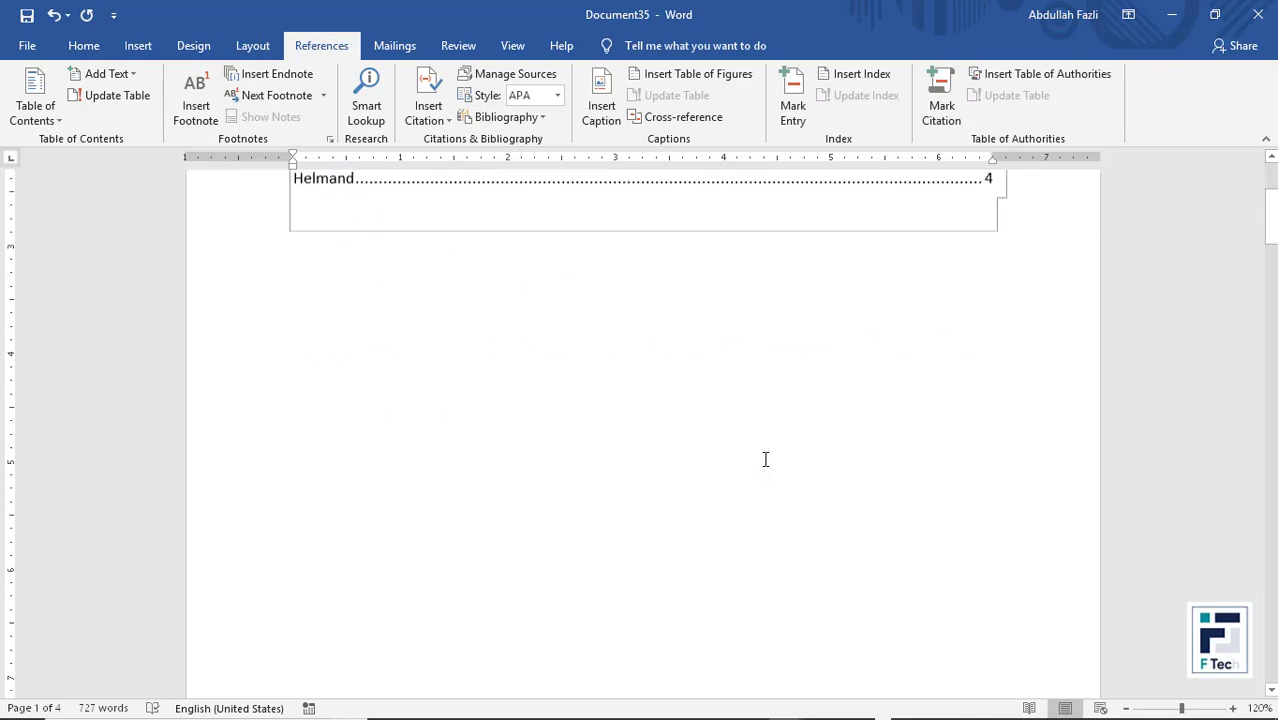
scroll(765, 459, down, 20)
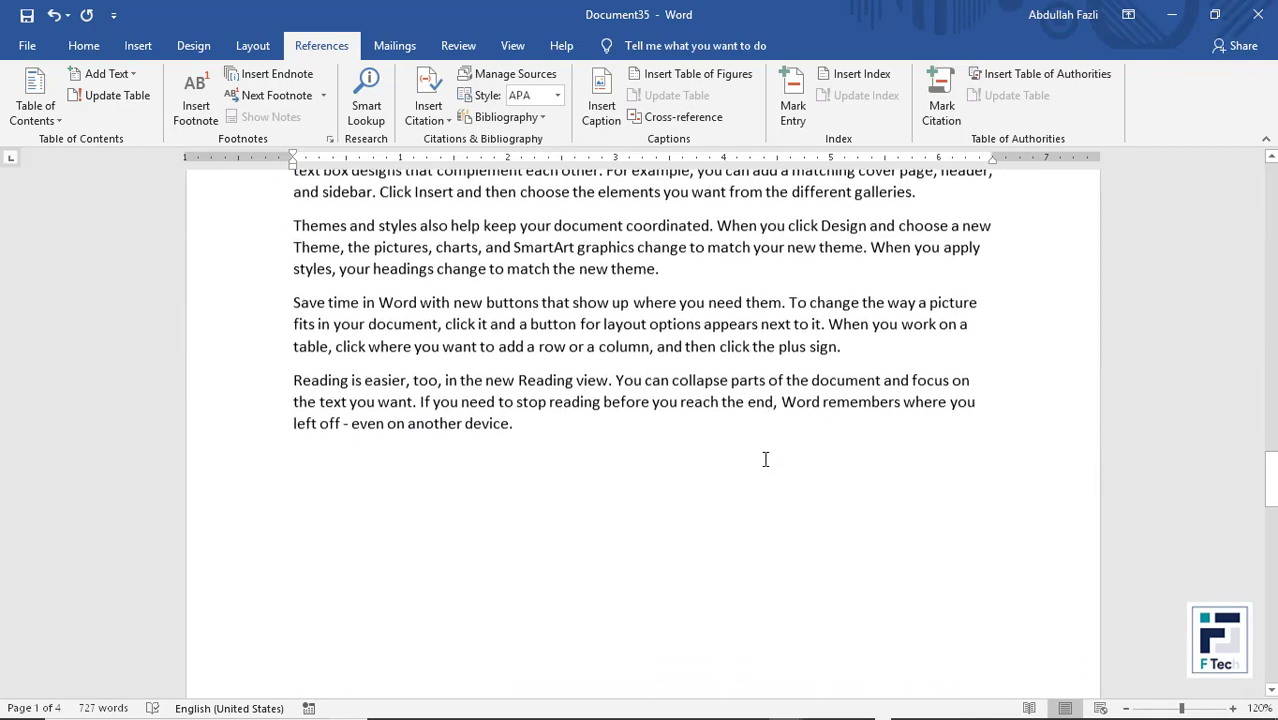
click(691, 459)
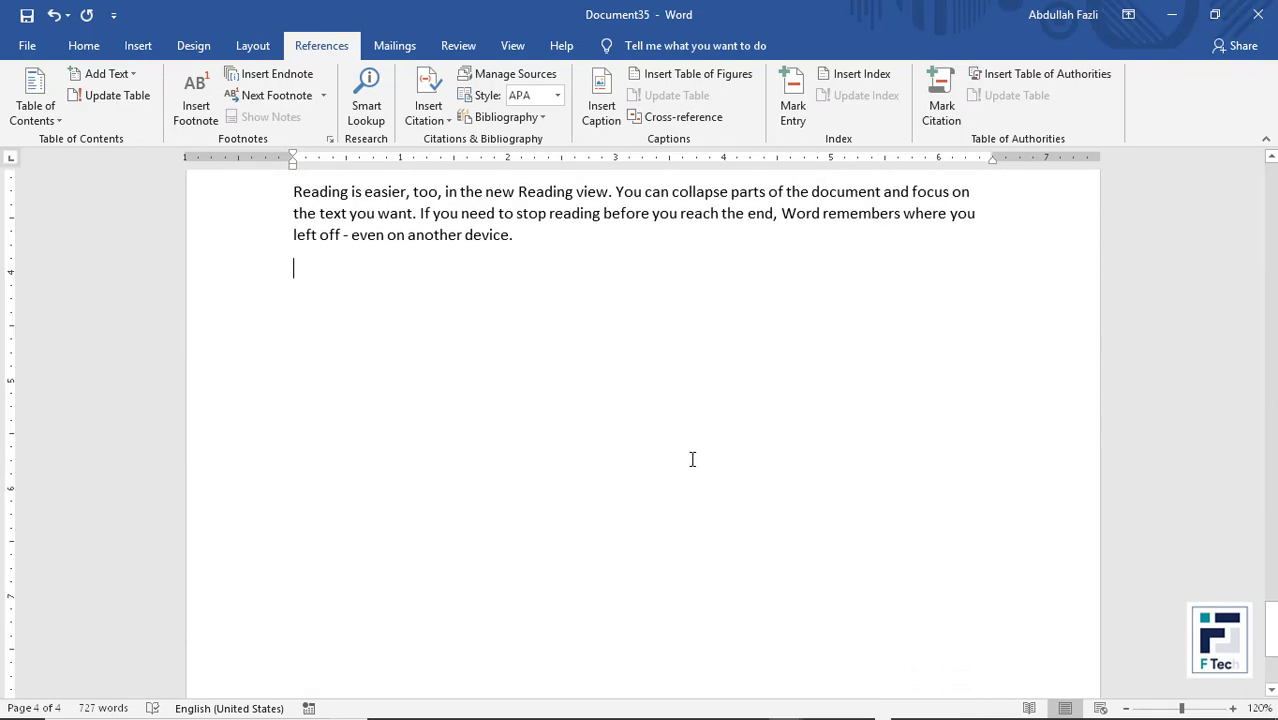
key(ctrl+Return)
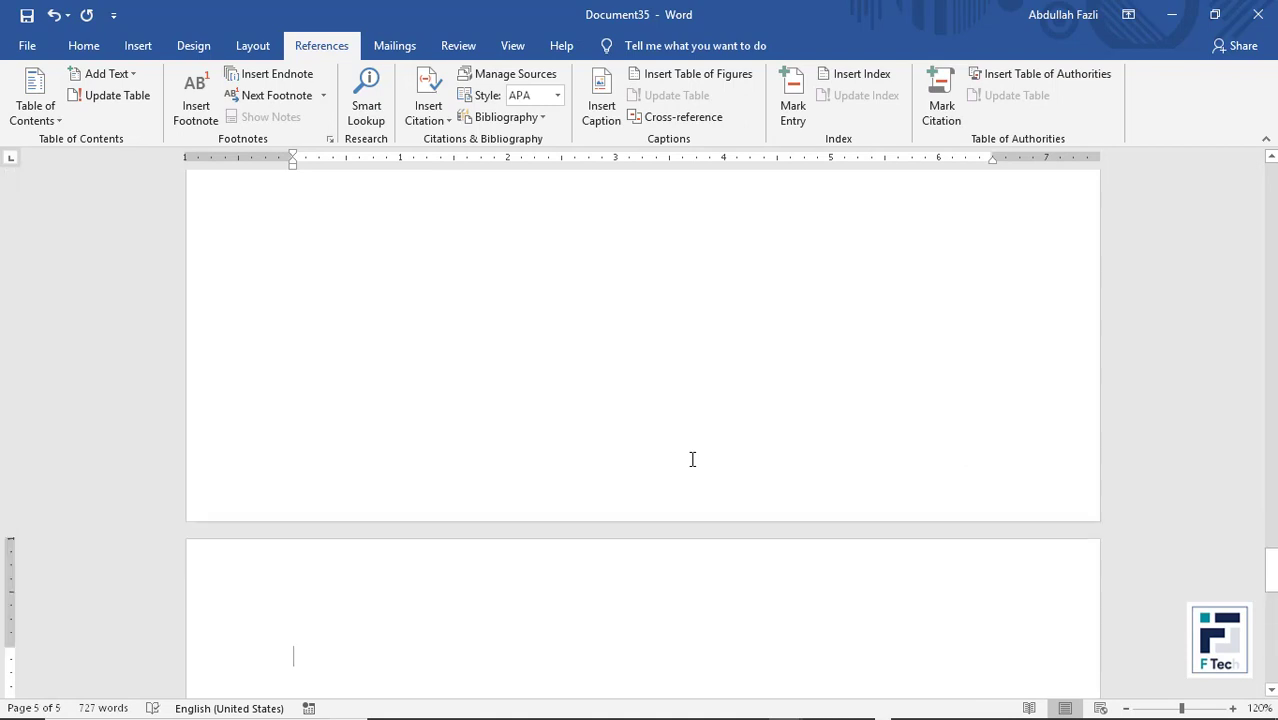
text(Zabul)
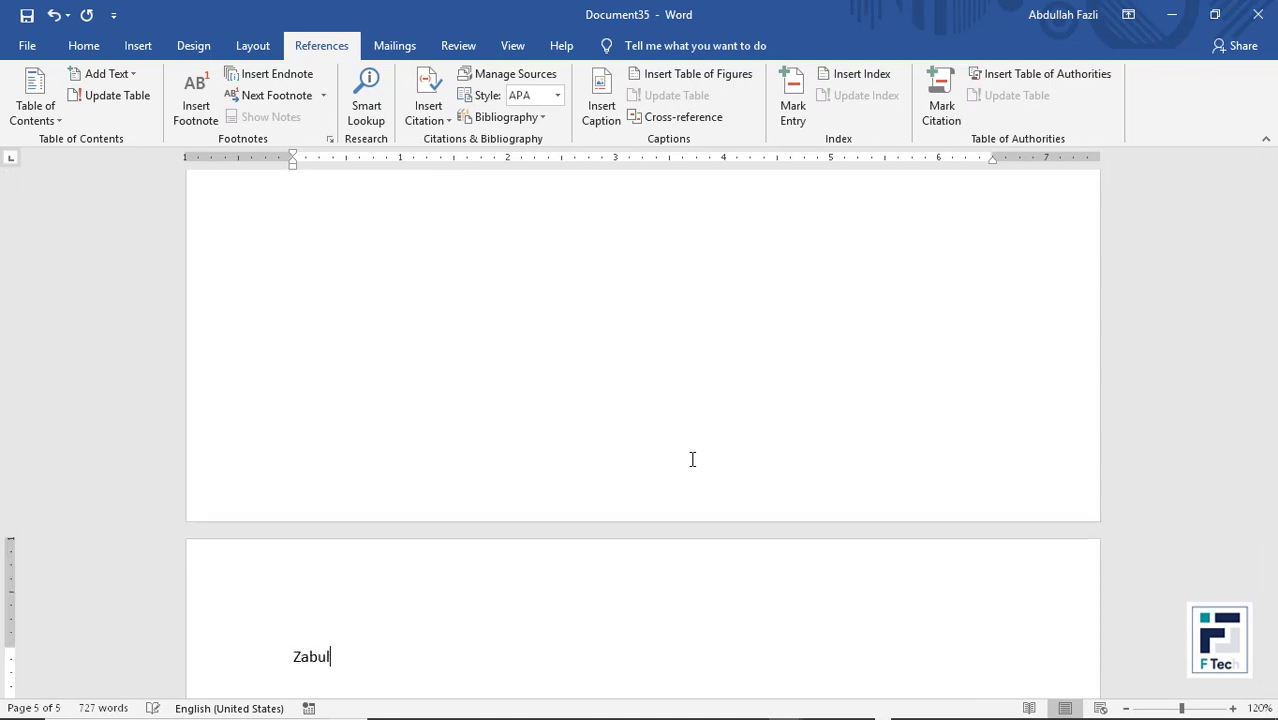
key(Return)
text(=rand())
key(Return)
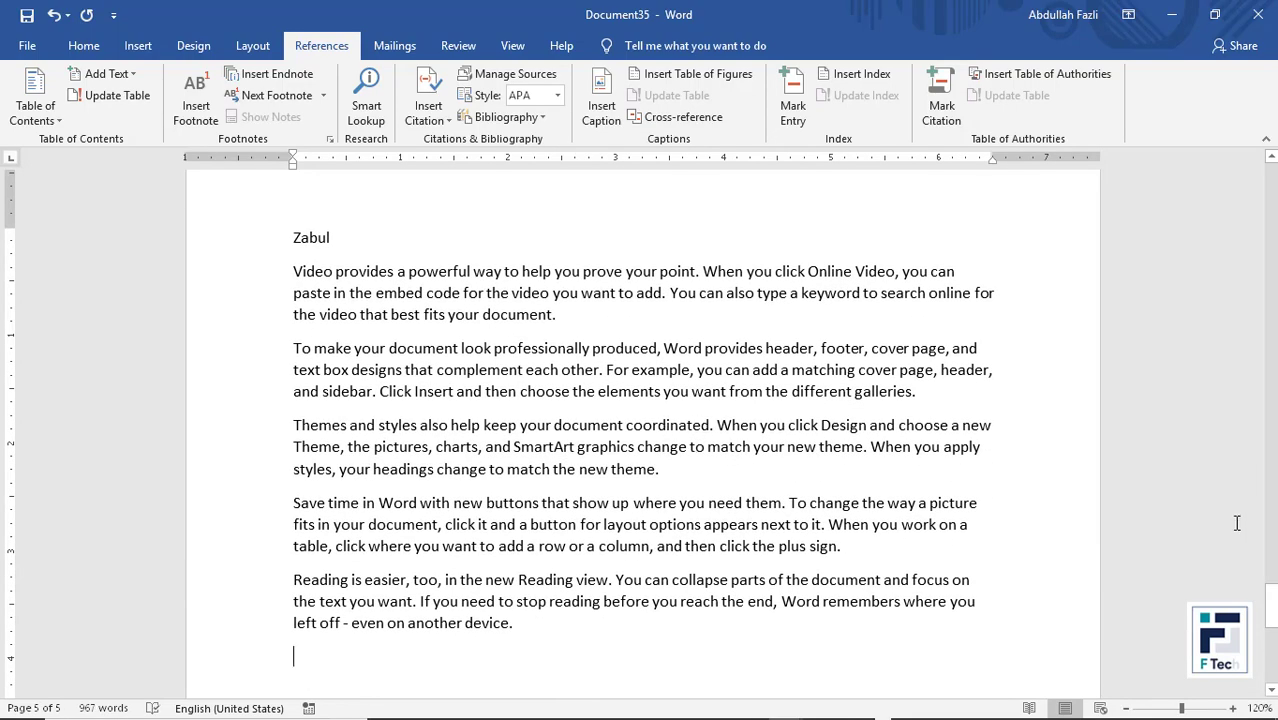
- Mark the Zabul title as a Level 1 entry for the table of contents
drag(1270, 605, 1270, 572)
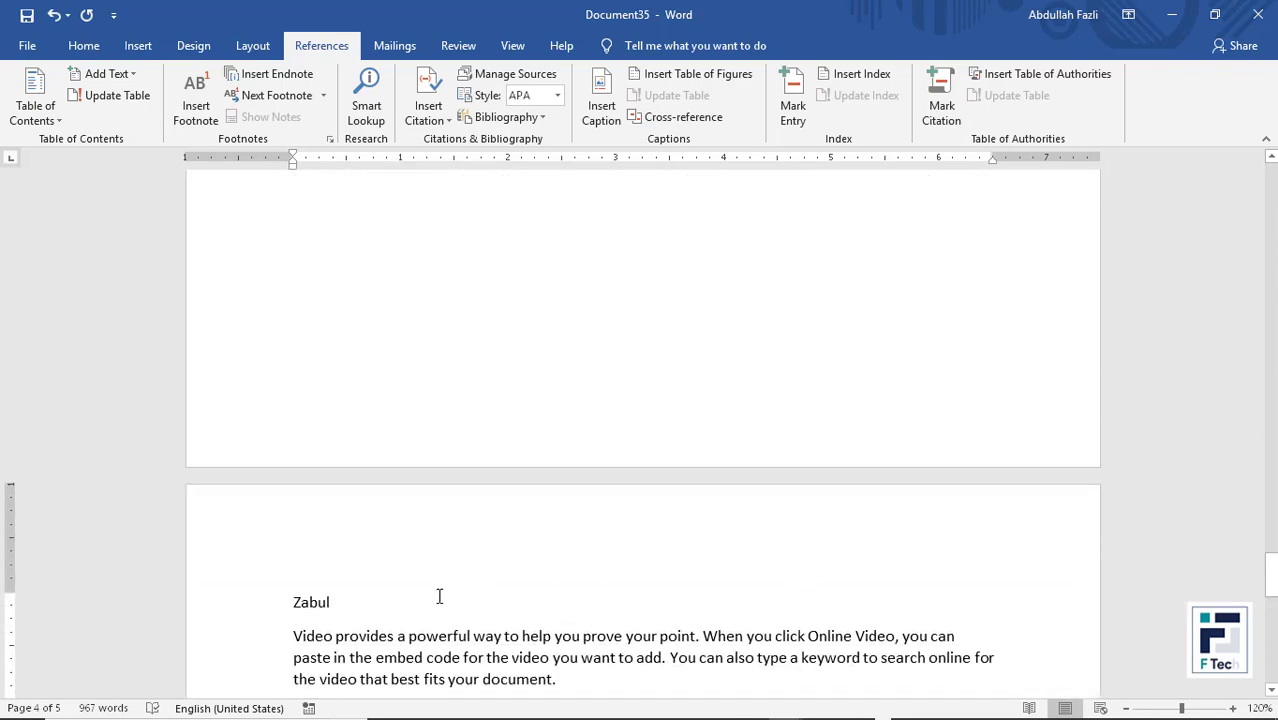
drag(353, 603, 280, 583)
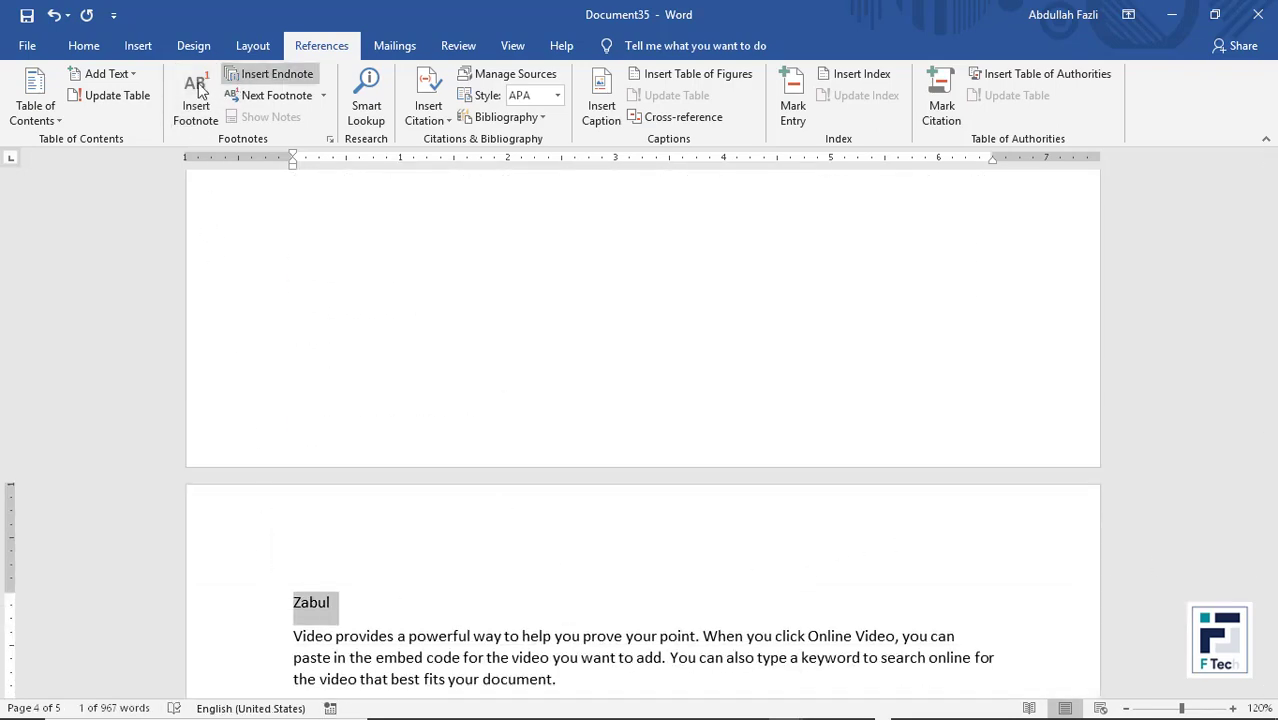
click(132, 74)
click(134, 119)
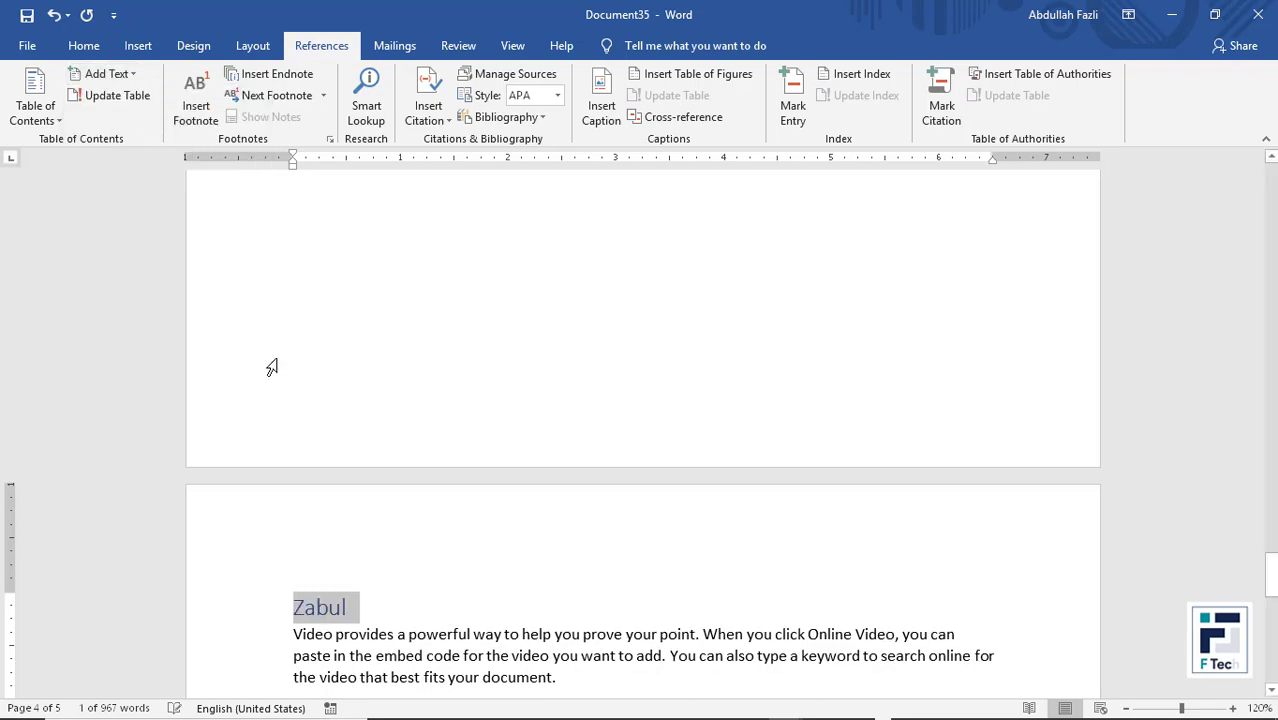
click(403, 594)
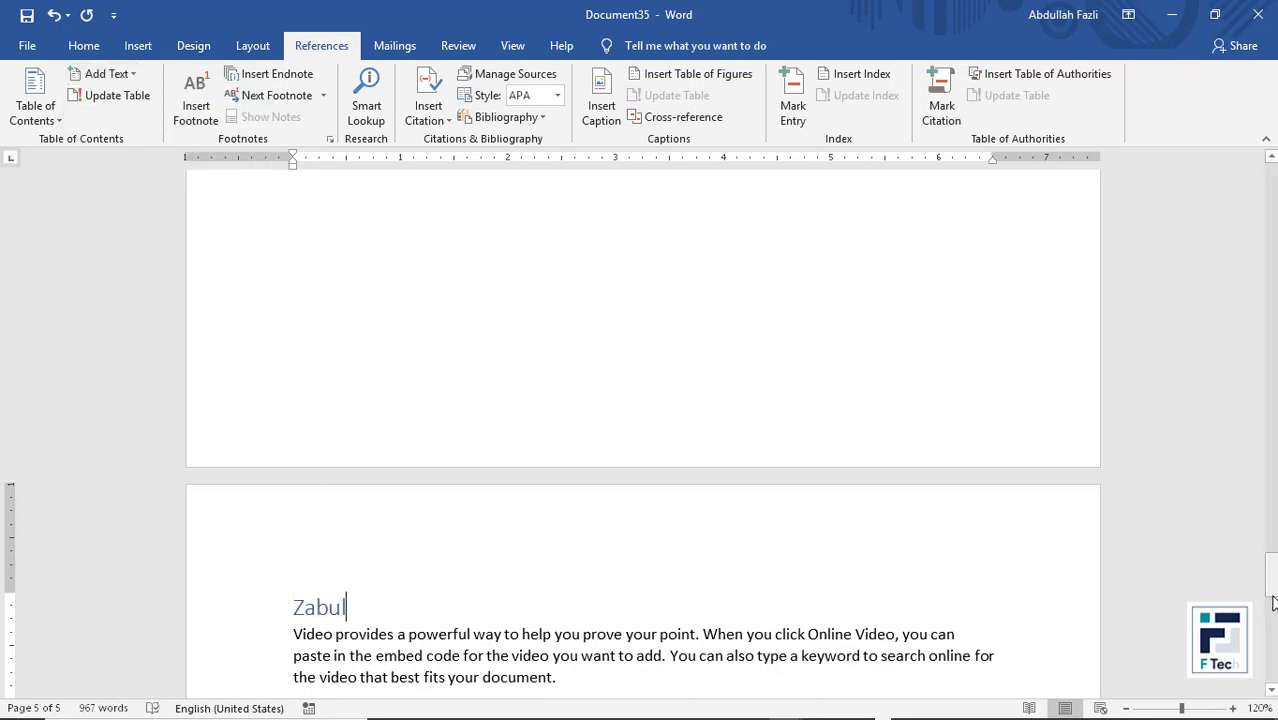
- Update the entire table of contents on the first page, including its entries and page numbers
drag(1272, 600, 1268, 195)
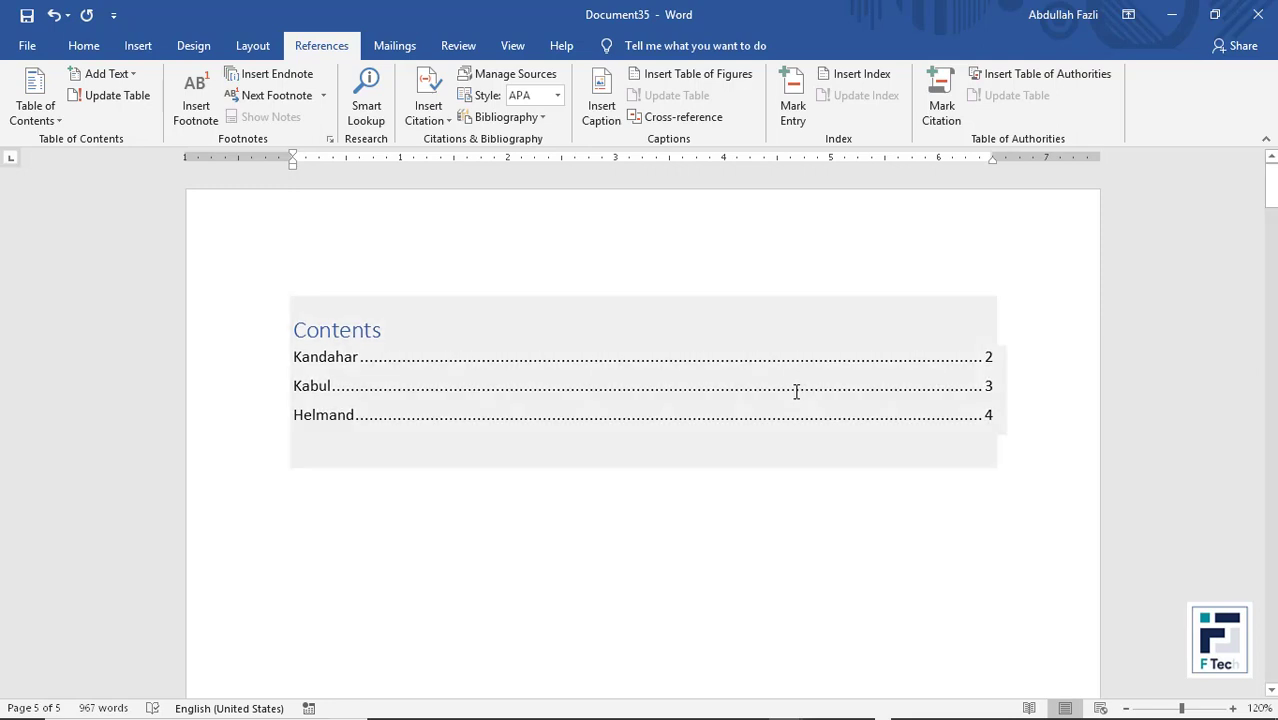
click(796, 391)
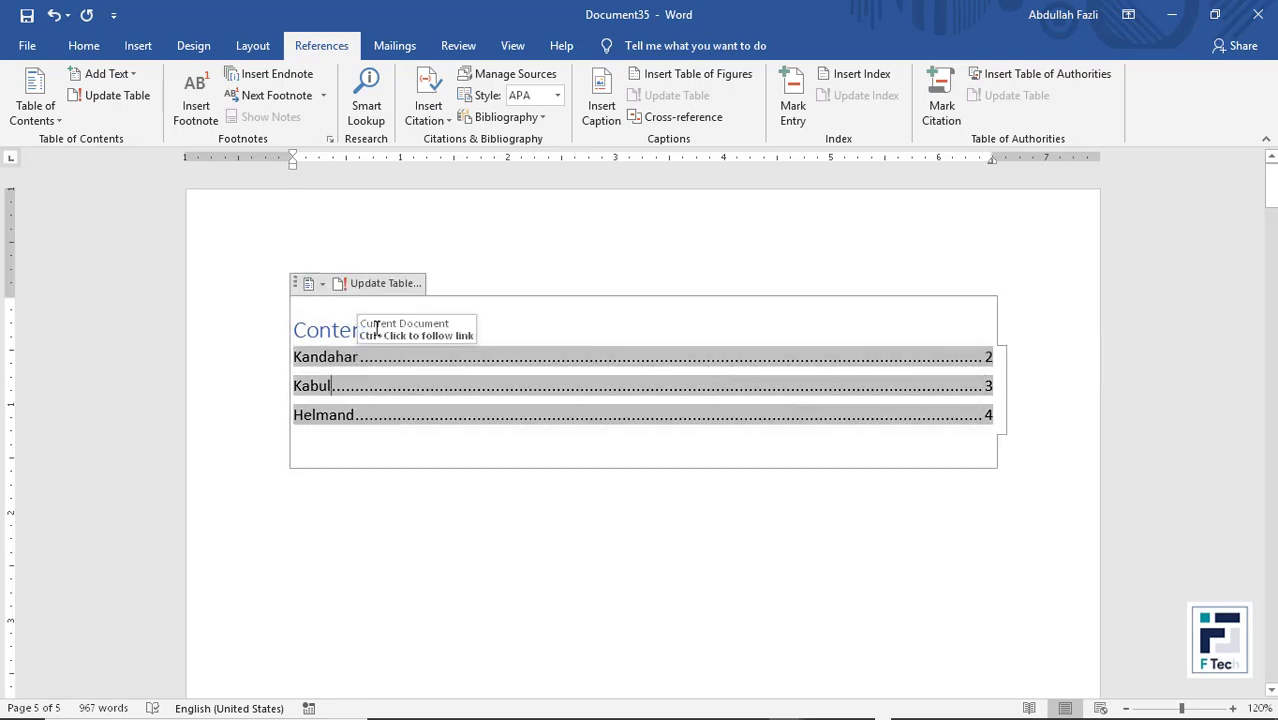
click(370, 284)
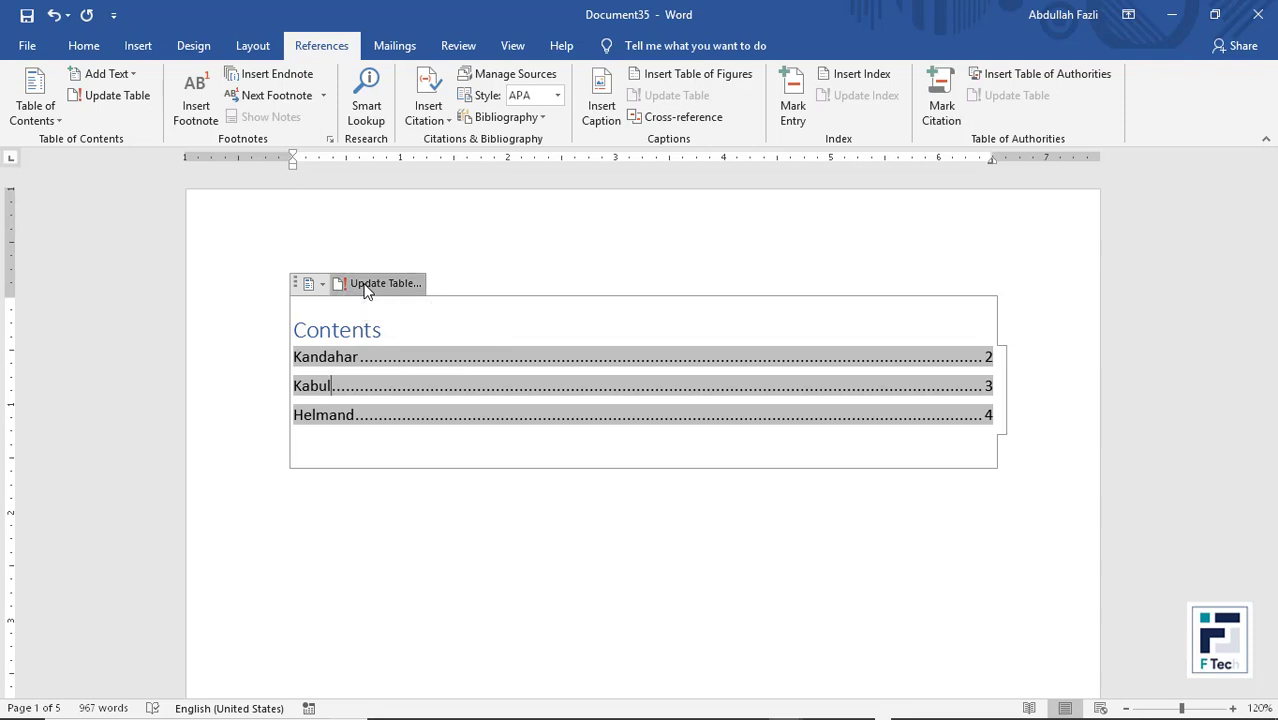
click(742, 296)
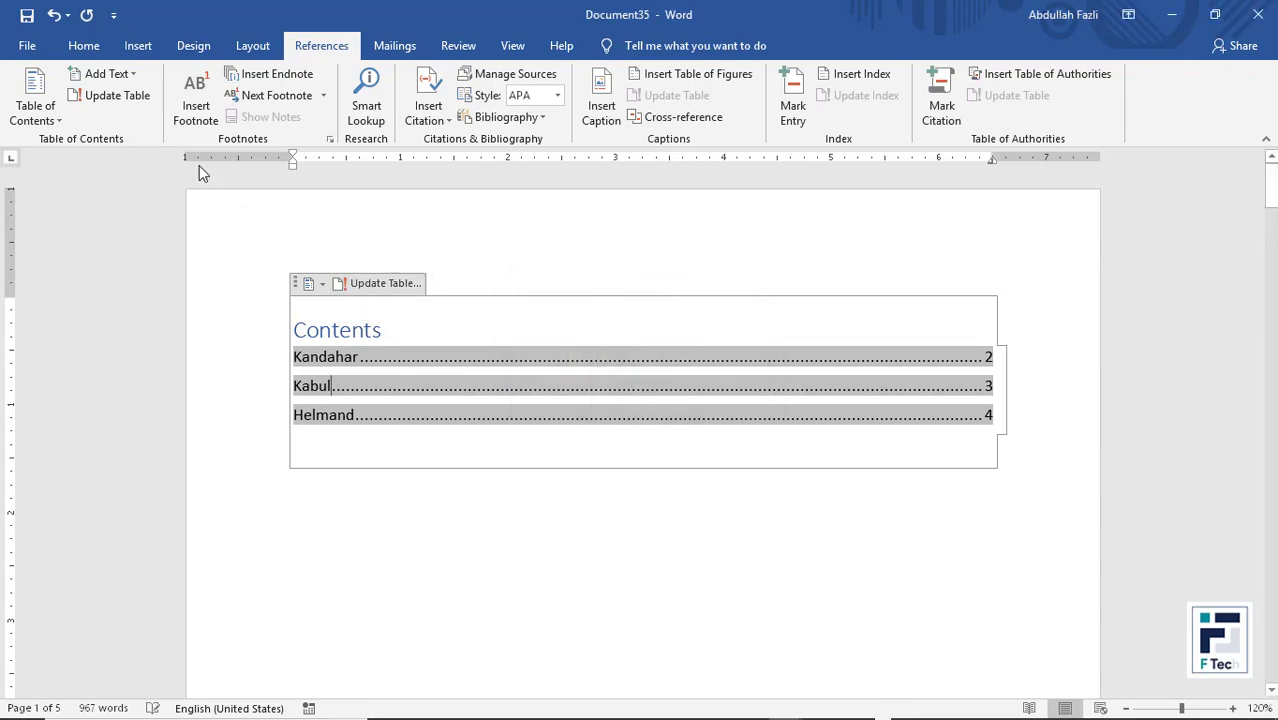
click(121, 103)
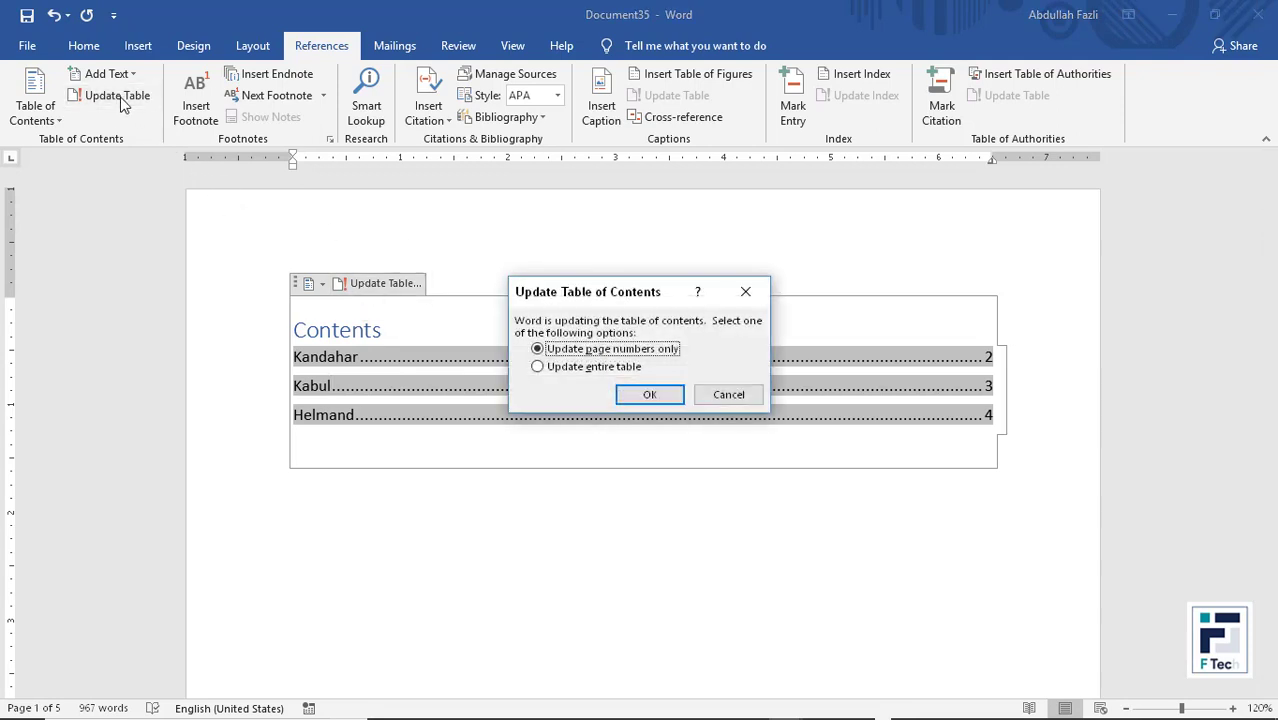
click(552, 367)
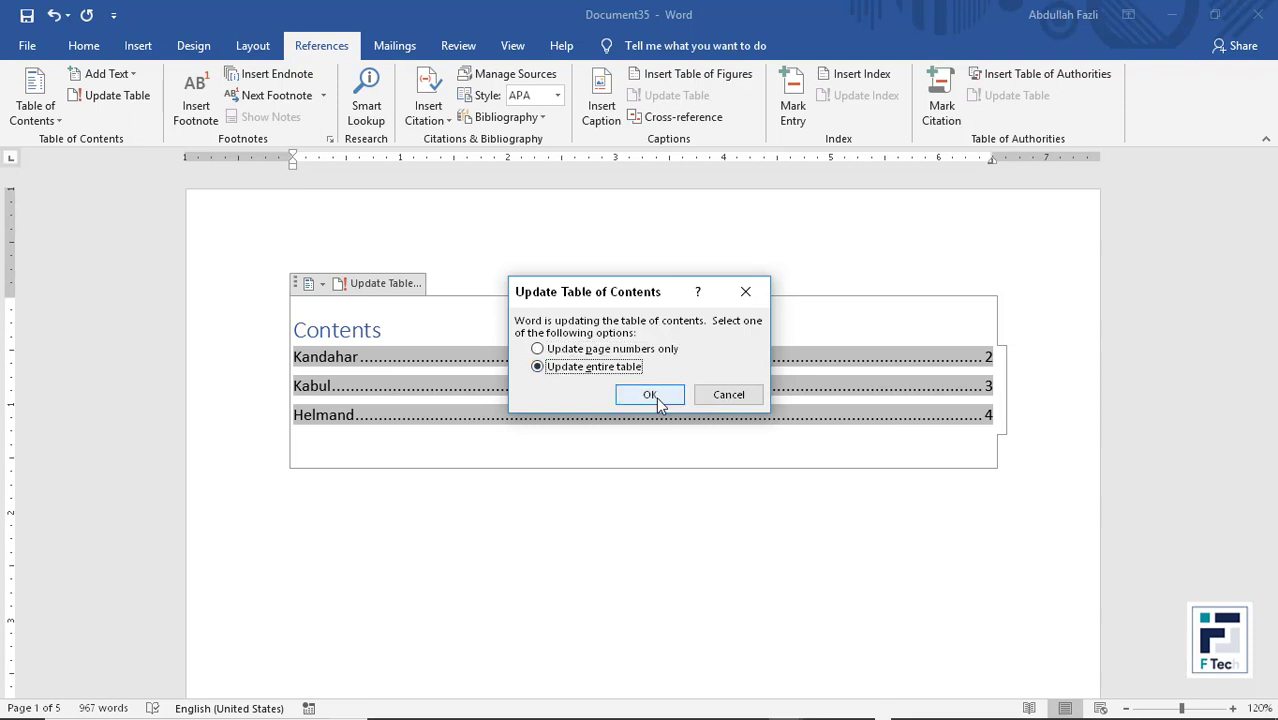
click(650, 395)
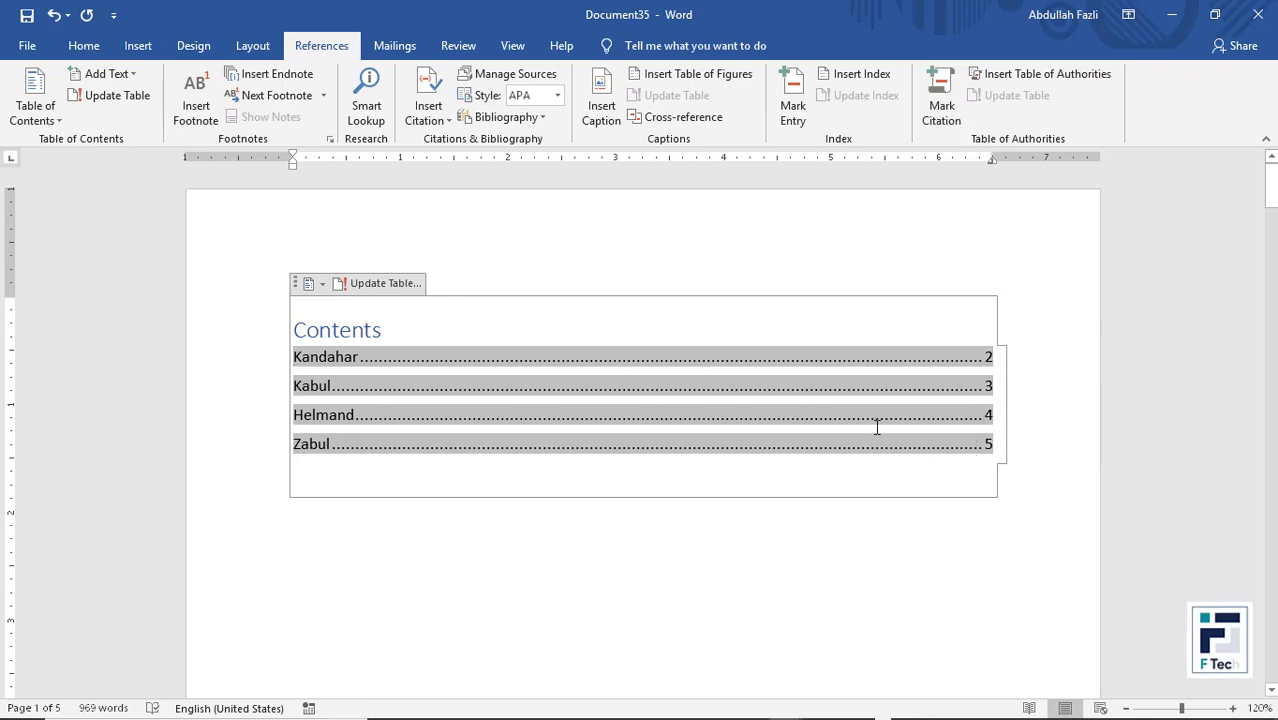
- Insert empty lines before the Kabul heading until it moves onto the following page
scroll(1010, 468, down, 5)
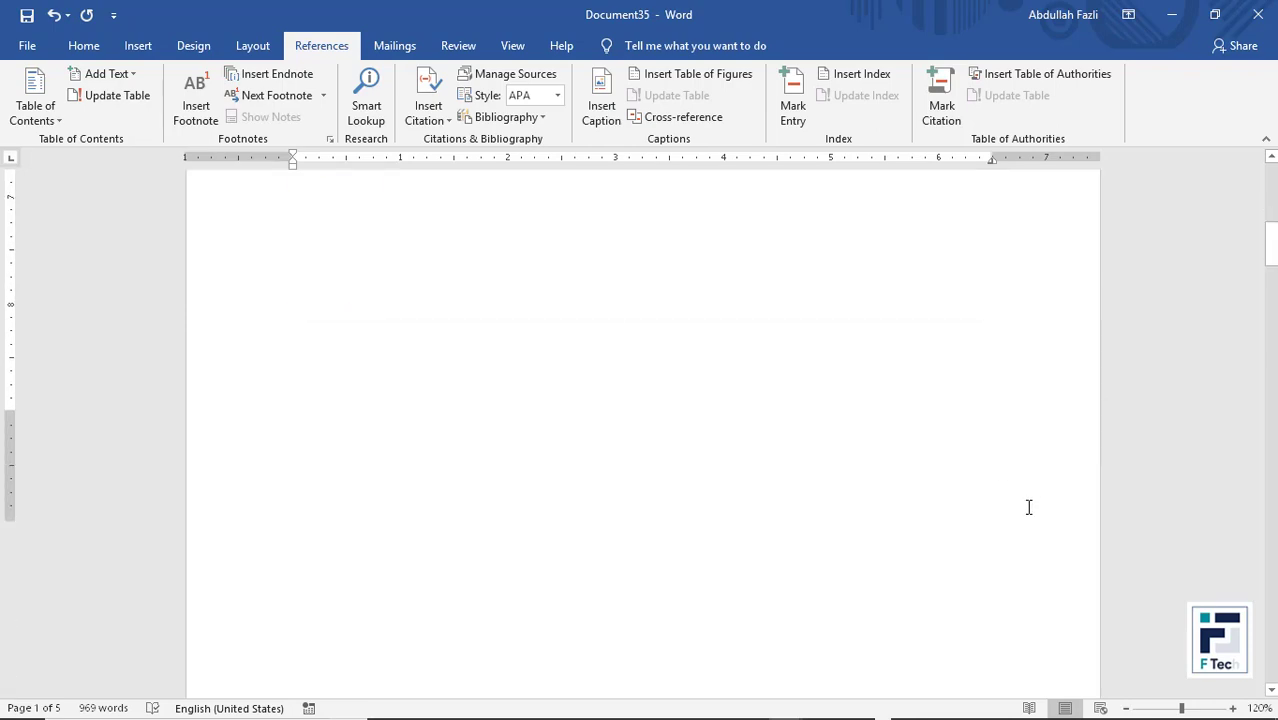
scroll(990, 516, down, 15)
scroll(887, 522, up, 10)
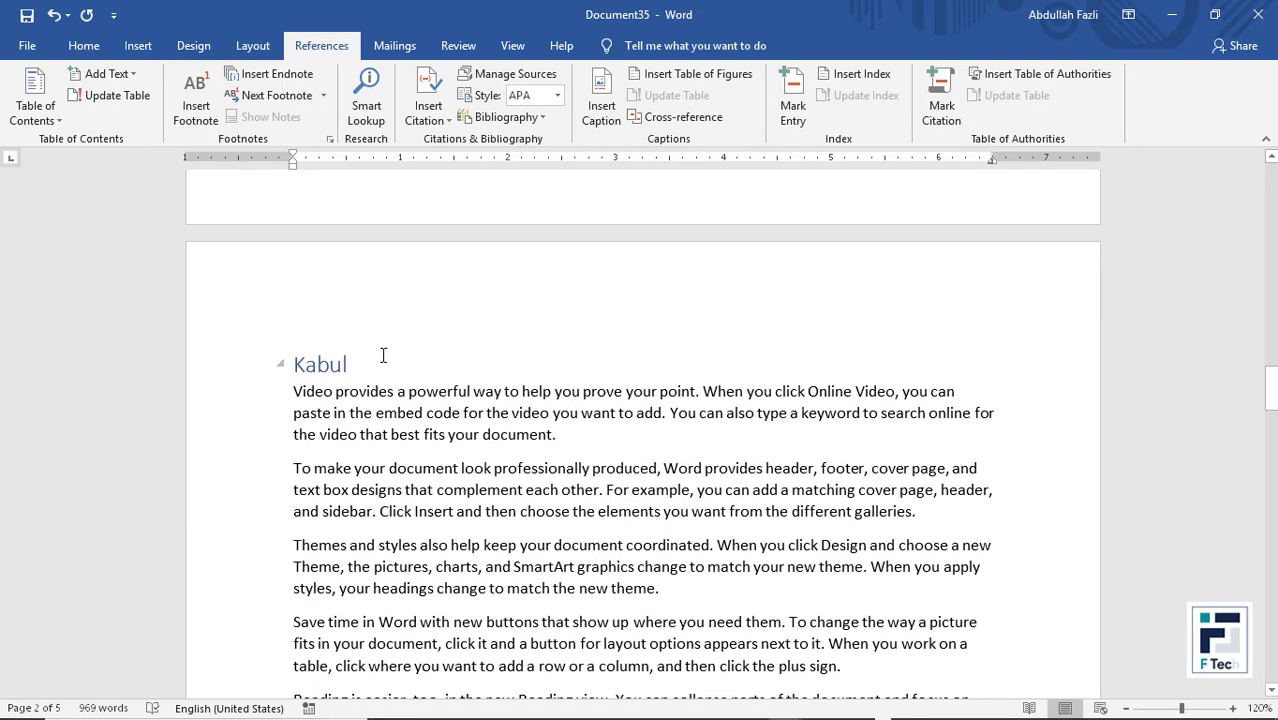
click(299, 362)
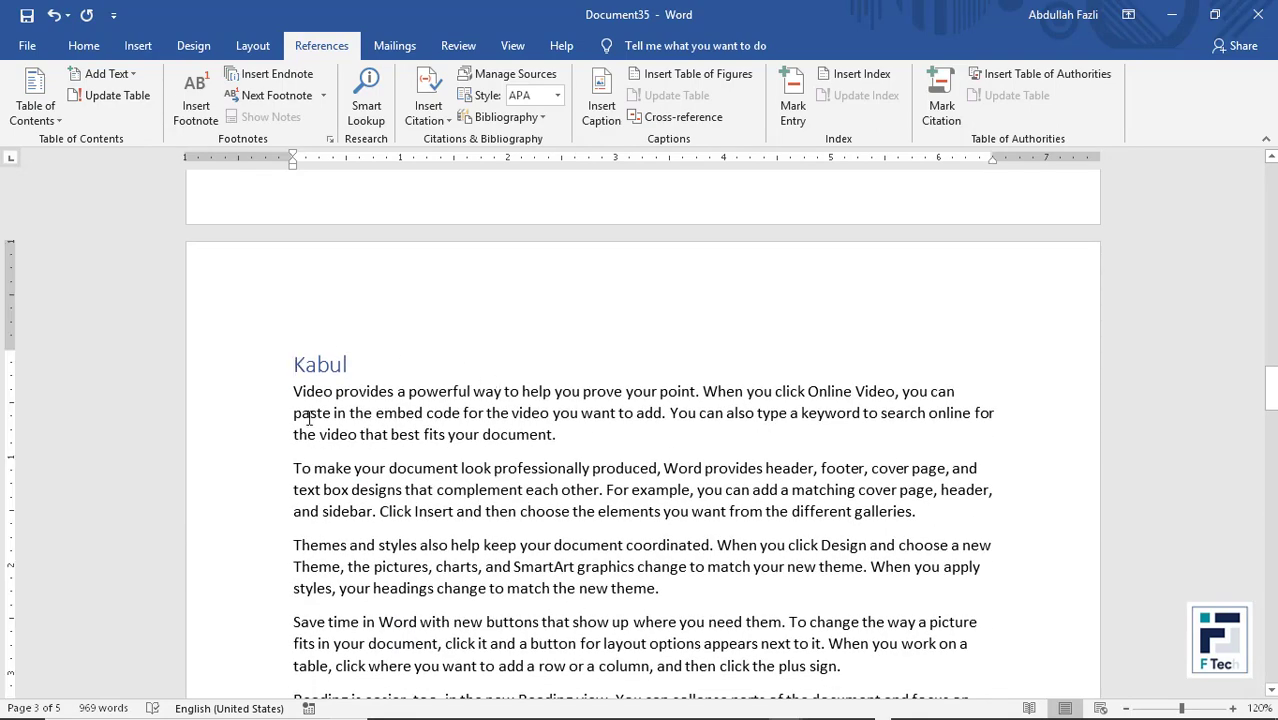
key(Return)
key(Return)
key(Return)
key(Return)
key(Return)
key(Return)
key(Return)
key(Return)
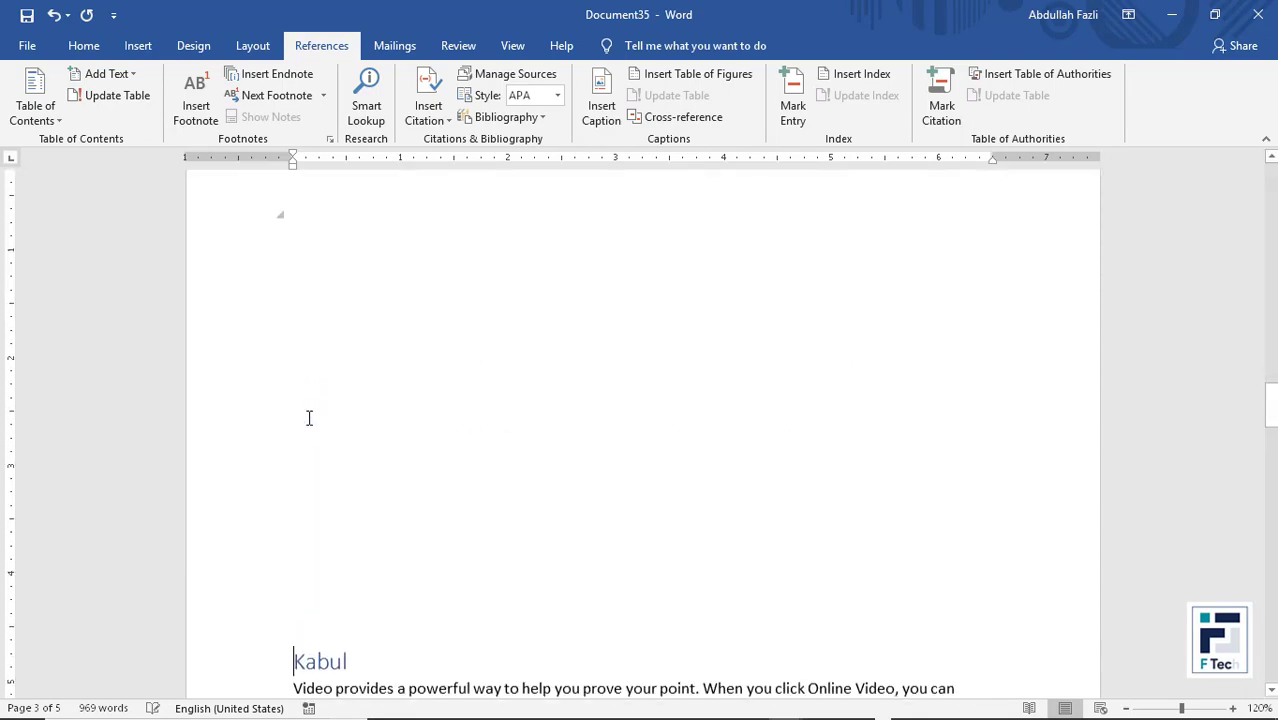
key(Return)
key(Return)
key(Return)
key(Return)
key(Return)
key(Return)
key(Return)
key(Return)
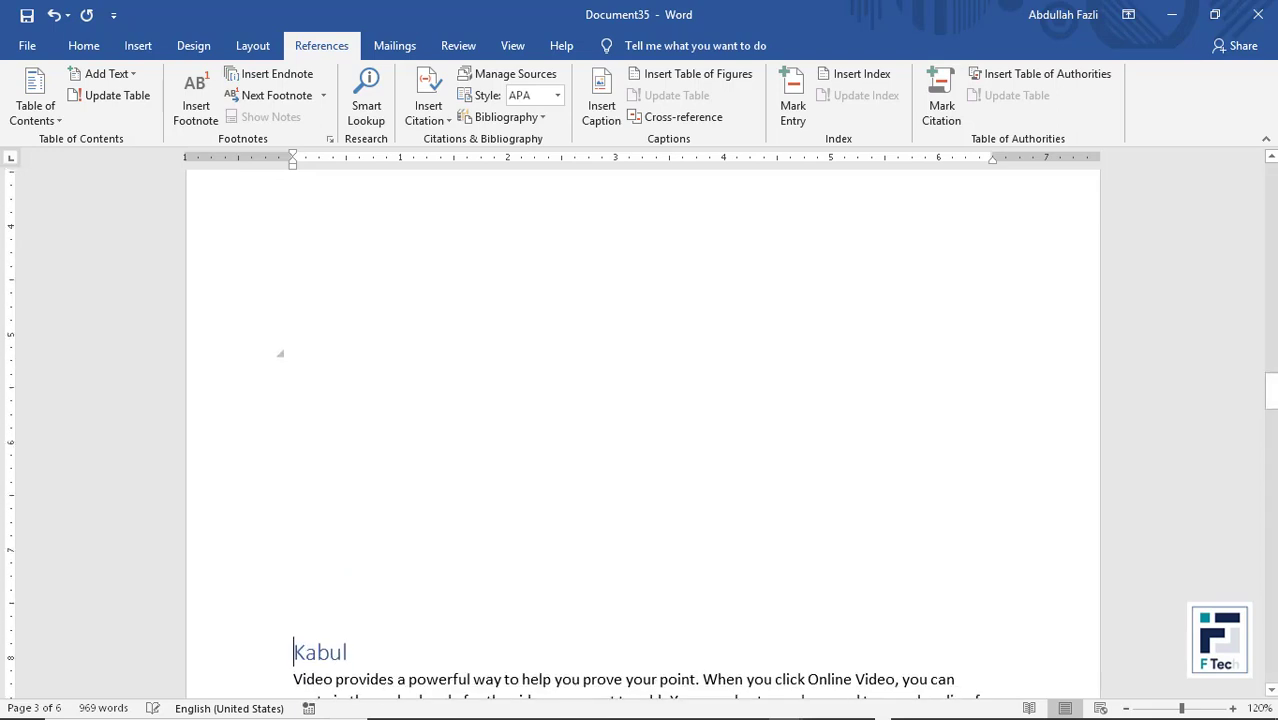
key(Return)
key(Return)
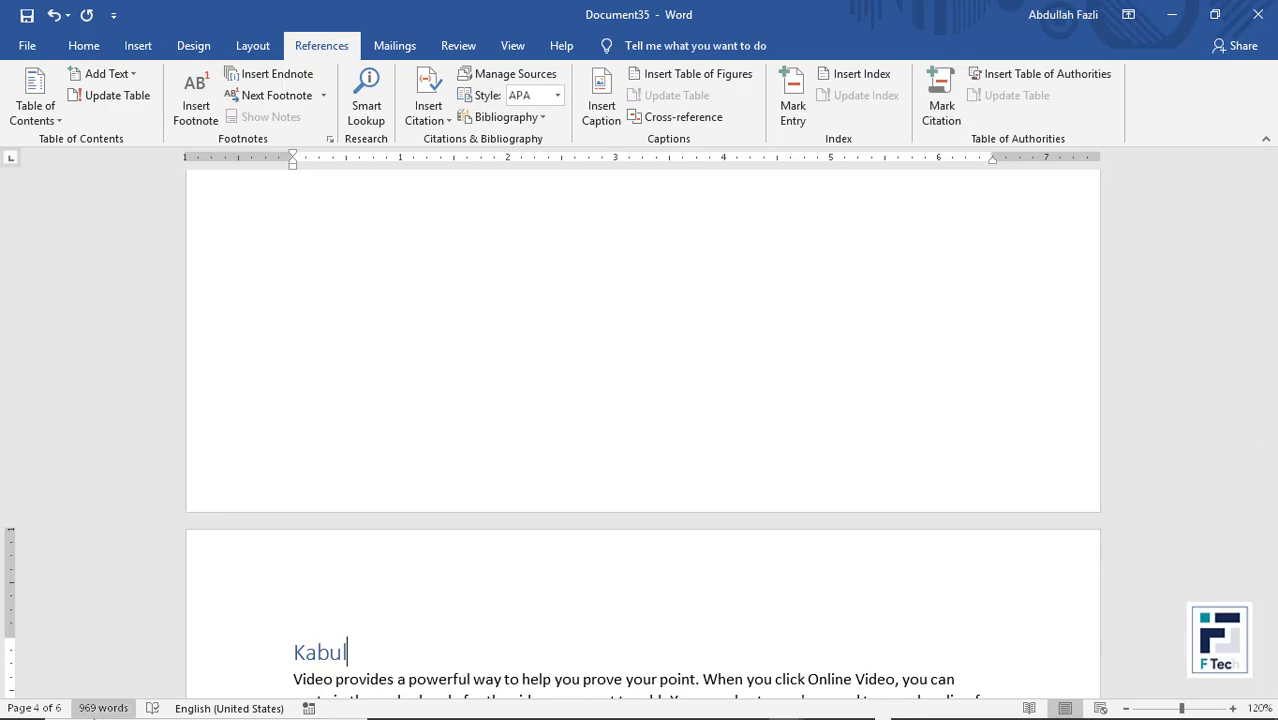
- Update the entire table of contents on the first page to match the shifted headings
scroll(528, 616, down, 15)
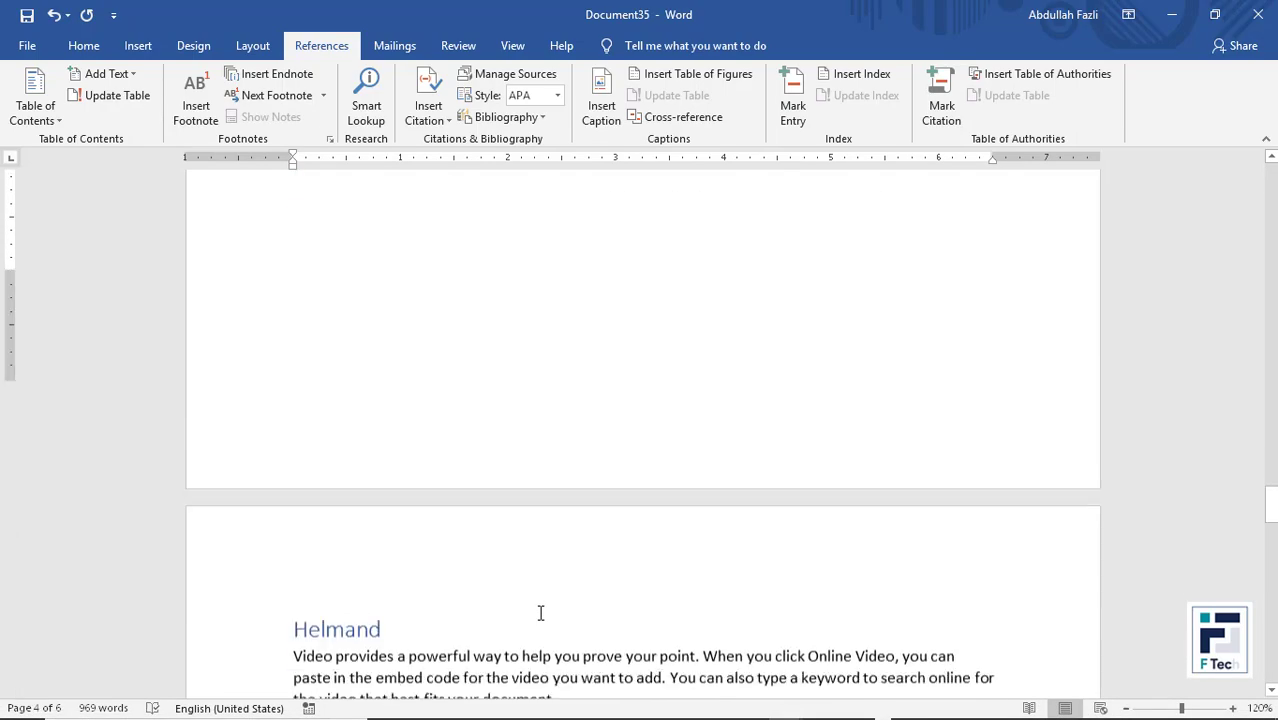
scroll(490, 450, down, 15)
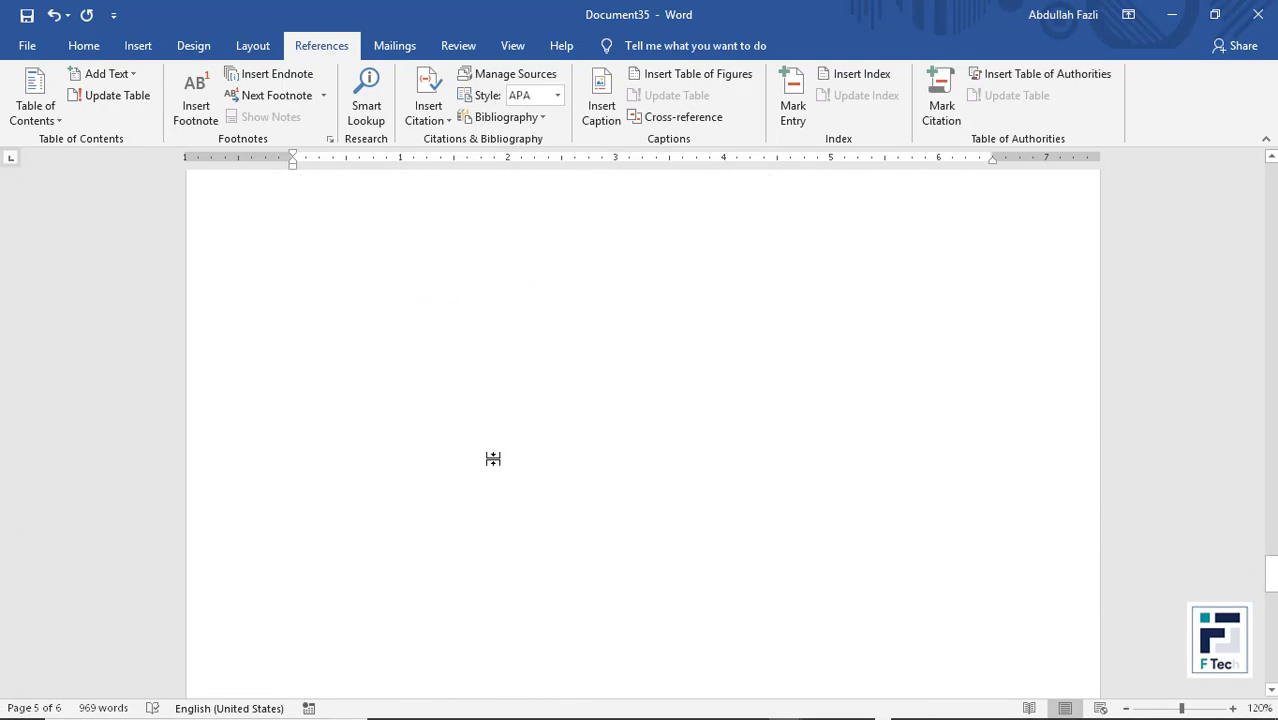
scroll(1024, 414, up, 5)
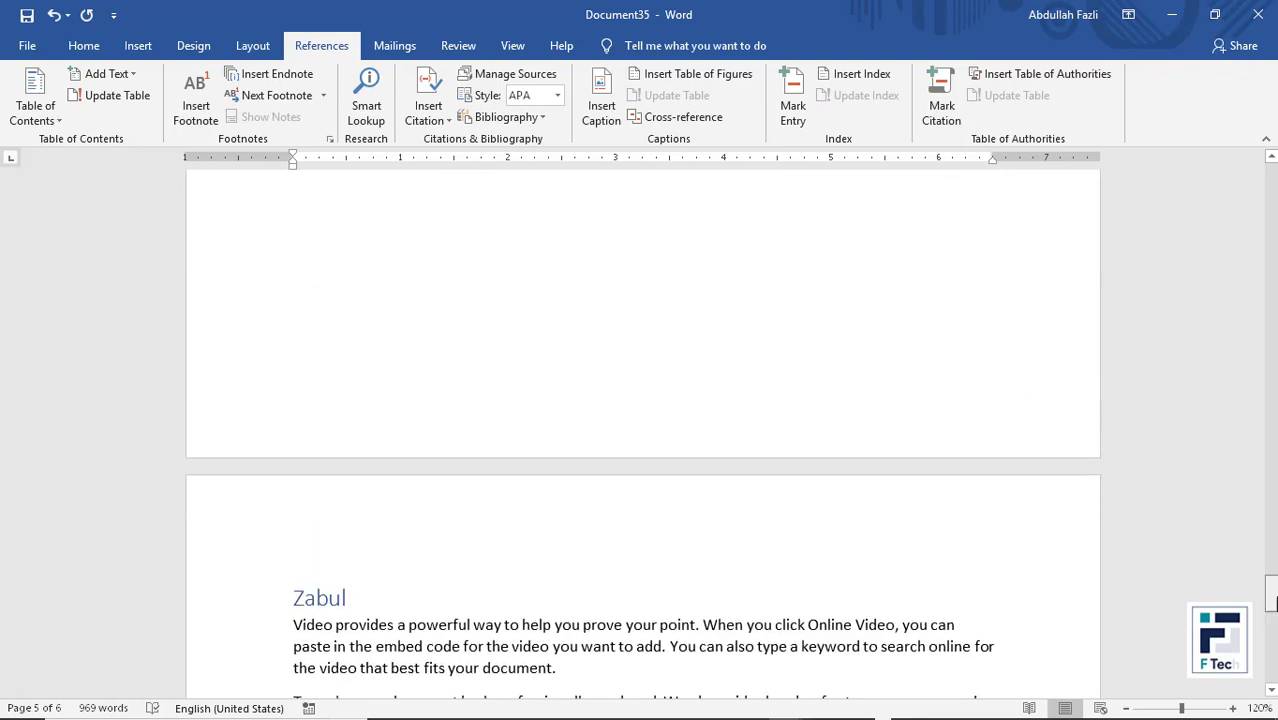
drag(1267, 600, 1268, 185)
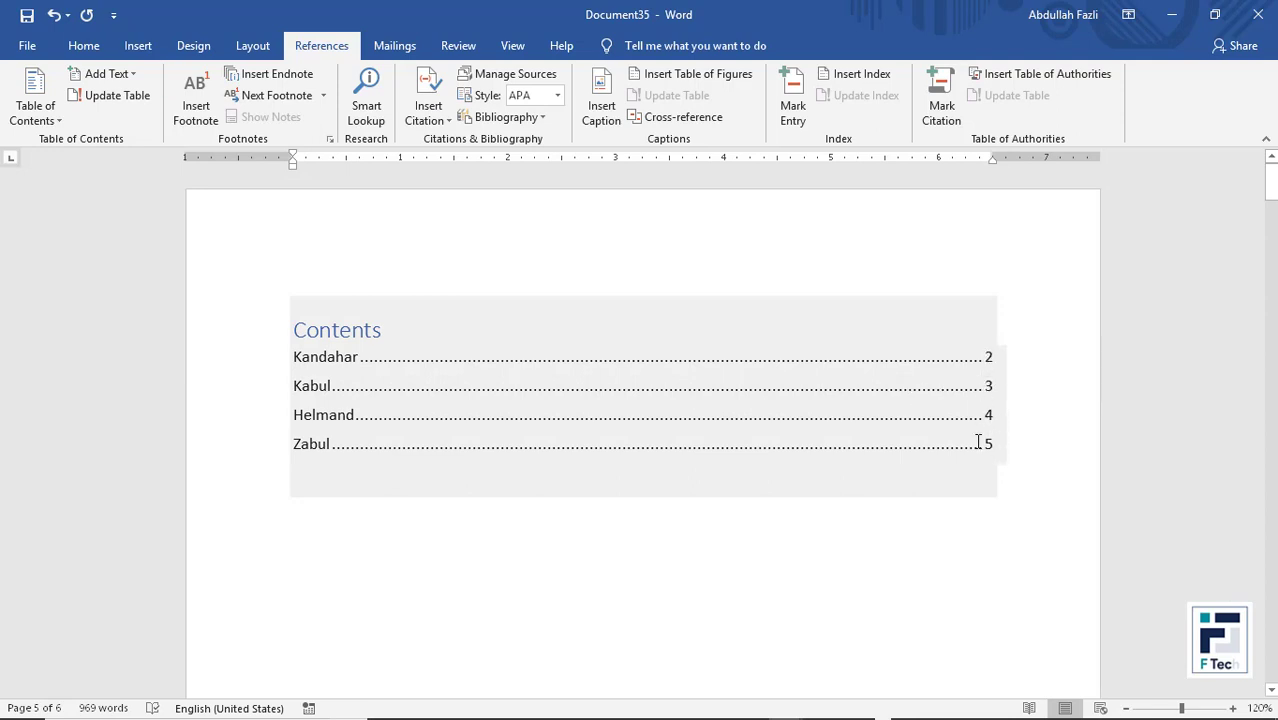
click(672, 415)
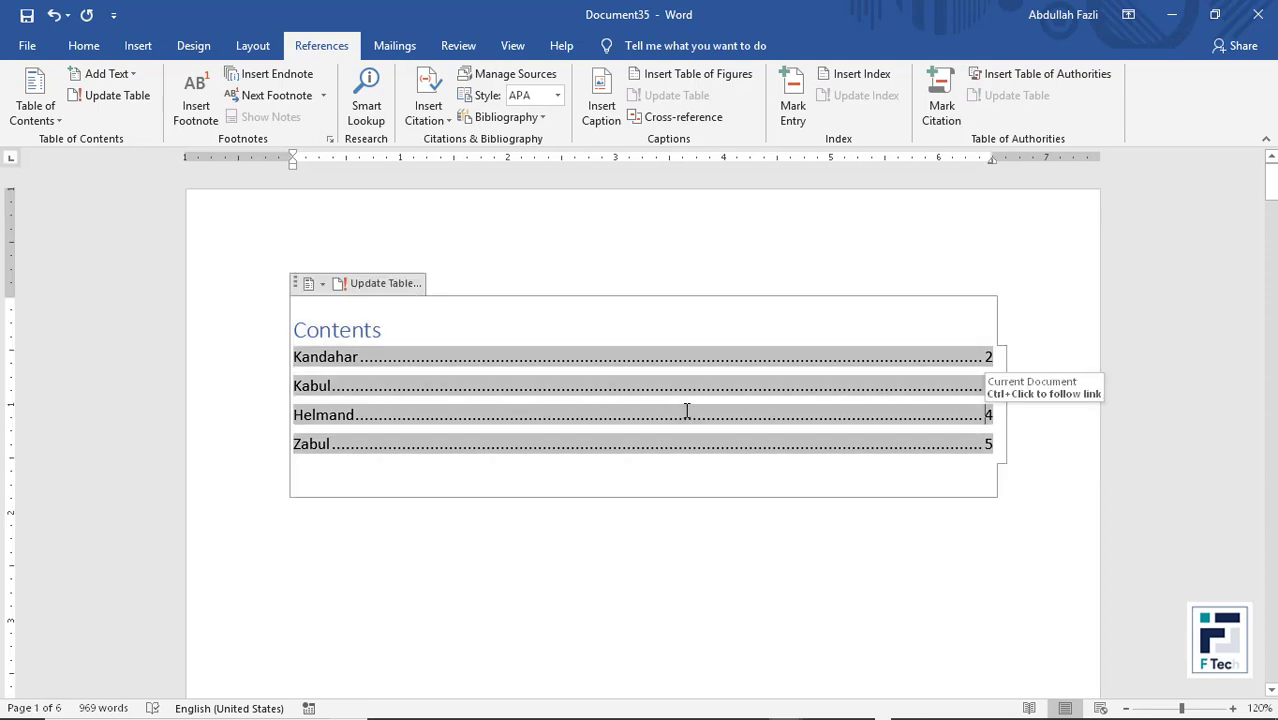
click(115, 95)
click(563, 367)
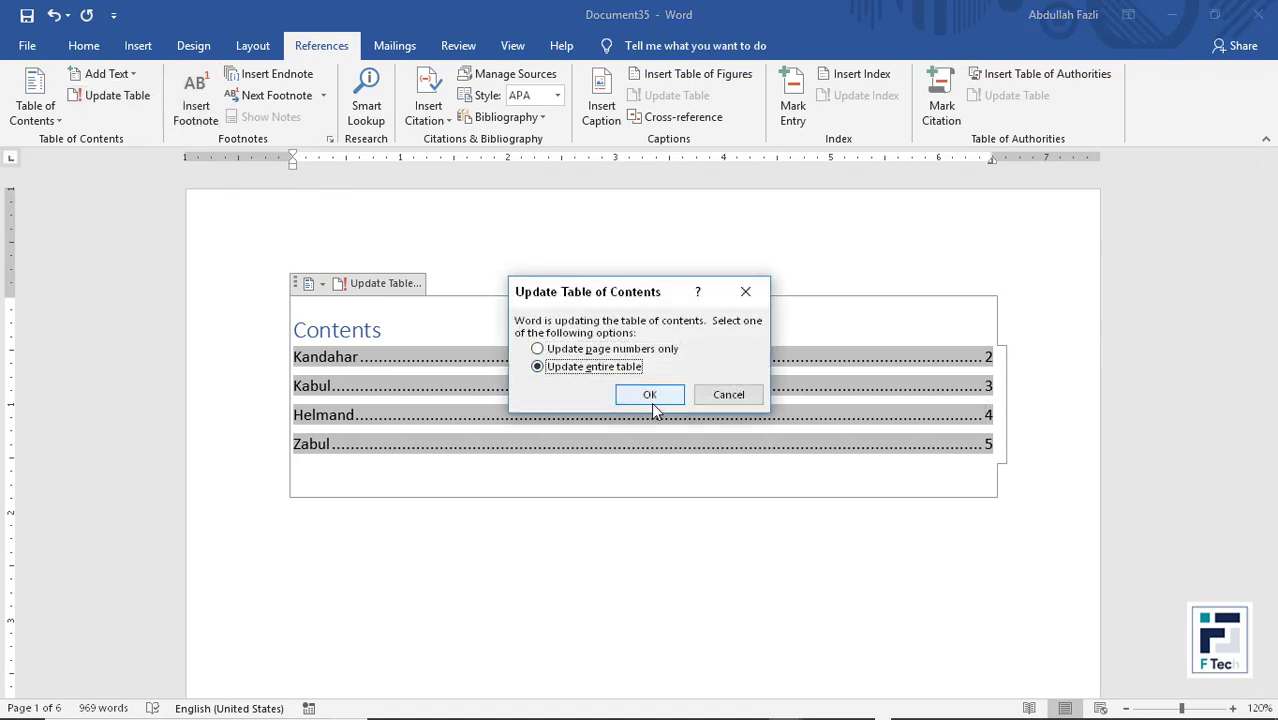
click(649, 395)
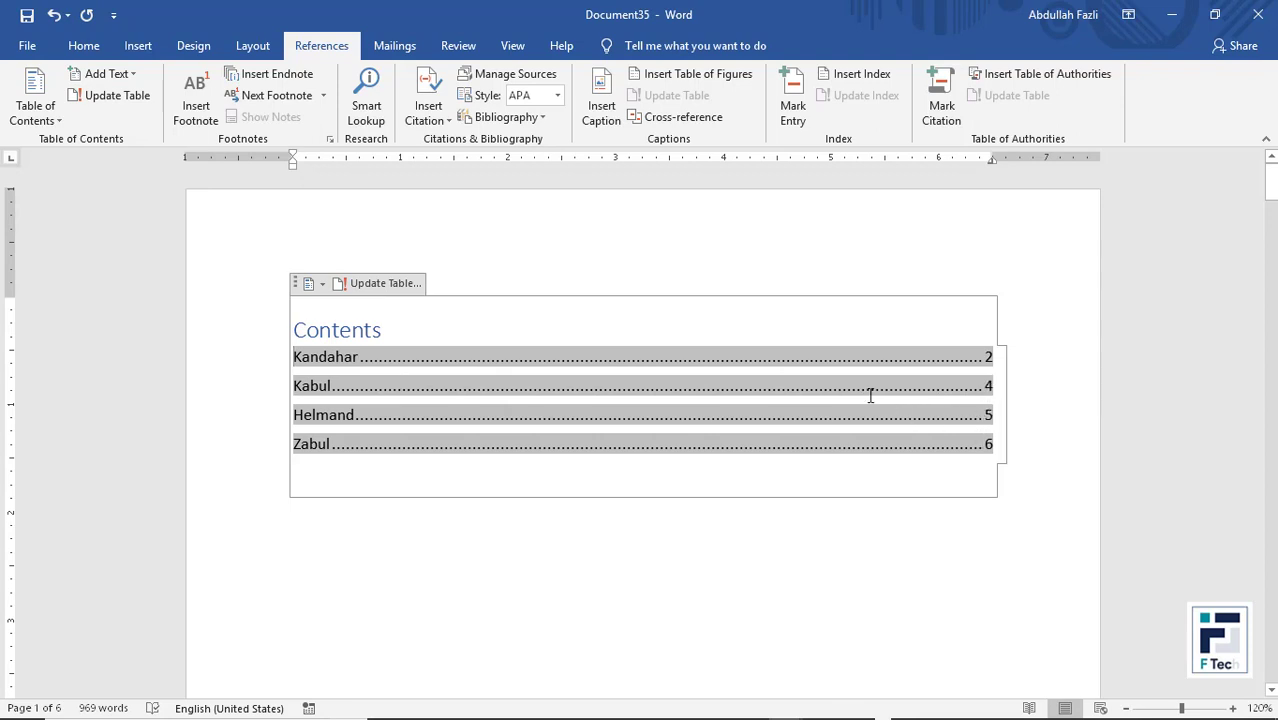
click(801, 517)
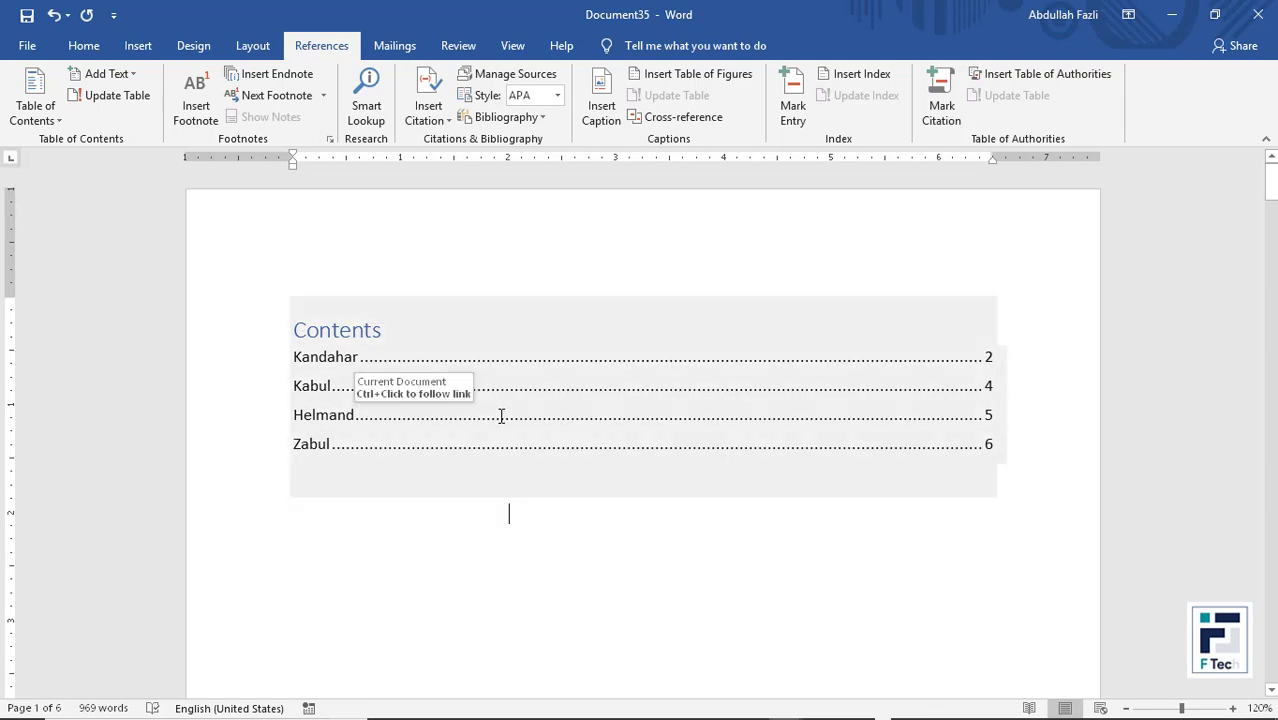
- Create a new blank document and fill it with sample paragraphs using =rand()
key(ctrl+n)
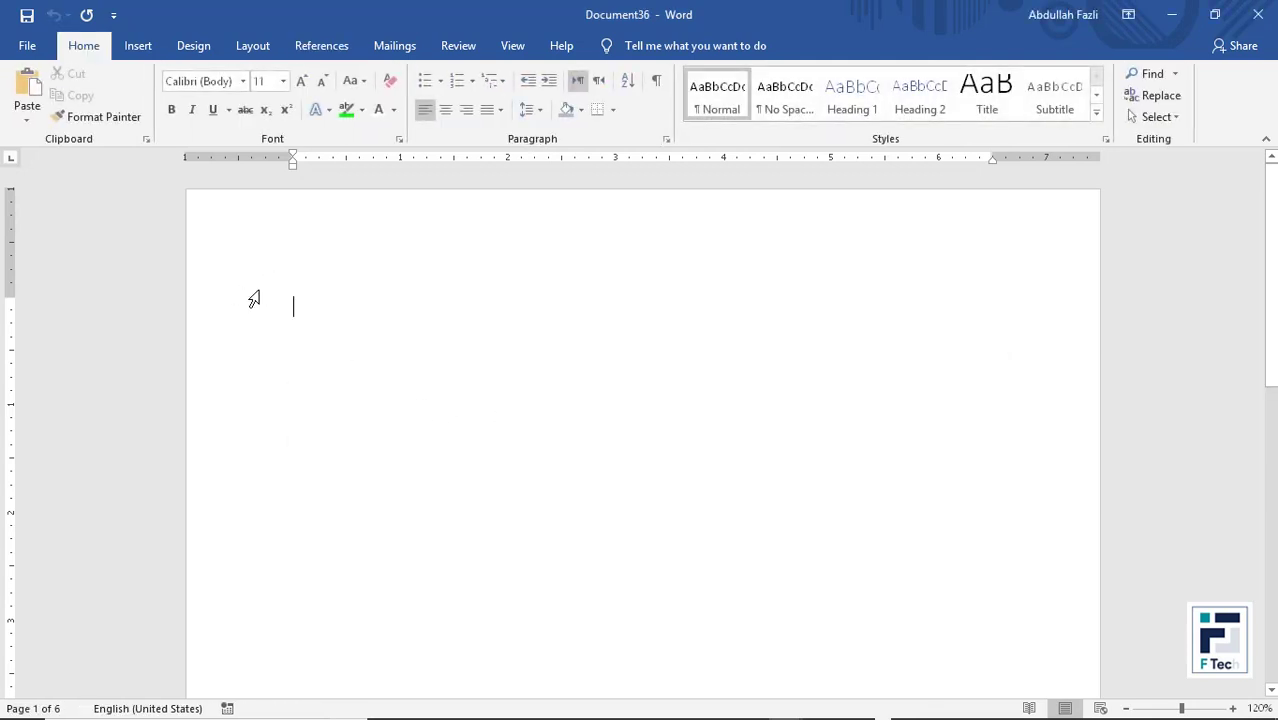
click(266, 50)
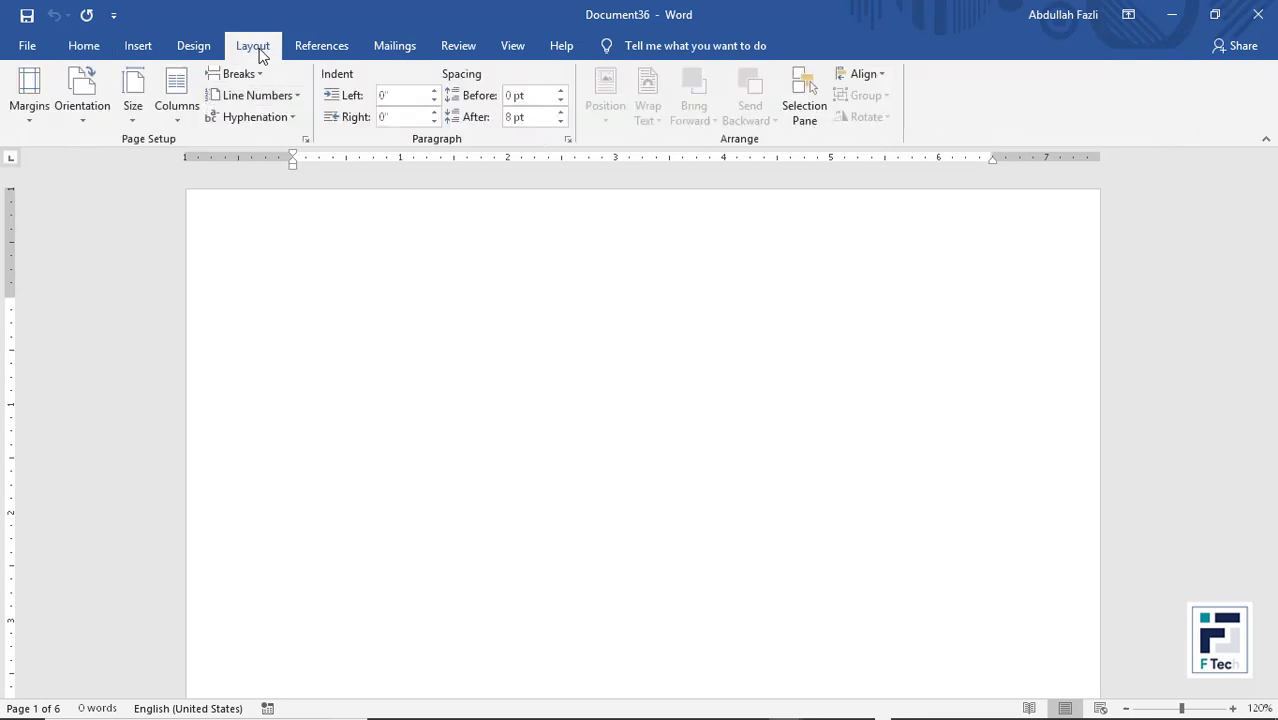
click(305, 46)
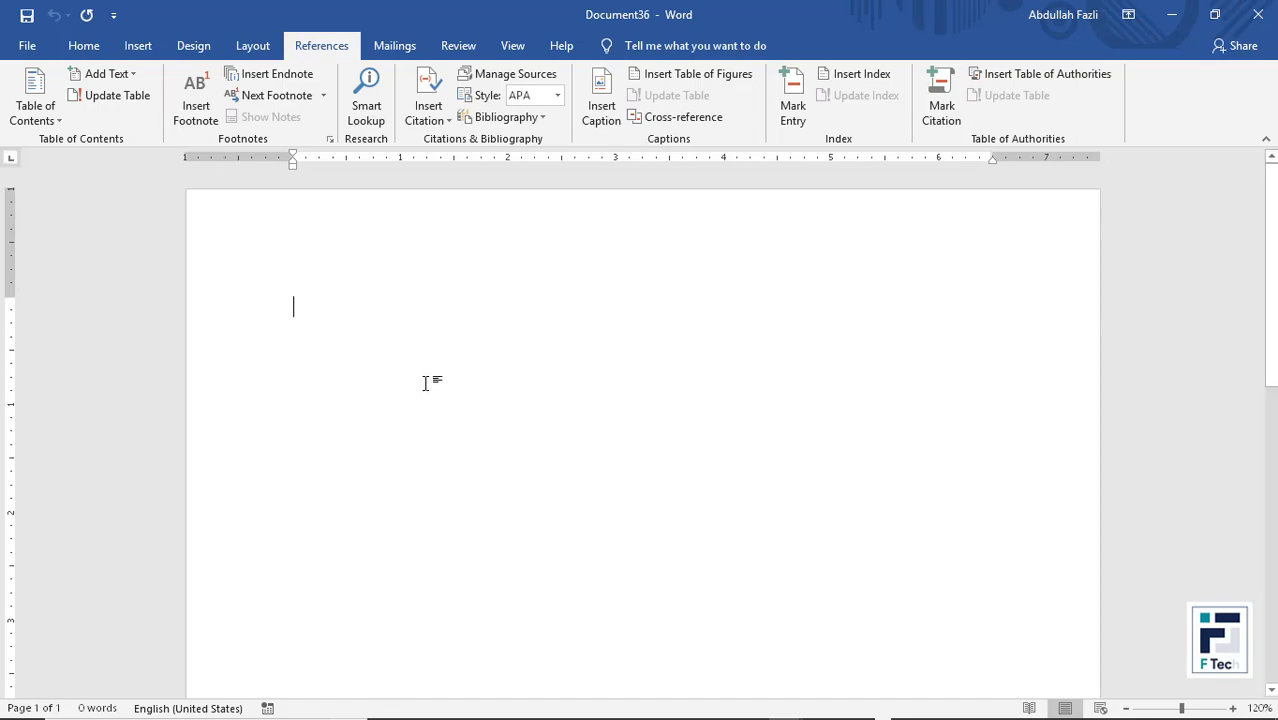
text(=rand)
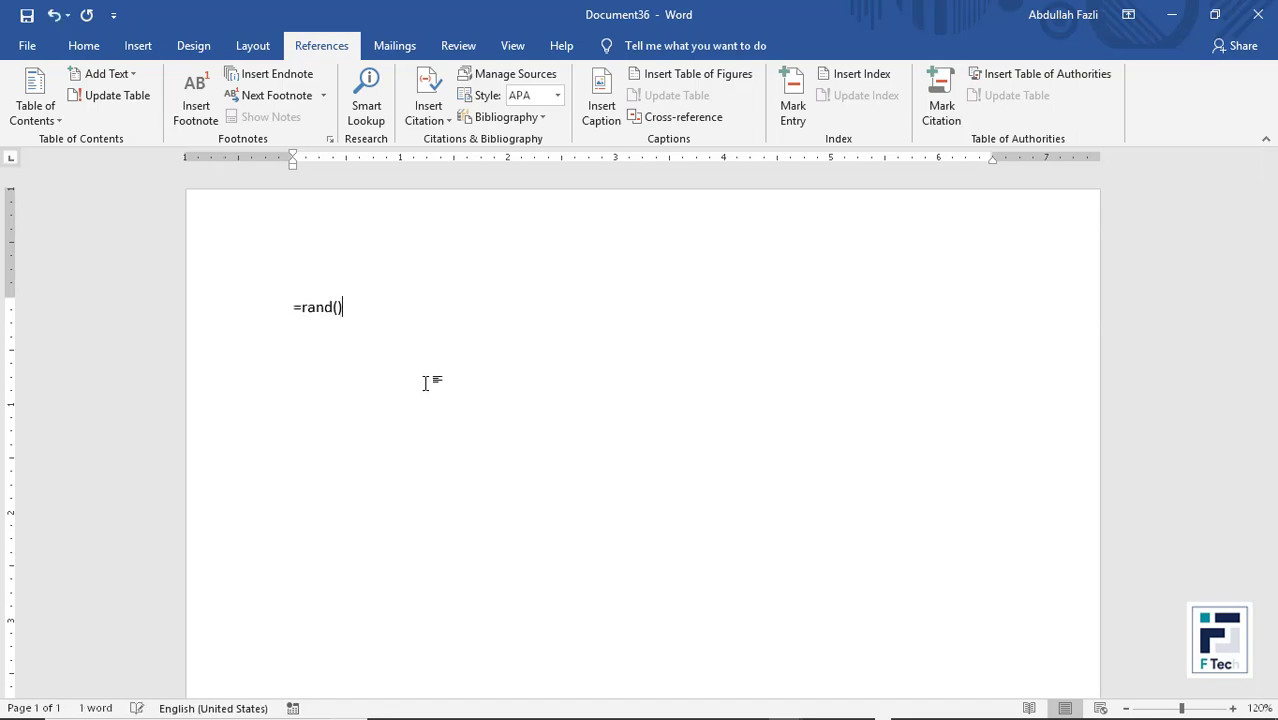
text(())
key(Return)
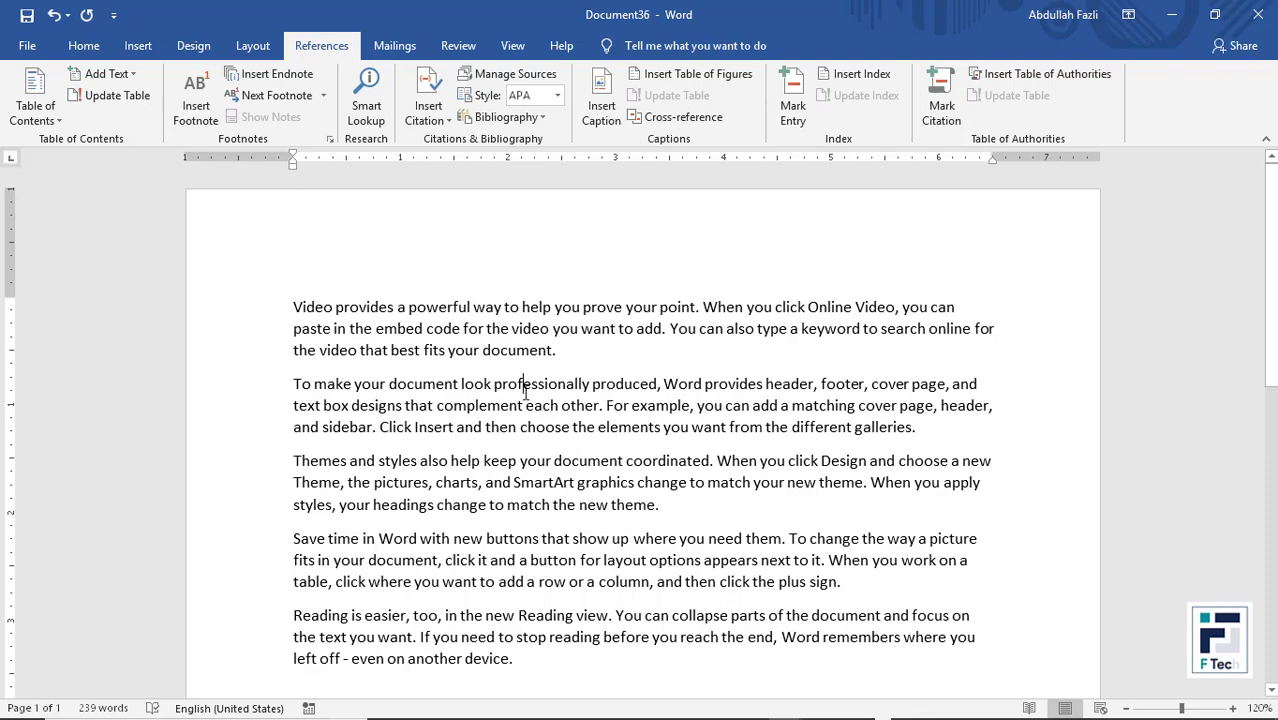
double_click(474, 381)
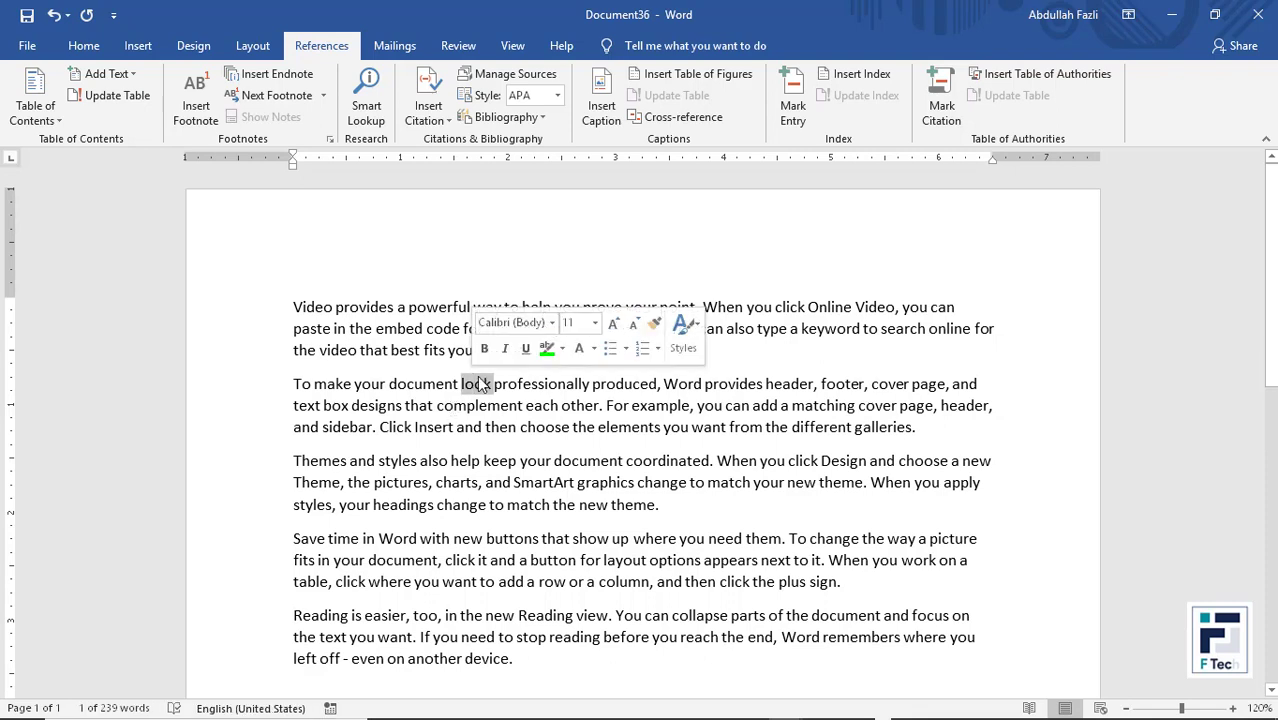
click(490, 385)
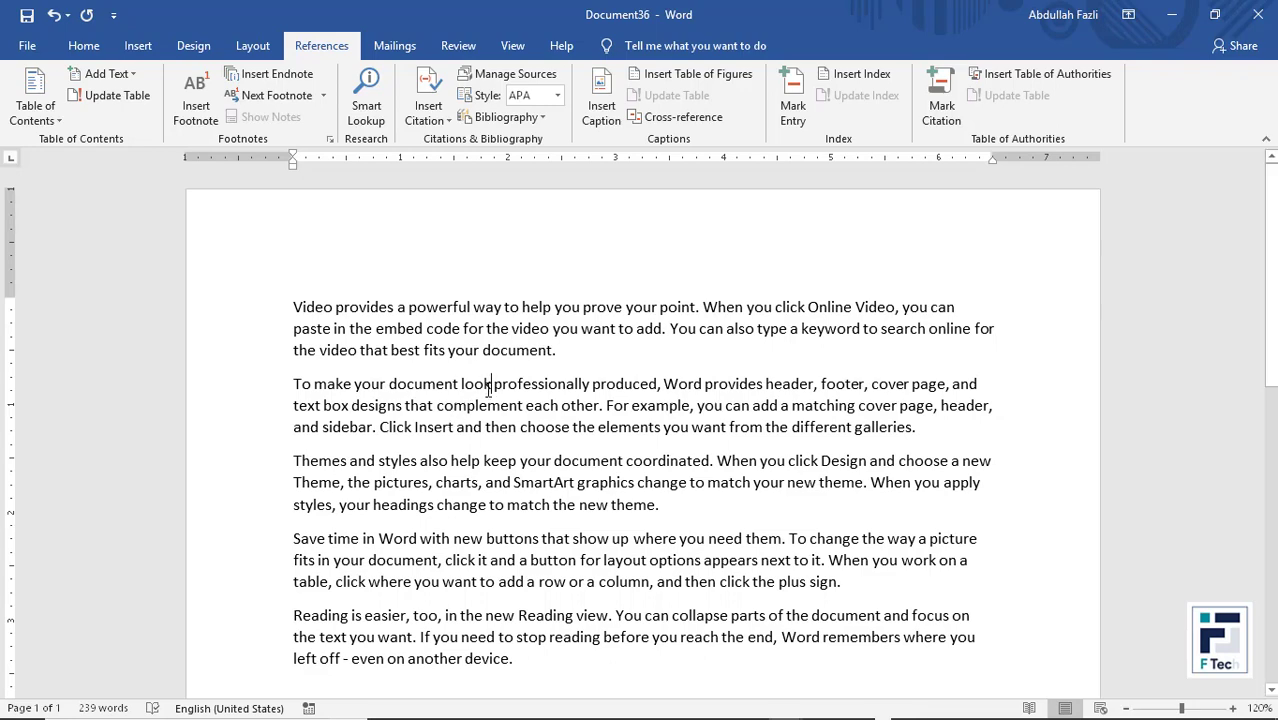
ctrl+scroll(490, 390, up, 17)
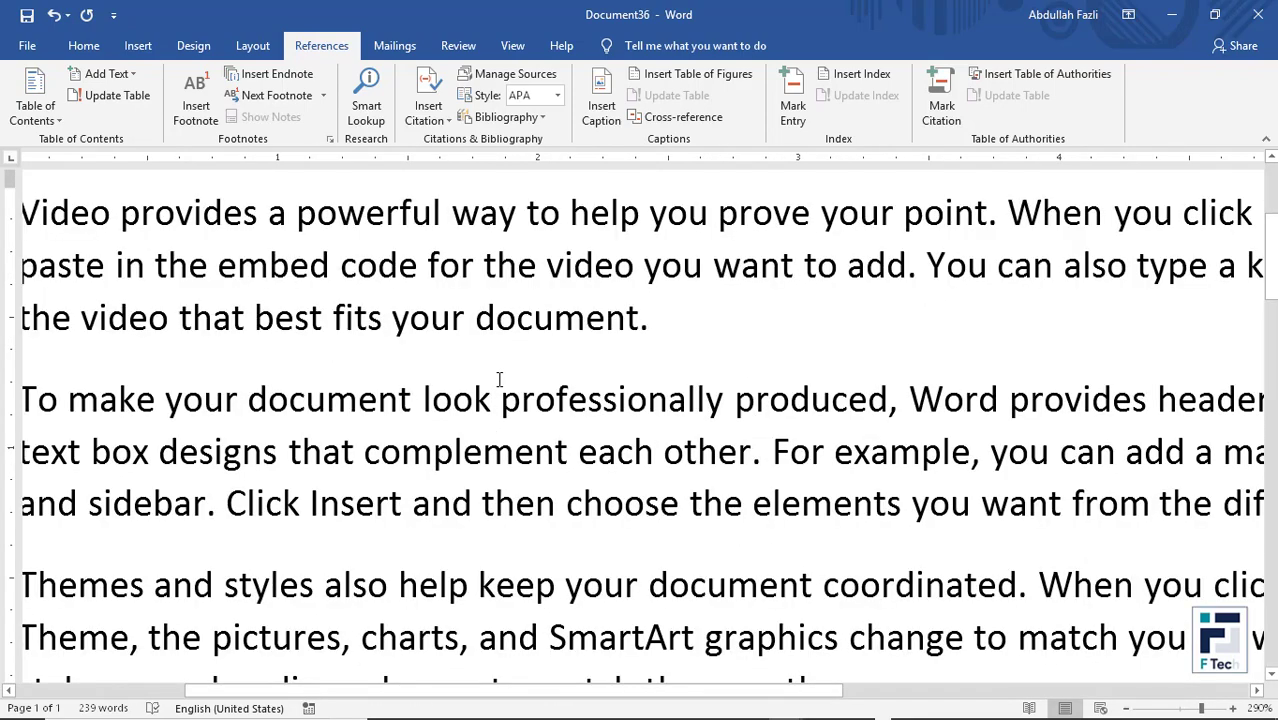
ctrl+scroll(503, 405, down, 11)
ctrl+scroll(503, 405, down, 8)
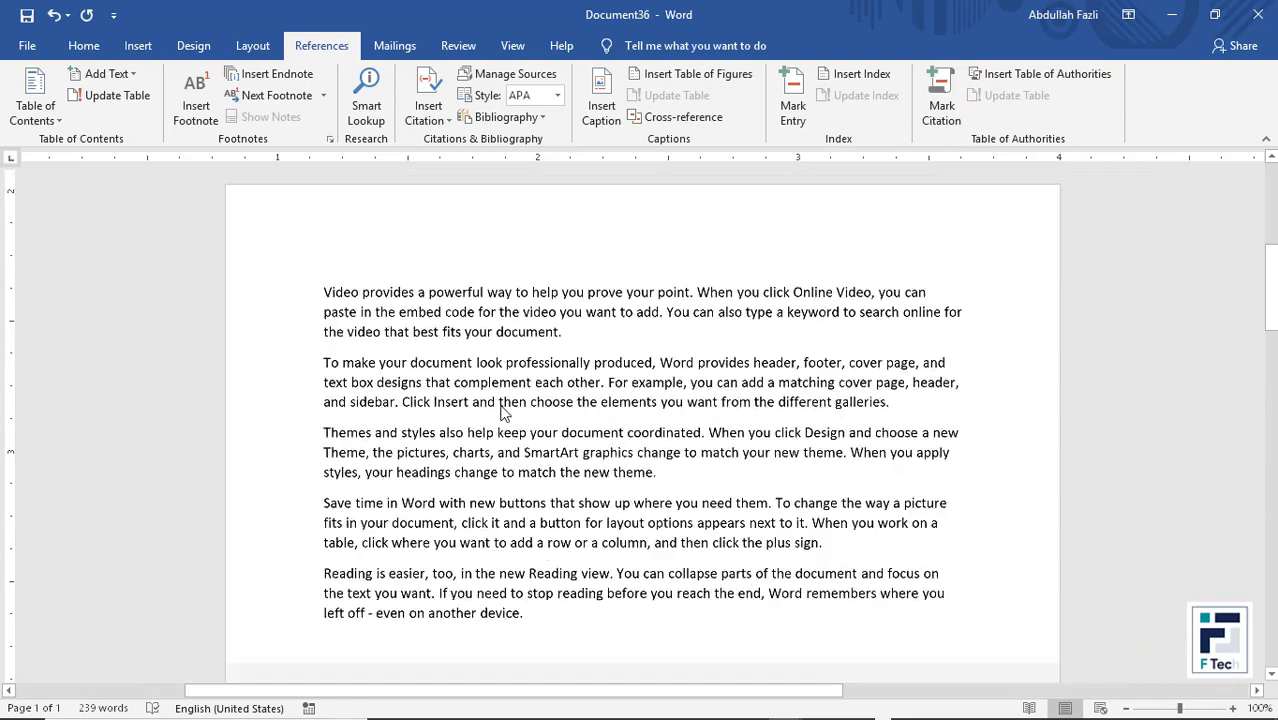
- Examine the page from the sample paragraphs down to the empty area at its foot where footnotes are placed
scroll(471, 510, down, 5)
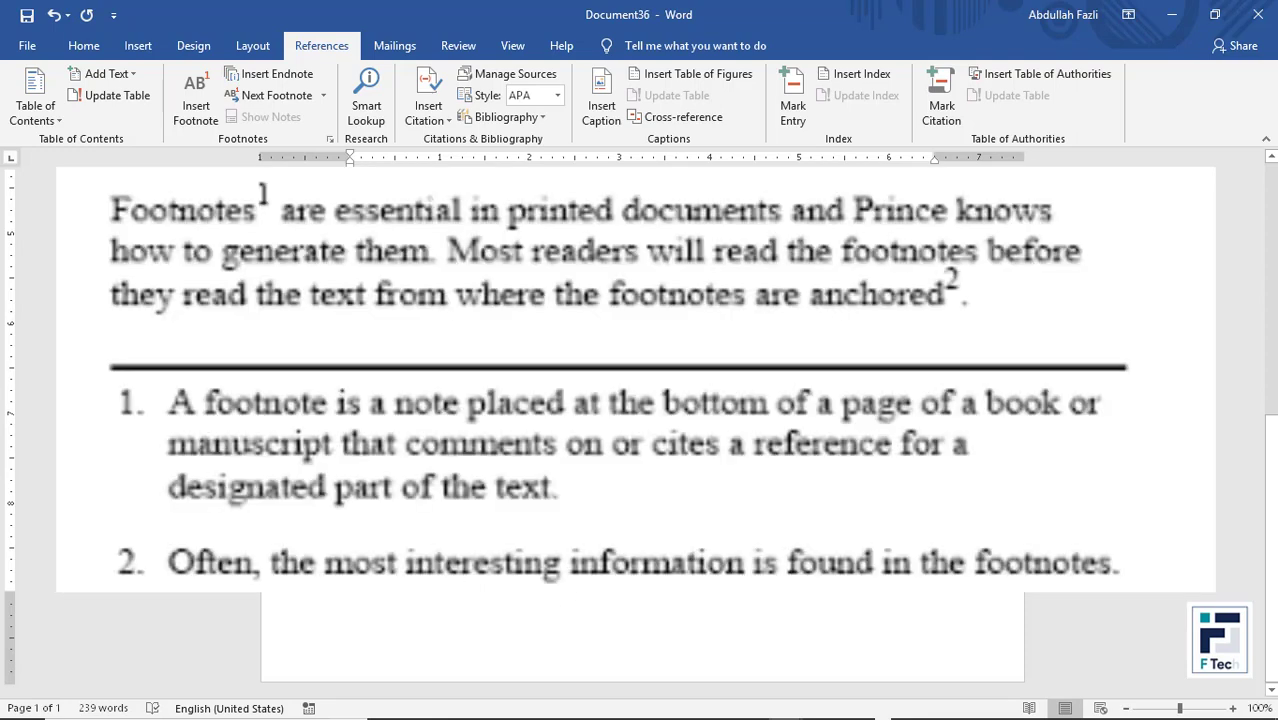
scroll(640, 400, up, 5)
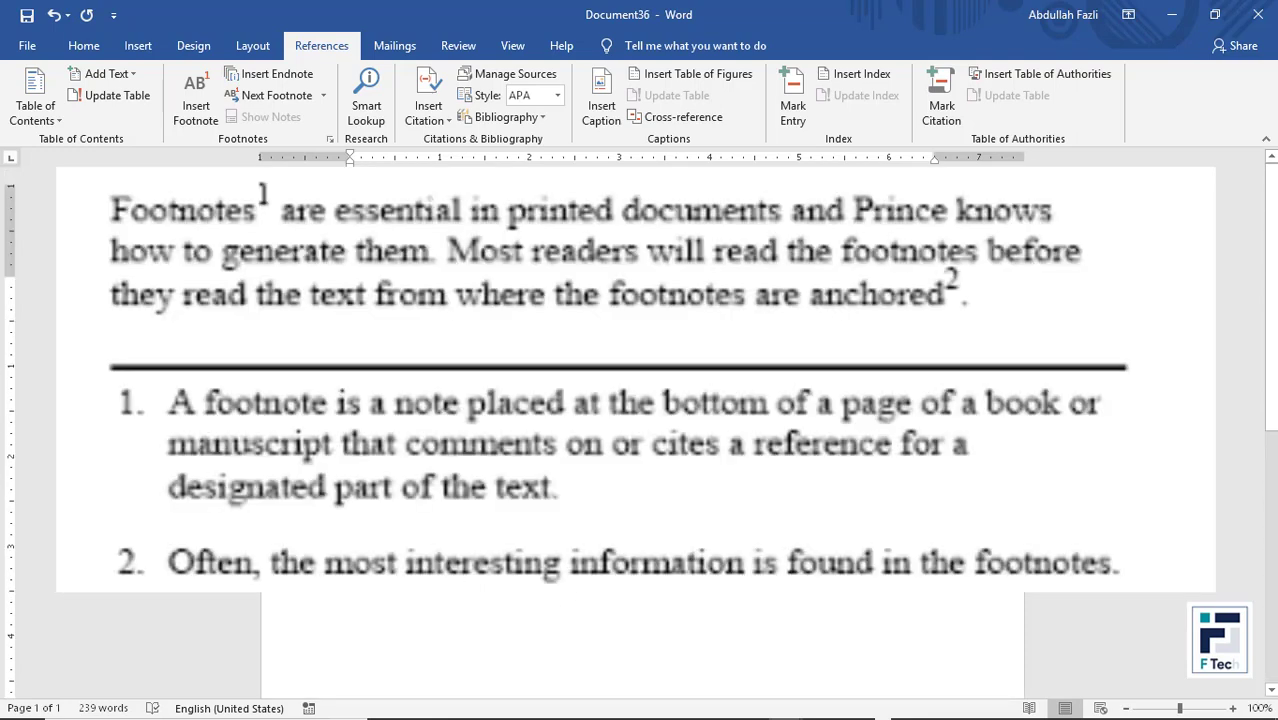
scroll(640, 400, down, 3)
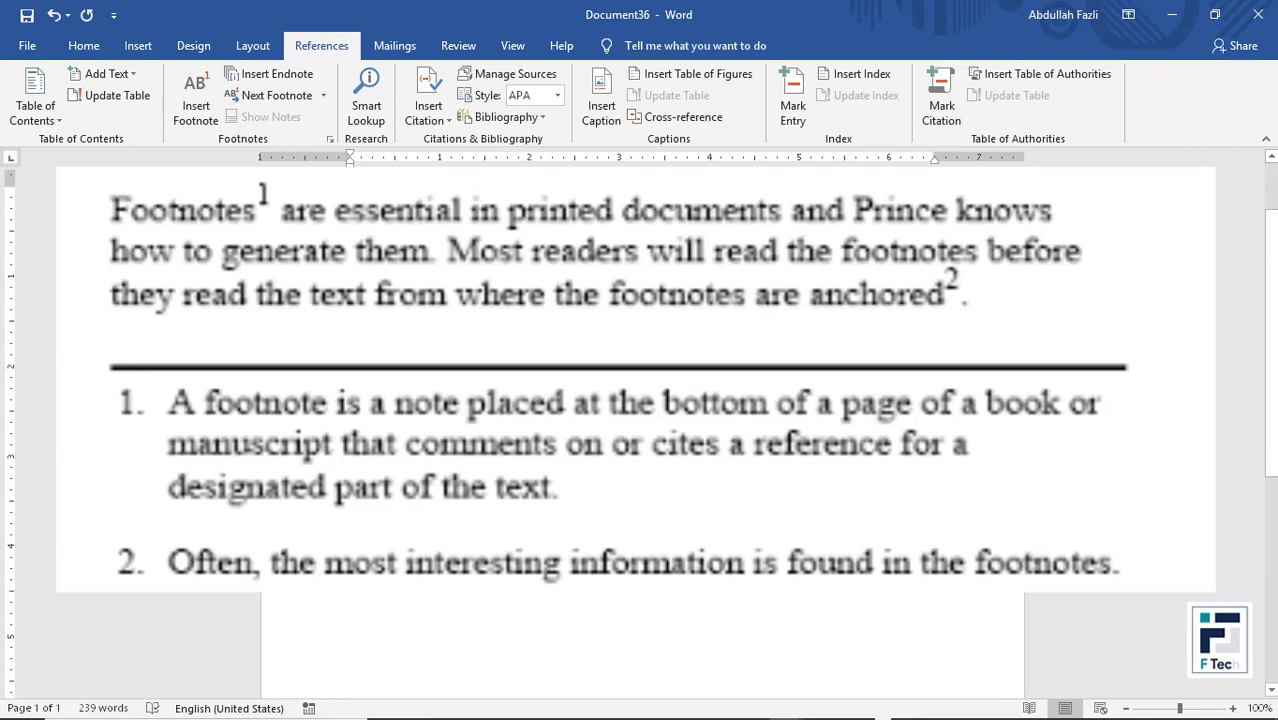
scroll(640, 400, down, 5)
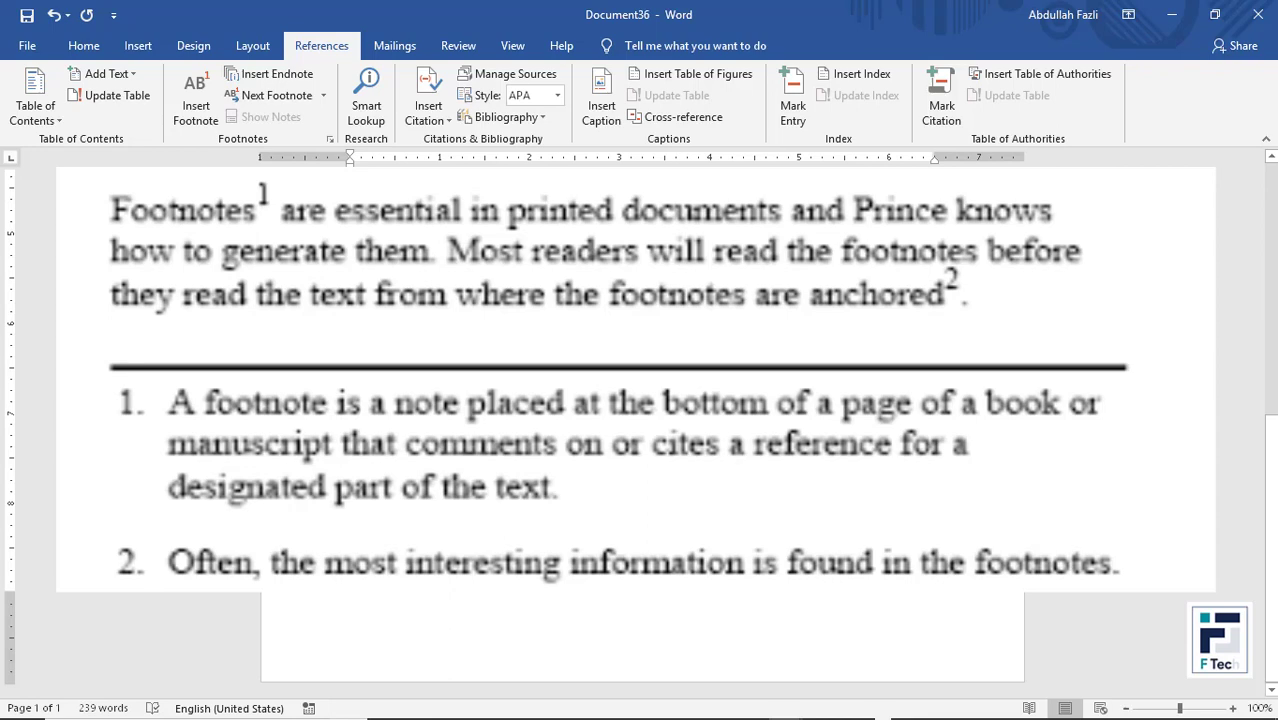
scroll(508, 364, up, 5)
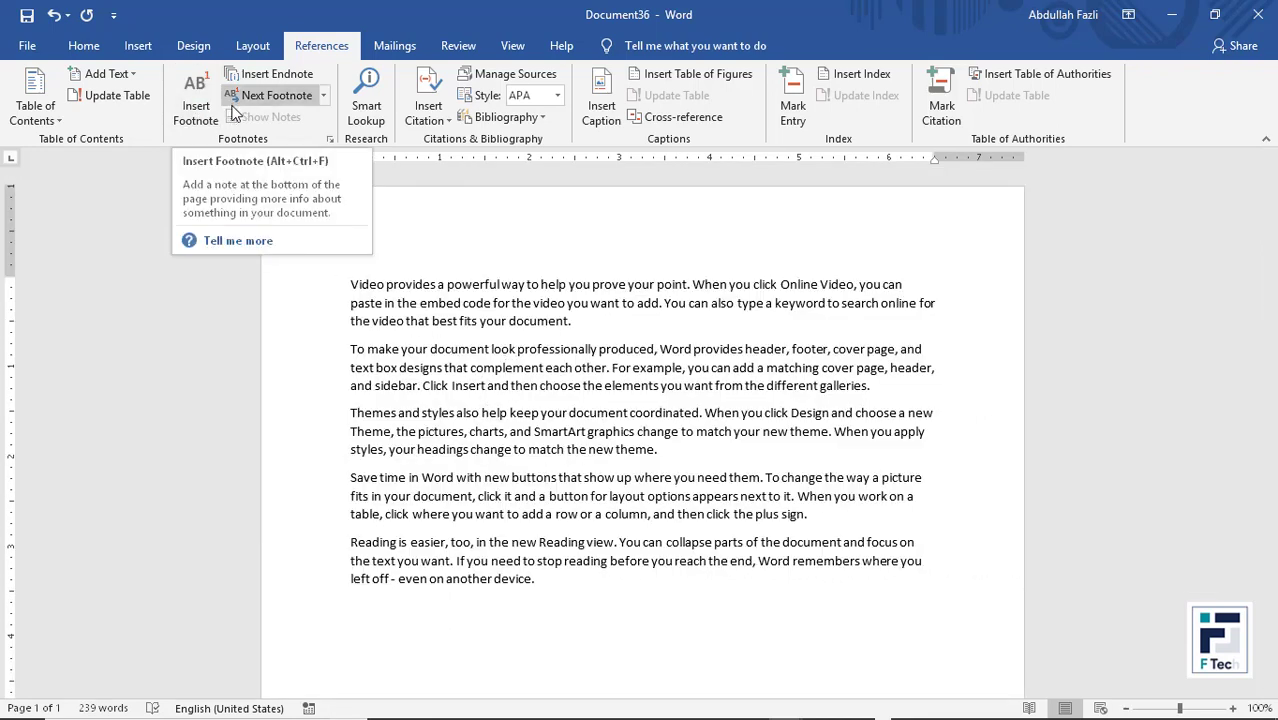
scroll(538, 440, down, 3)
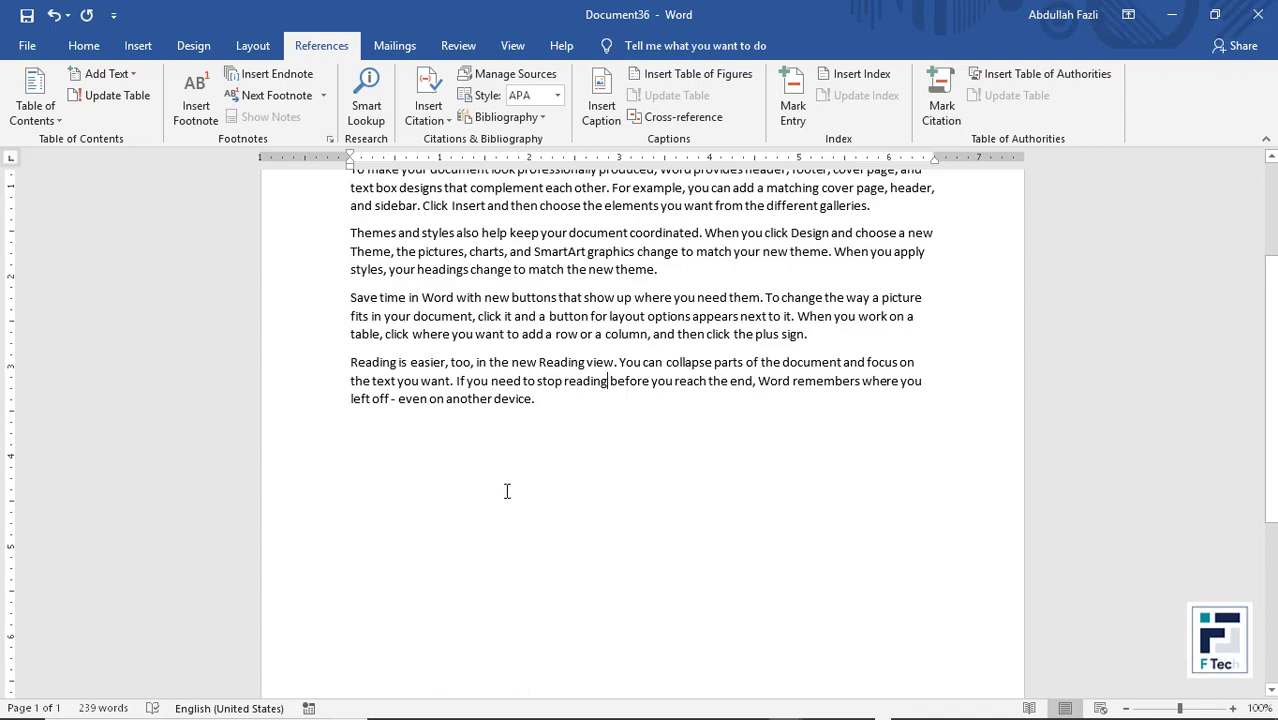
scroll(507, 491, down, 6)
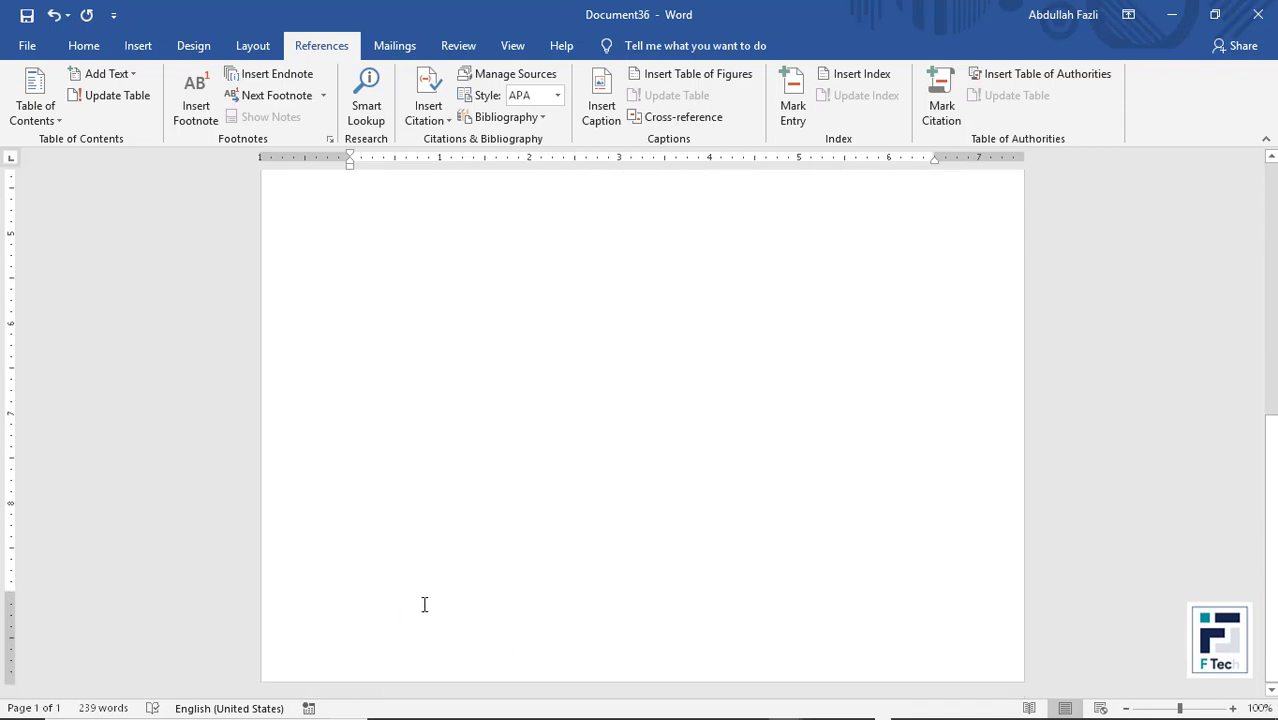
scroll(467, 590, up, 5)
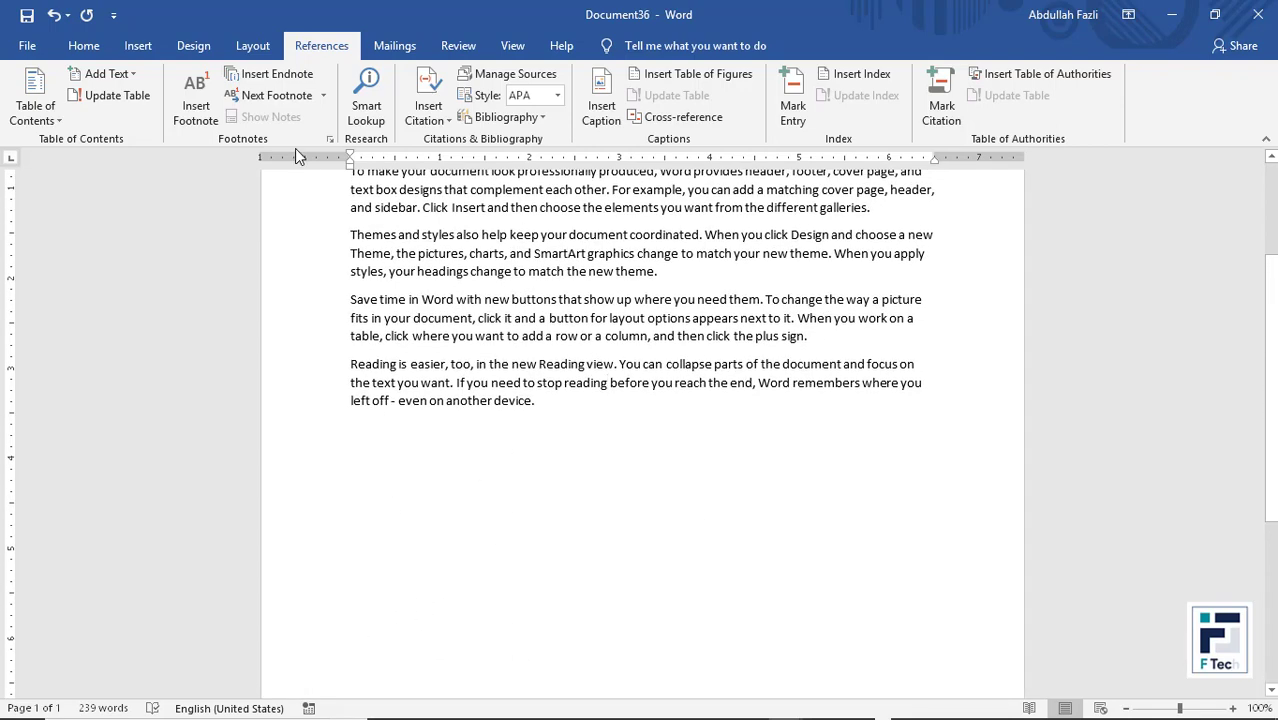
scroll(538, 292, up, 3)
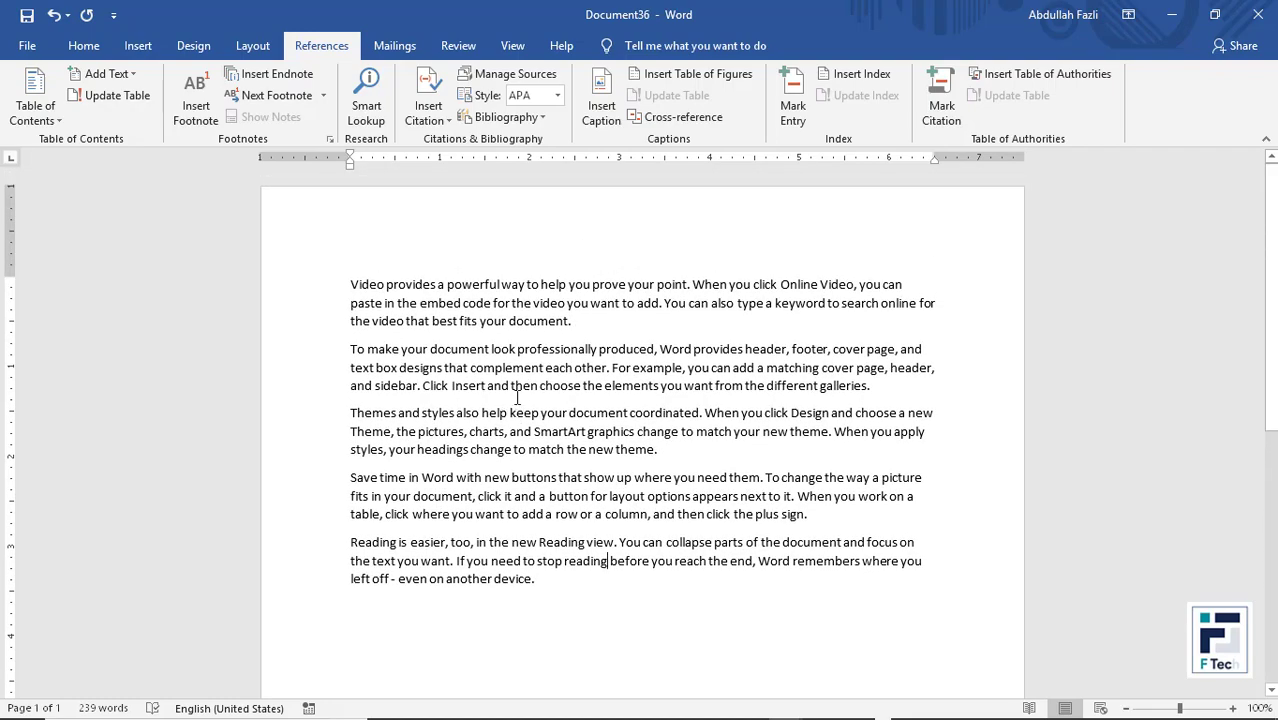
- Insert a footnote after the word "choose" in the second paragraph, reading "Choose – it means selecting"
ctrl+scroll(553, 363, up, 8)
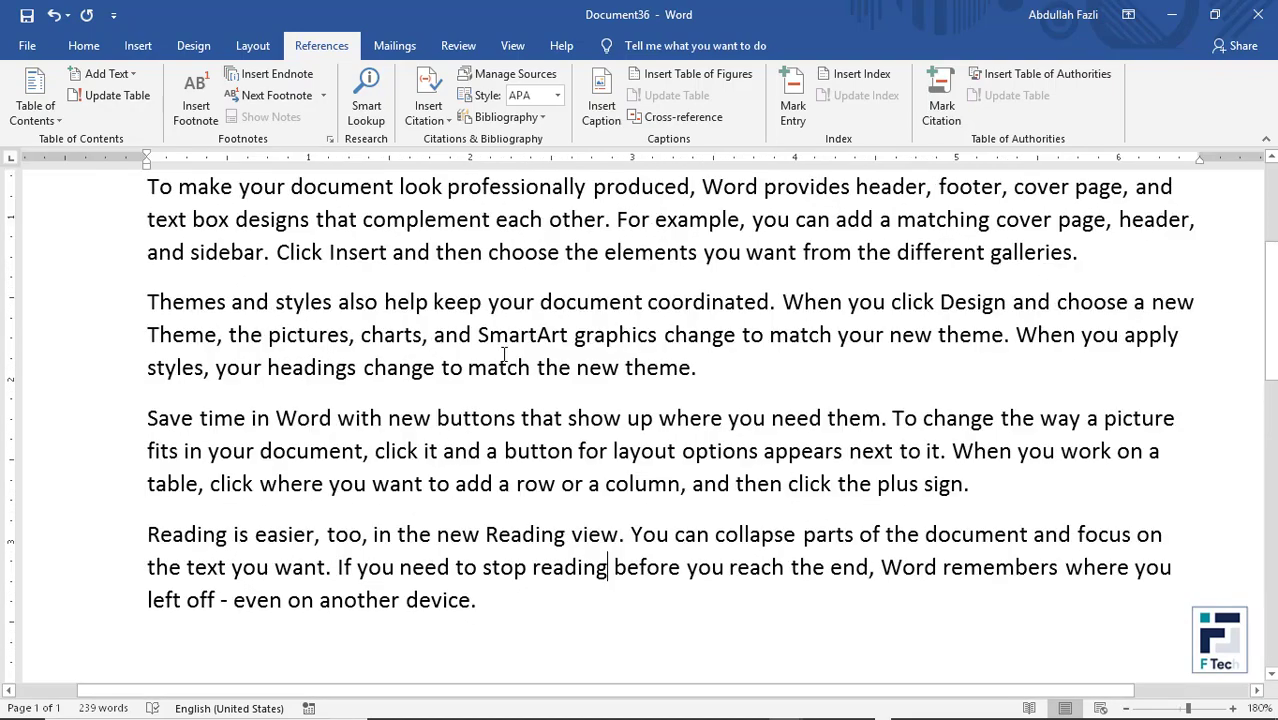
scroll(573, 445, up, 3)
scroll(543, 493, down, 2)
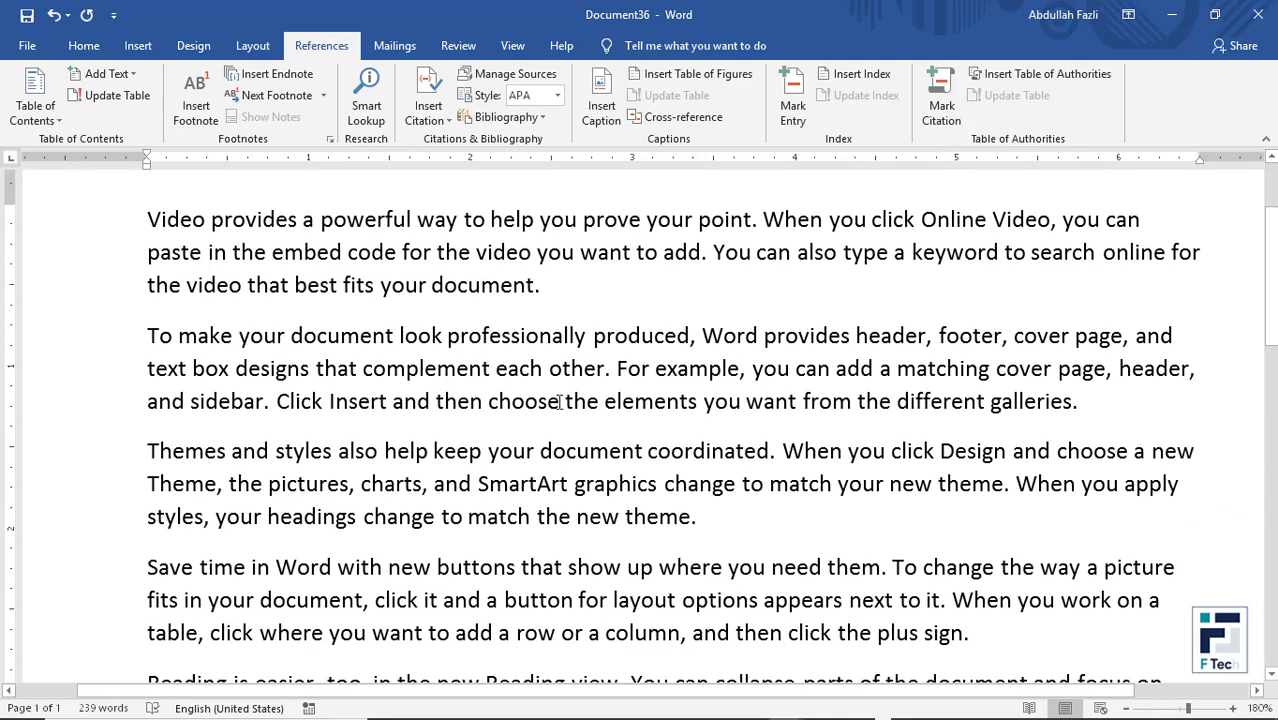
click(195, 97)
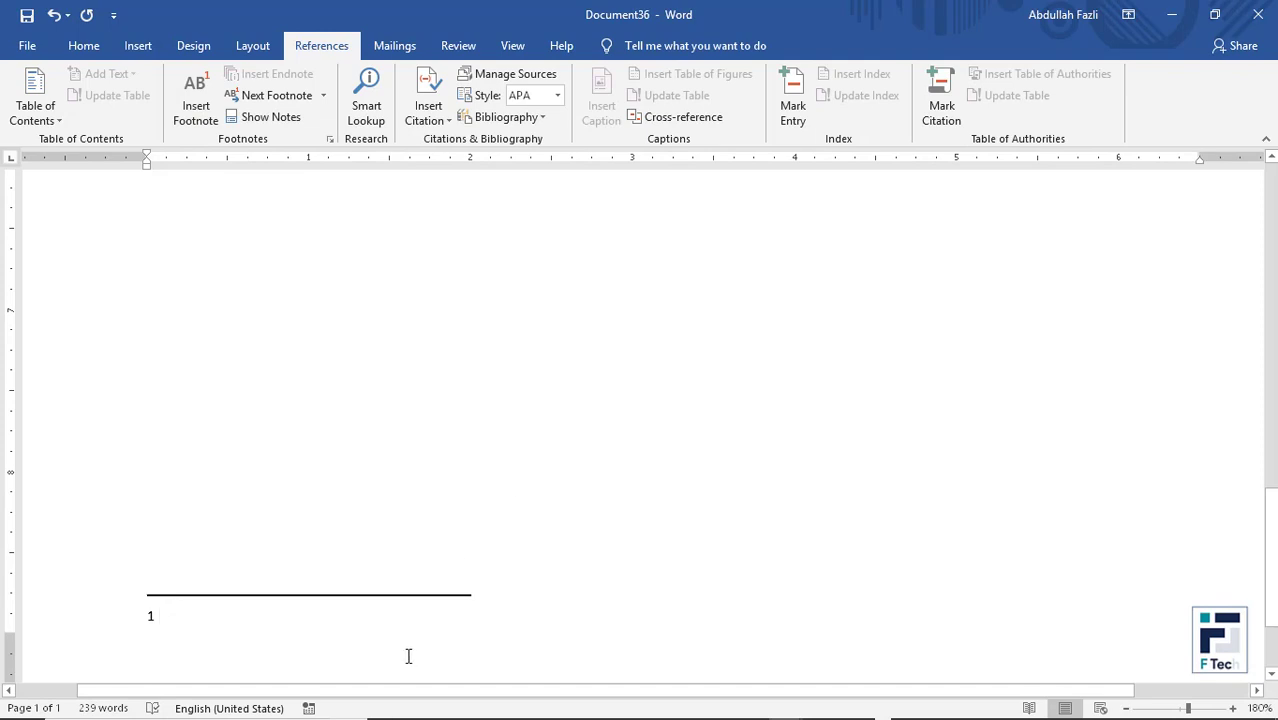
text(choo)
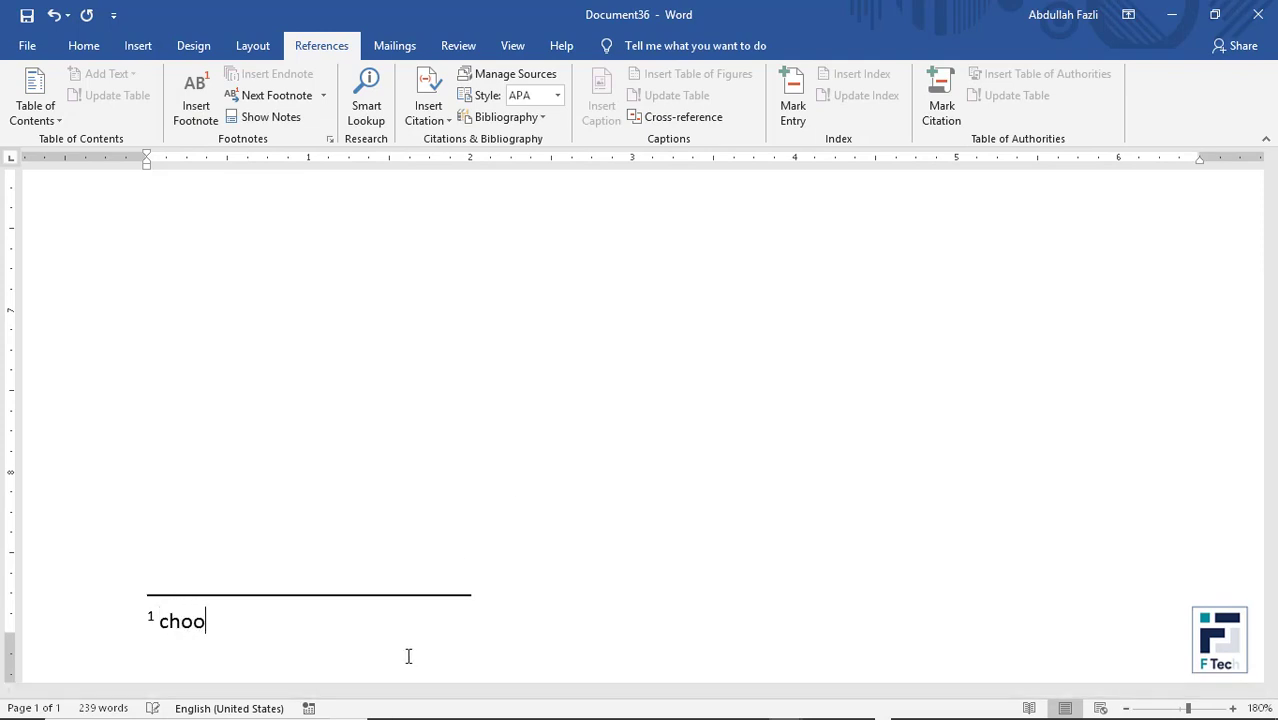
text(se -)
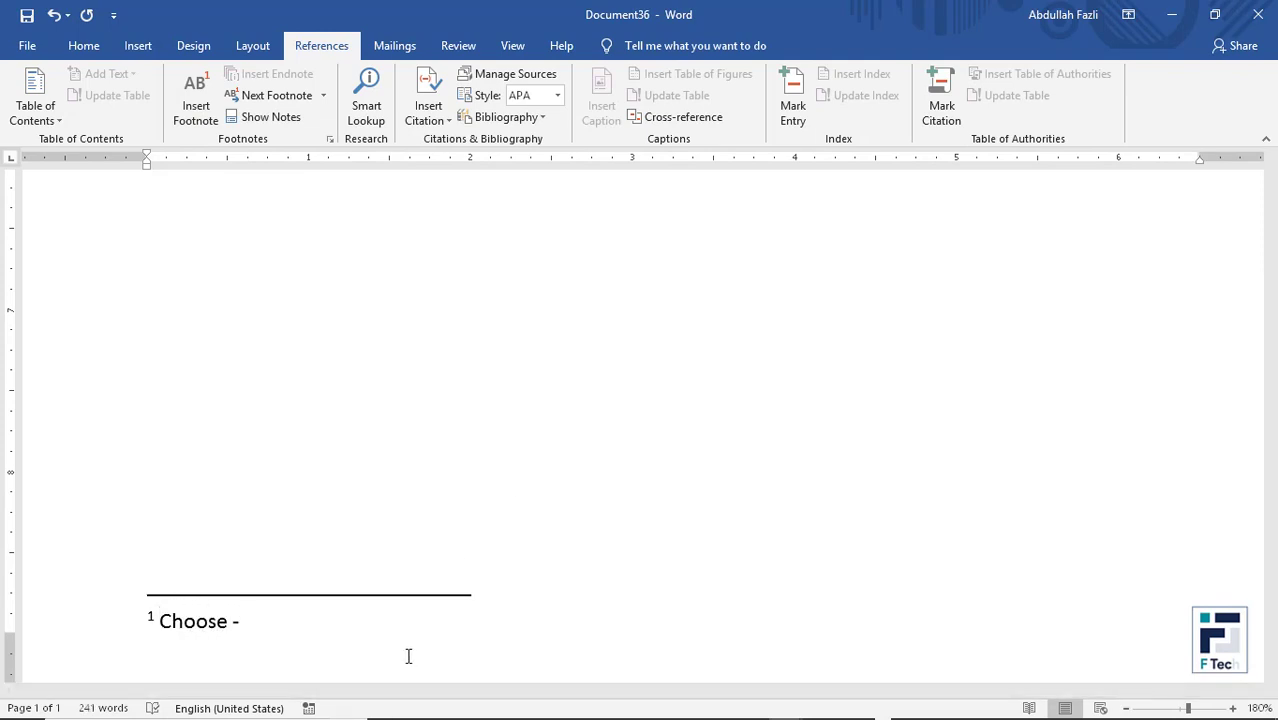
text( it means selecting)
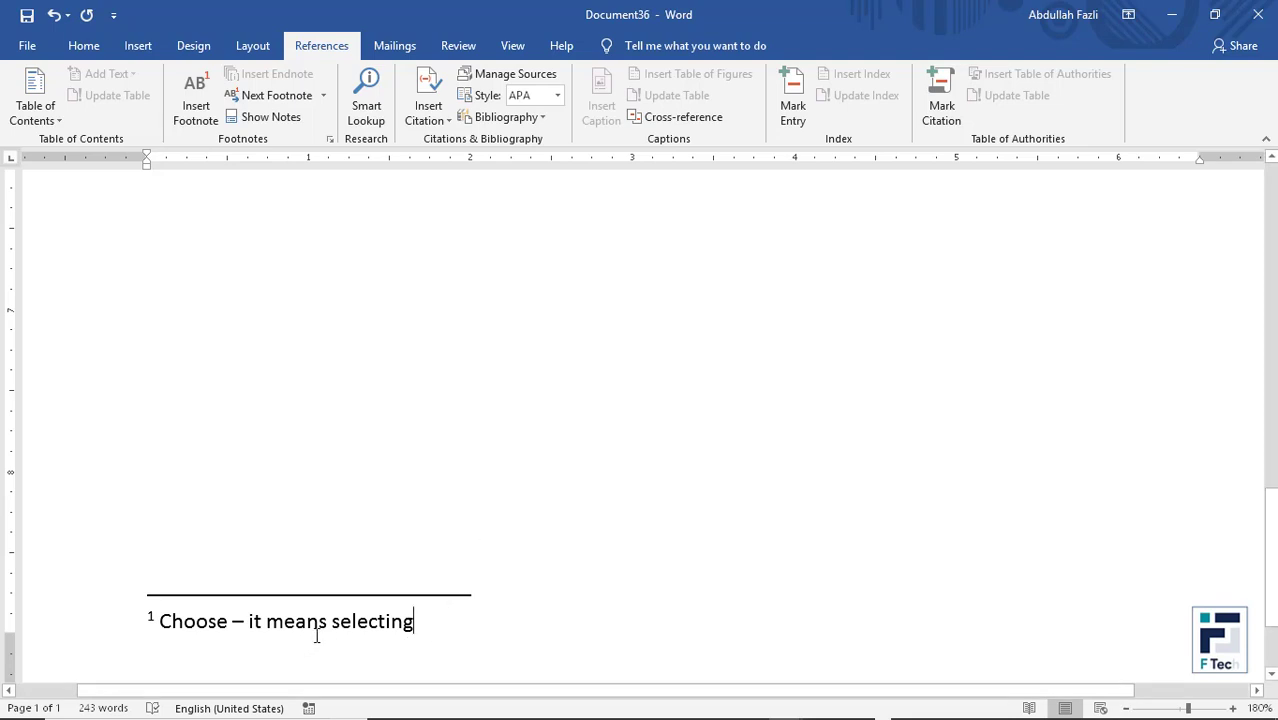
scroll(542, 602, down, 11)
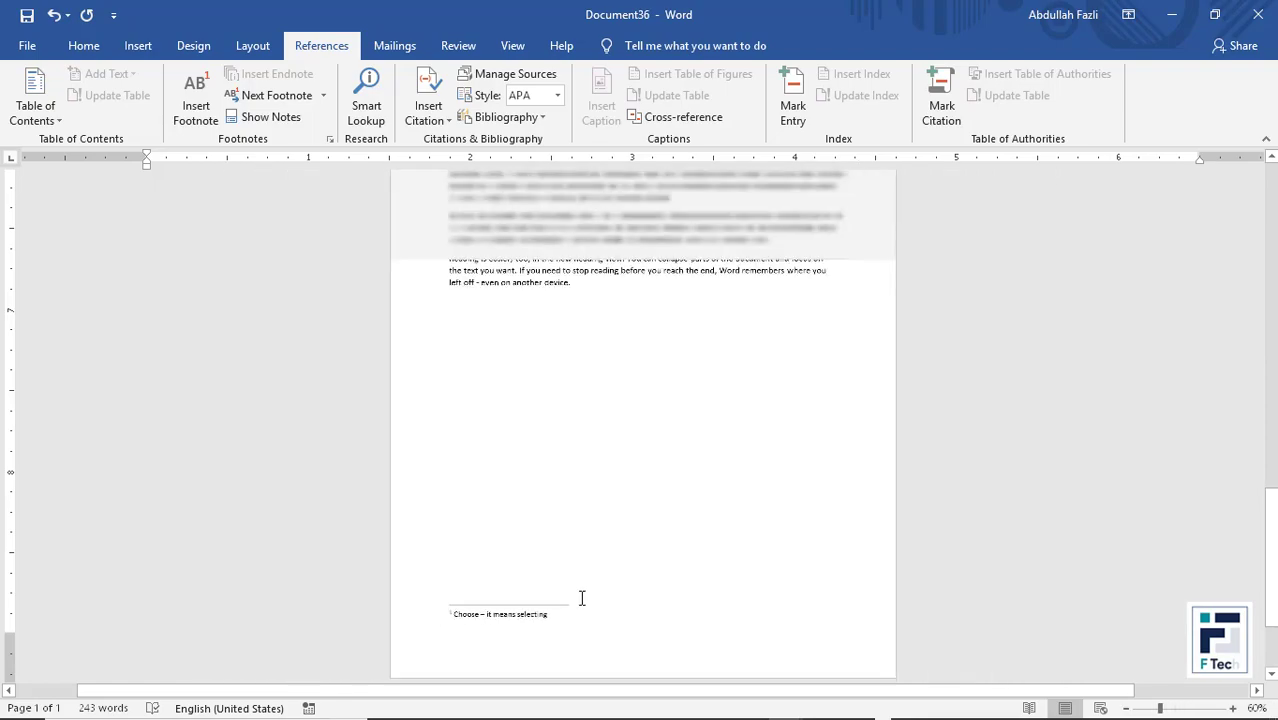
scroll(600, 590, up, 3)
scroll(615, 586, up, 6)
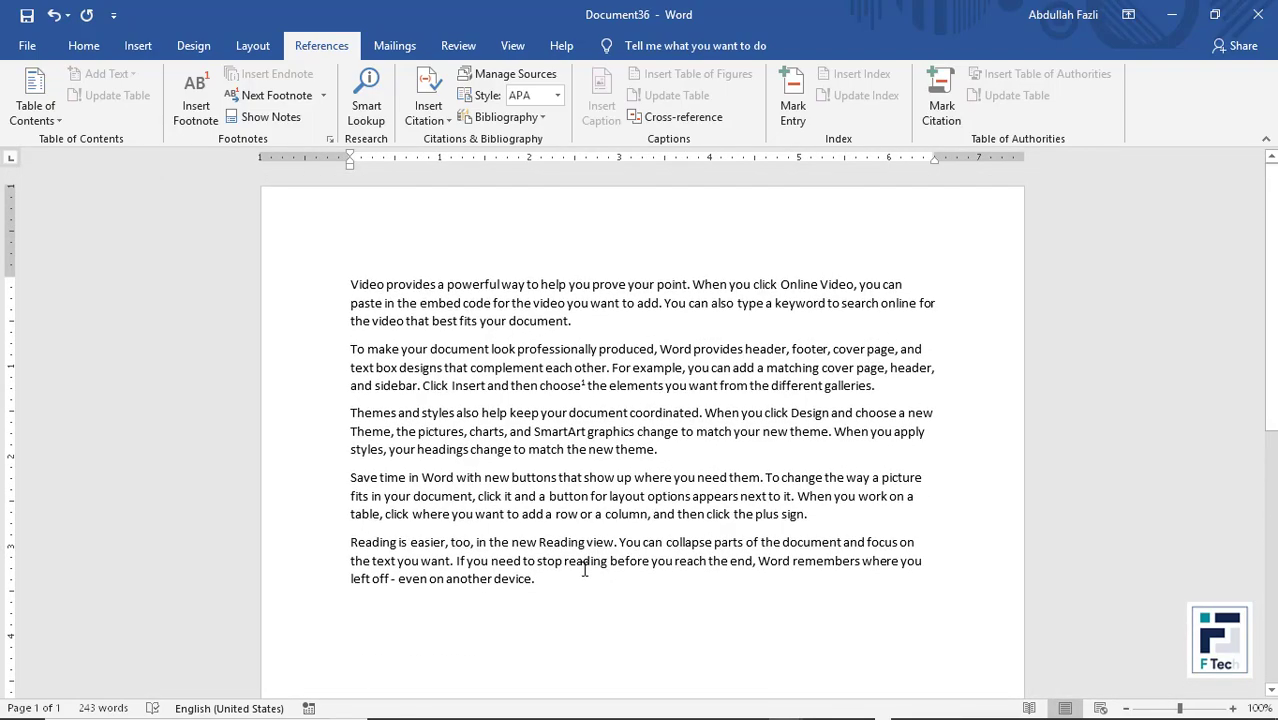
scroll(551, 513, up, 7)
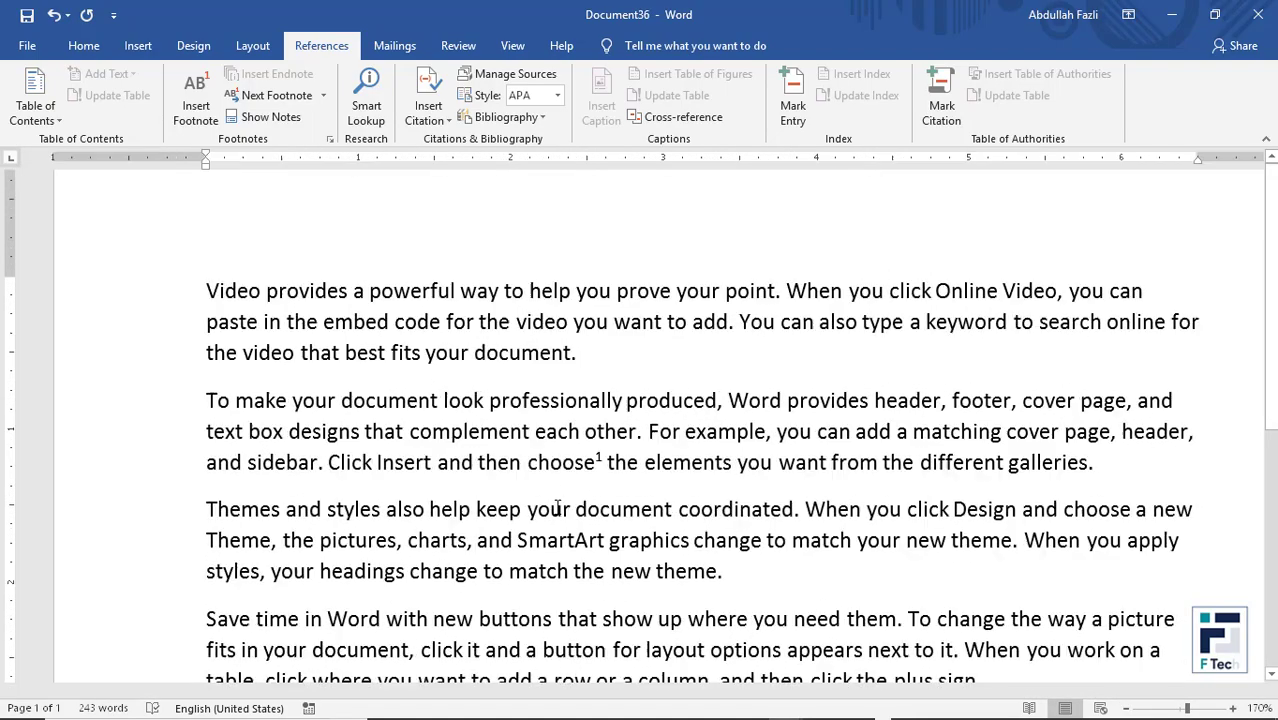
- Jump from the footnote mark after "choose" in the second paragraph to its note at the page foot
scroll(569, 476, up, 3)
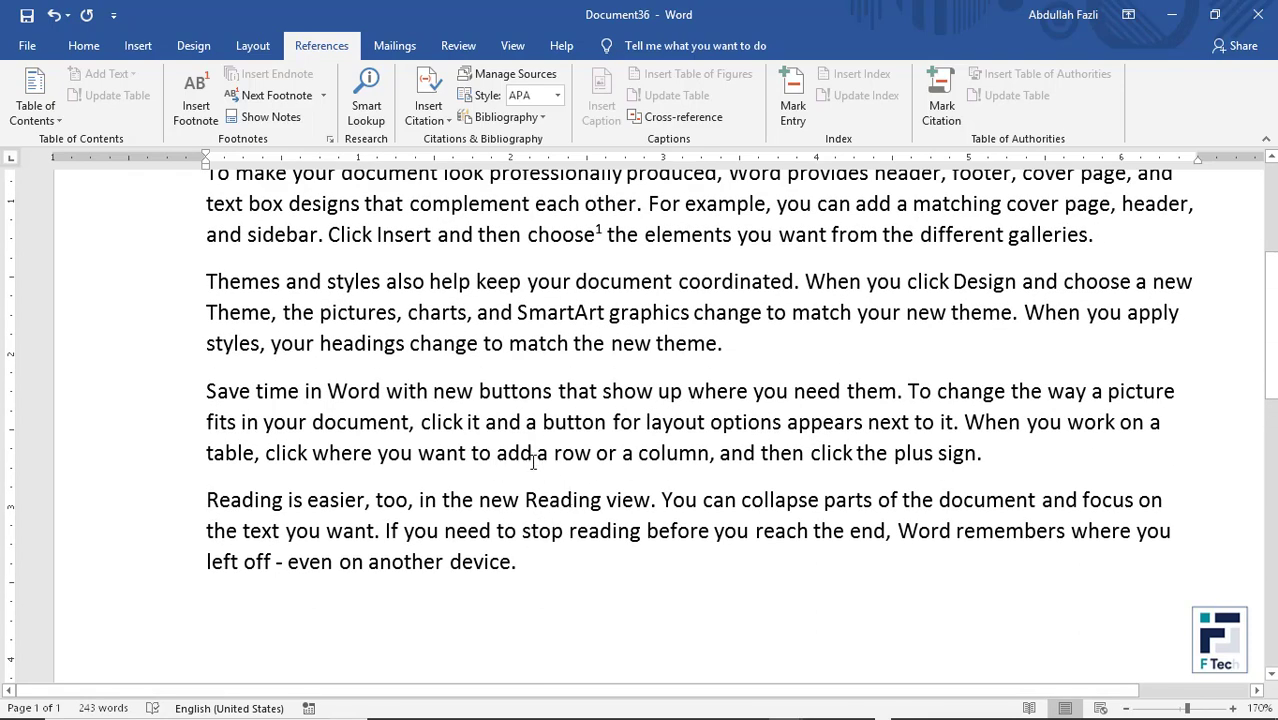
scroll(533, 460, up, 3)
mouse_move(606, 456)
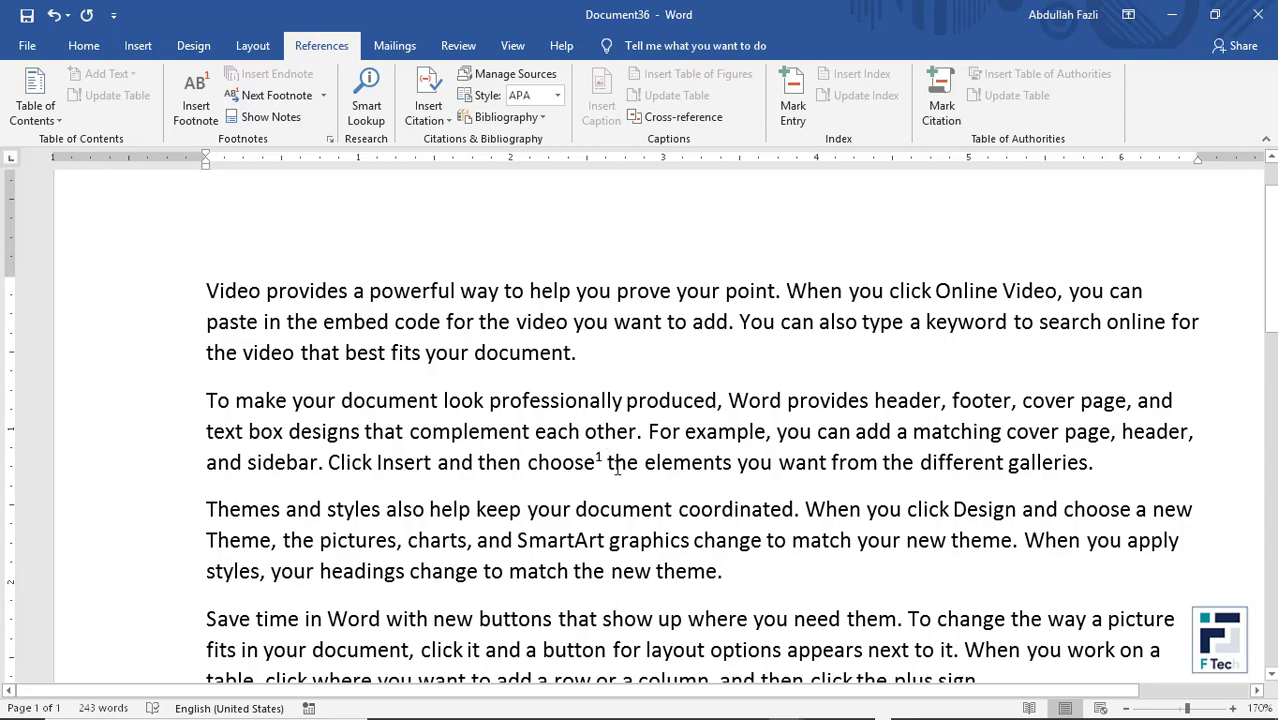
double_click(600, 460)
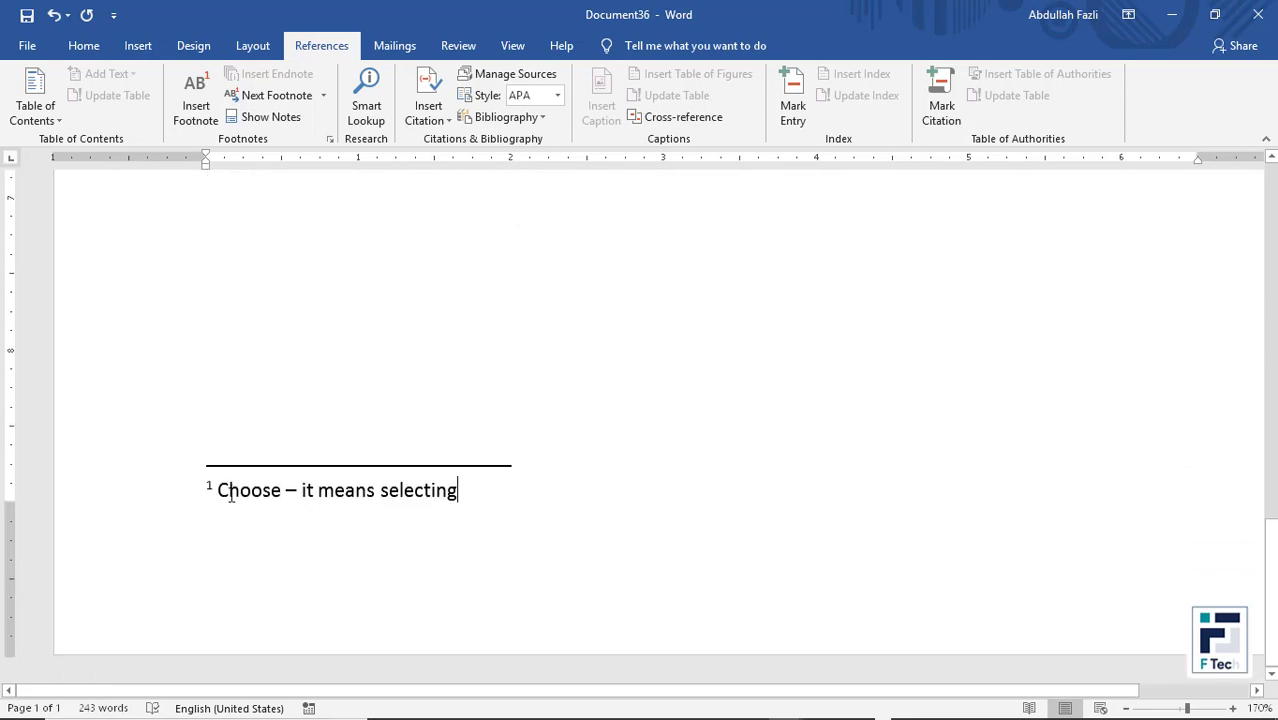
scroll(457, 492, up, 1)
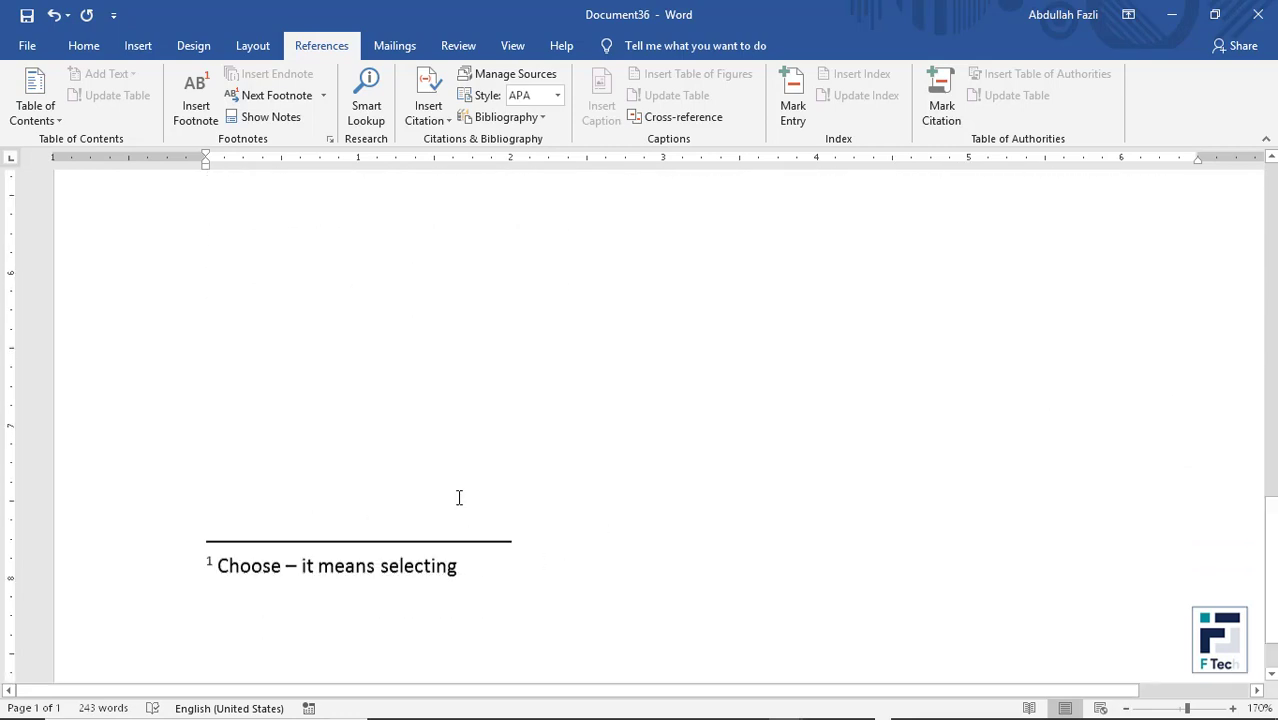
scroll(459, 497, up, 8)
- Insert a footnote after the word "remembers" in the last paragraph, reading "Remember – it means to keep something in mind"
scroll(668, 512, down, 5)
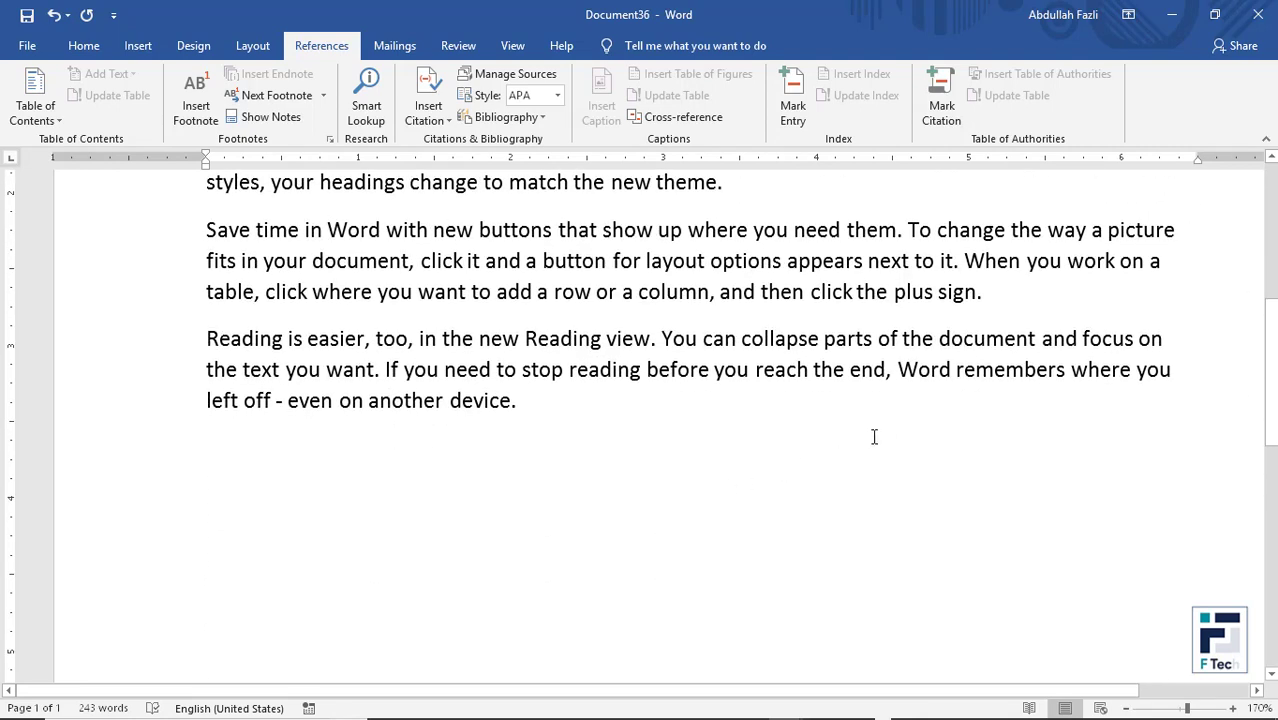
click(1064, 369)
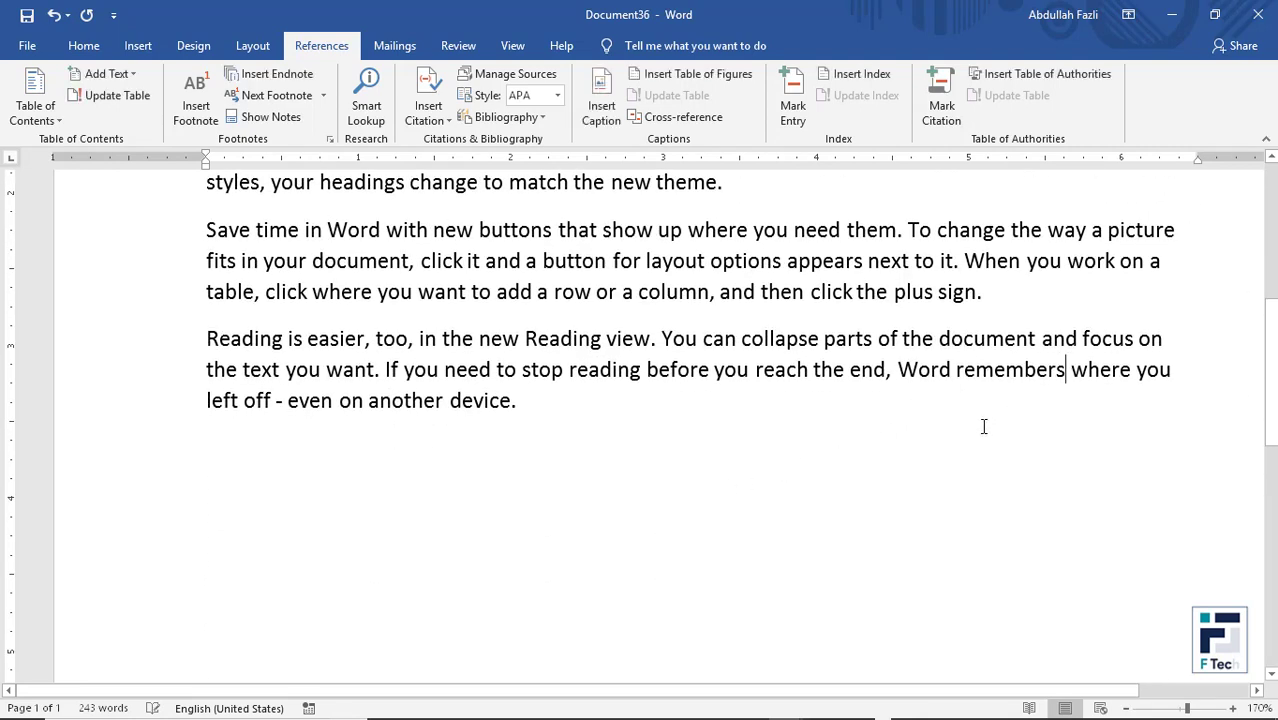
click(195, 110)
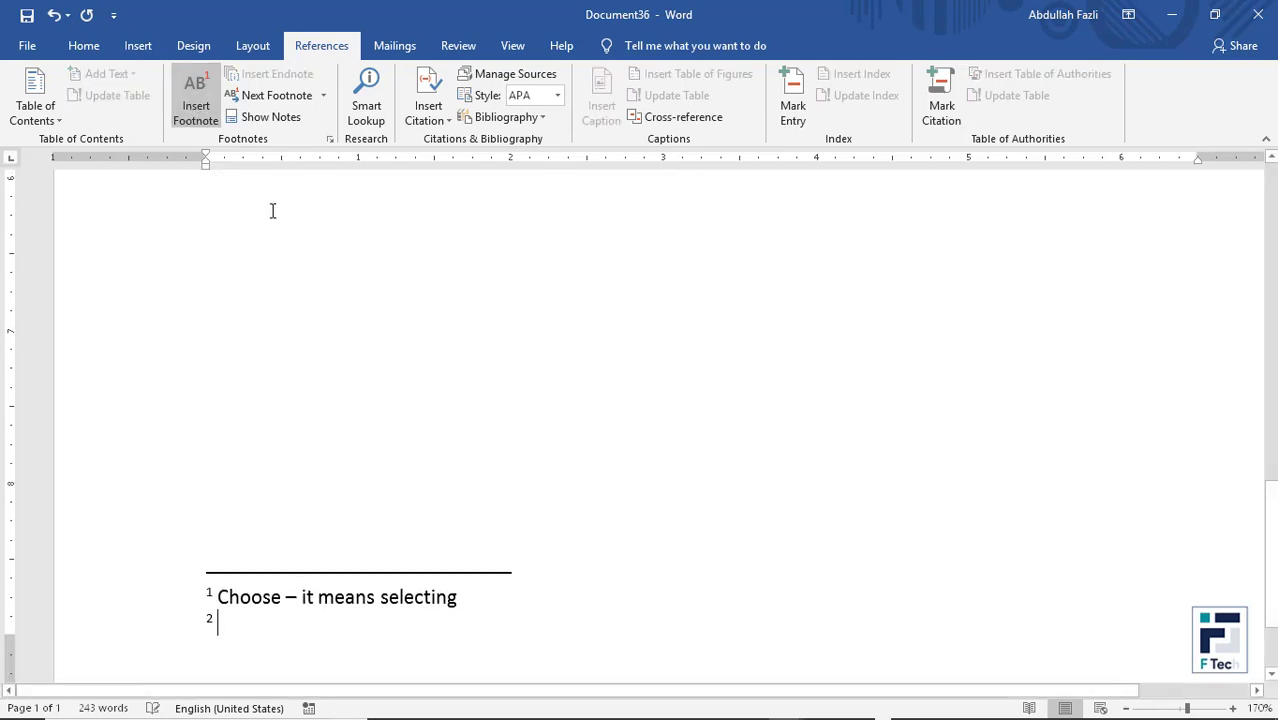
text(Reme)
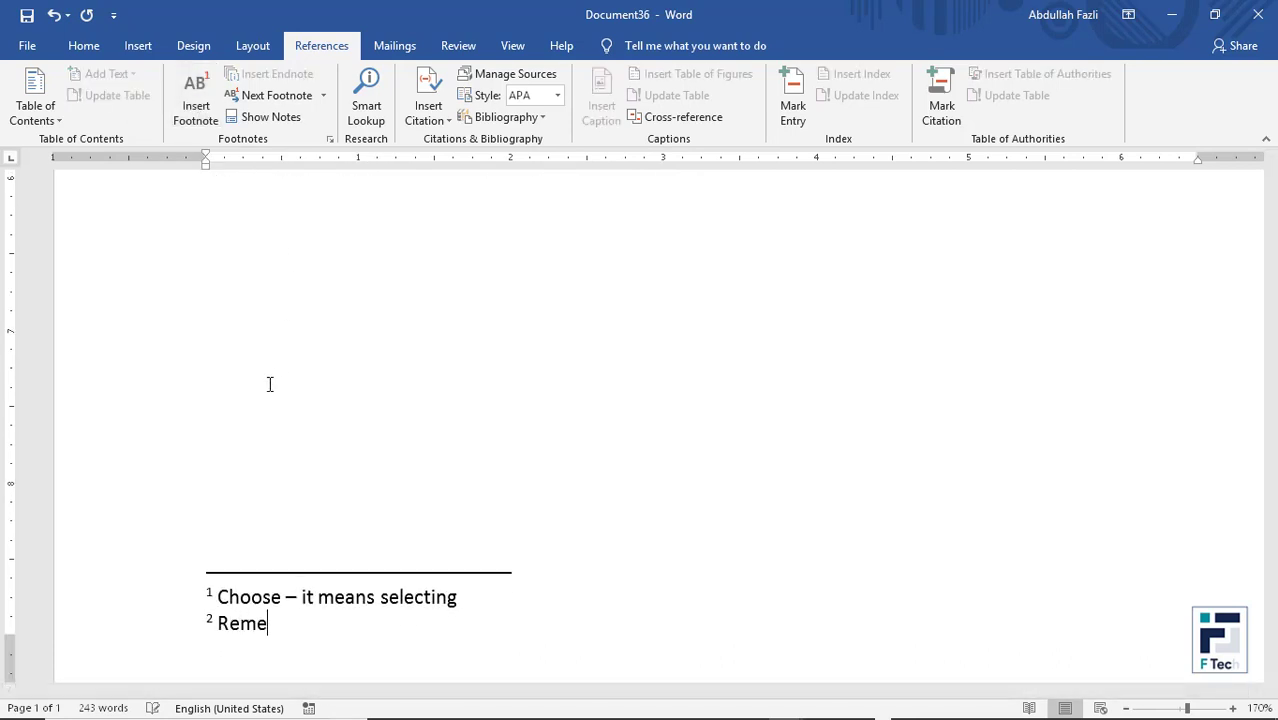
text(mber - )
text(it means)
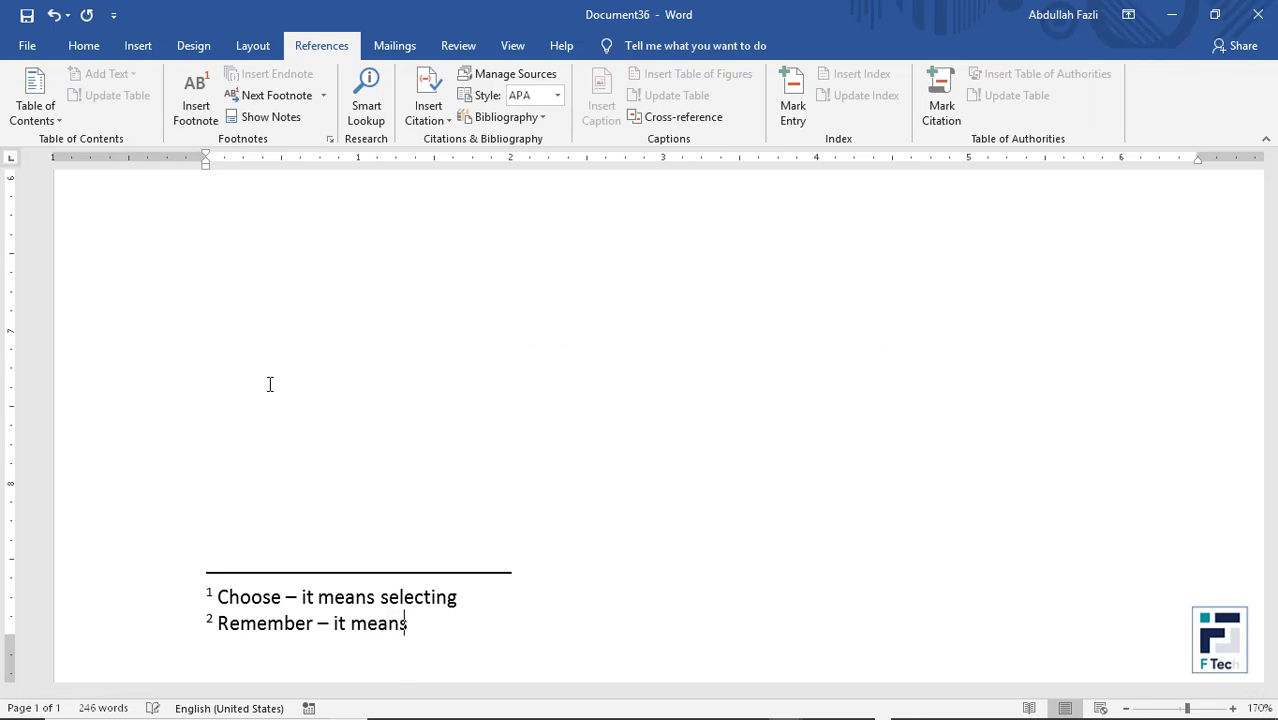
text( to ek)
key(BackSpace)
key(BackSpace)
text(keeop)
key(BackSpace)
key(BackSpace)
text(p something in mind)
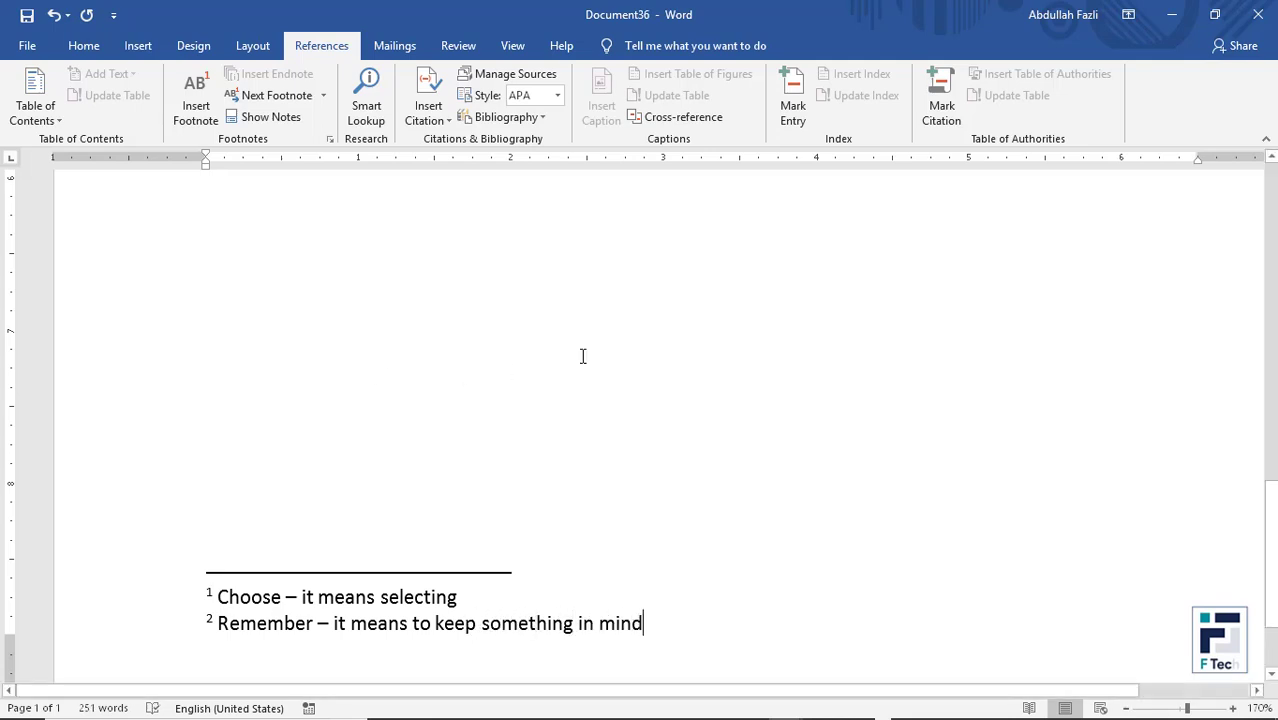
- Compare the two footnote marks in the text with their notes at the page foot, and preview the note attached to "remembers"
scroll(600, 362, up, 5)
scroll(605, 363, up, 5)
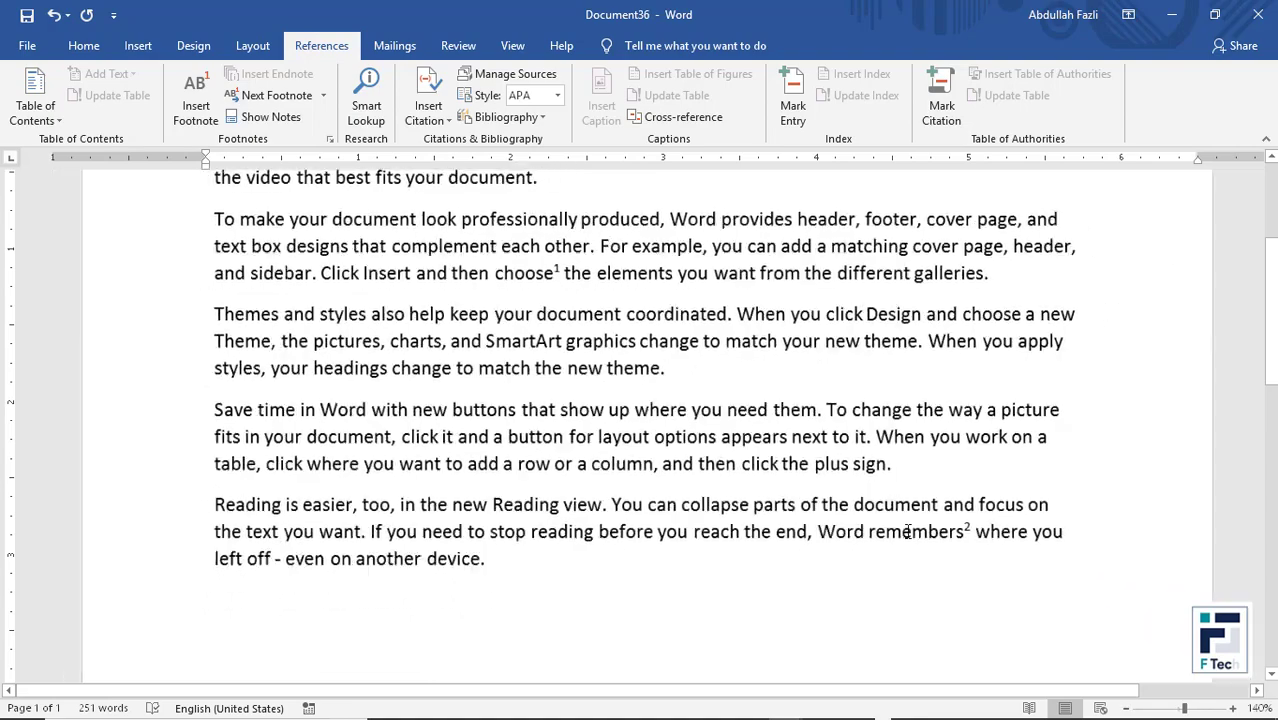
scroll(770, 556, down, 7)
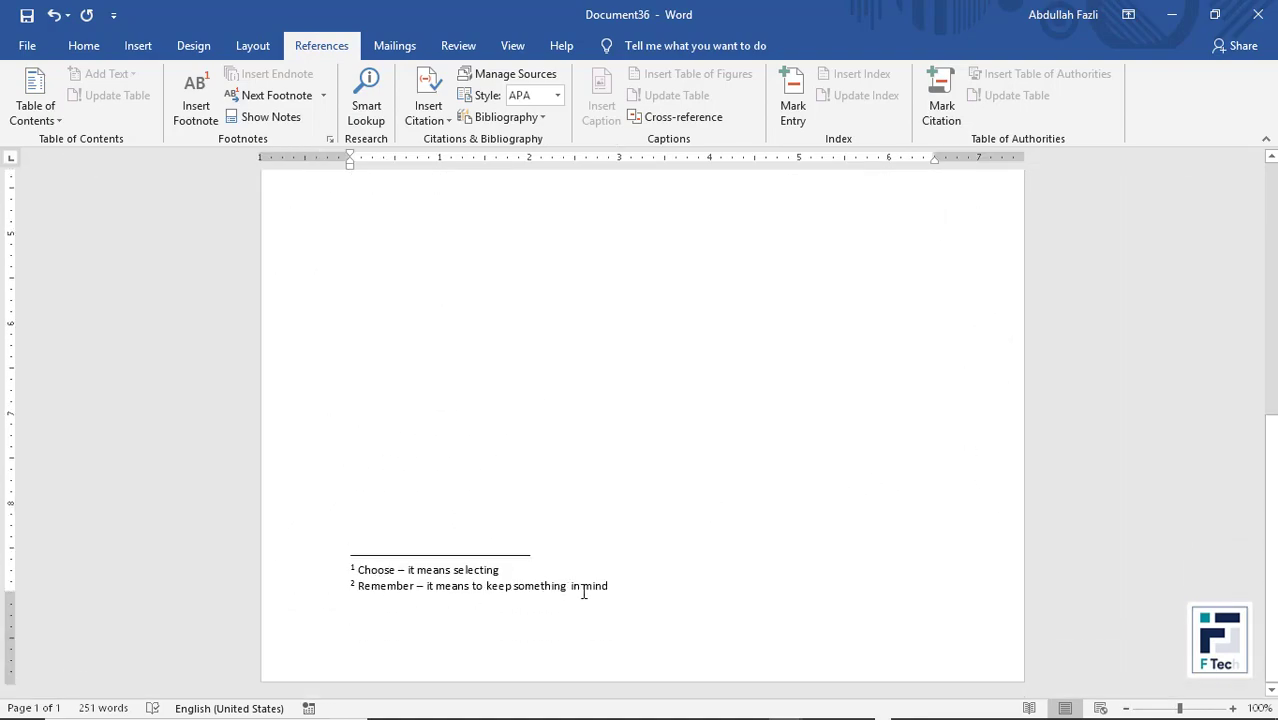
scroll(590, 591, up, 6)
scroll(598, 590, up, 3)
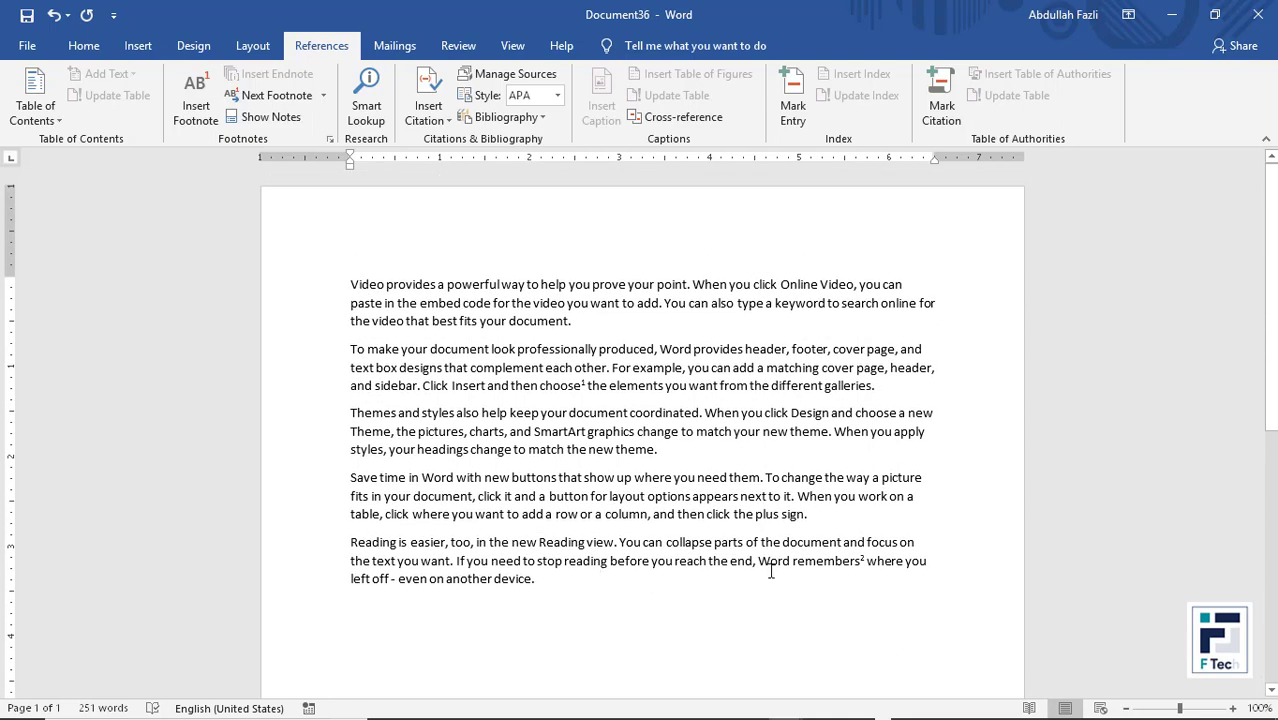
mouse_move(856, 566)
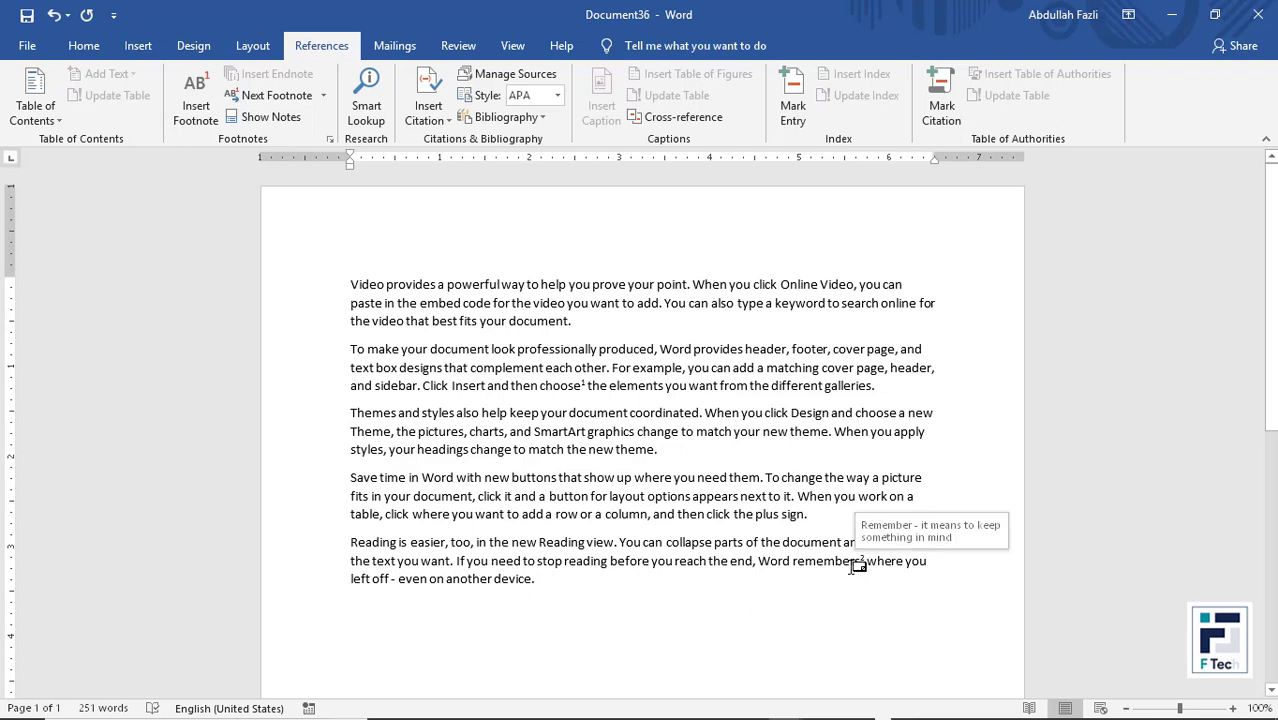
scroll(810, 610, down, 1)
scroll(810, 610, down, 1)
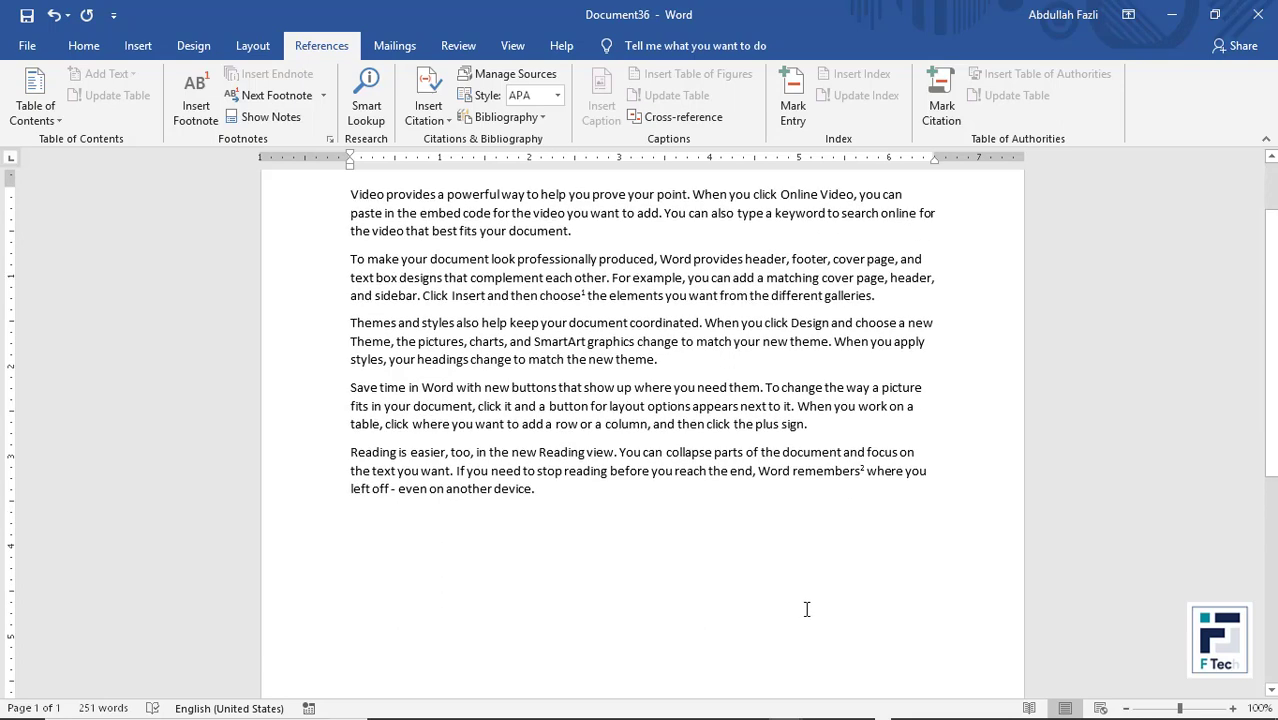
scroll(710, 556, down, 5)
scroll(599, 528, up, 4)
- Add a page break below the last paragraph and fill the new page with sample paragraphs using =rand()
click(597, 528)
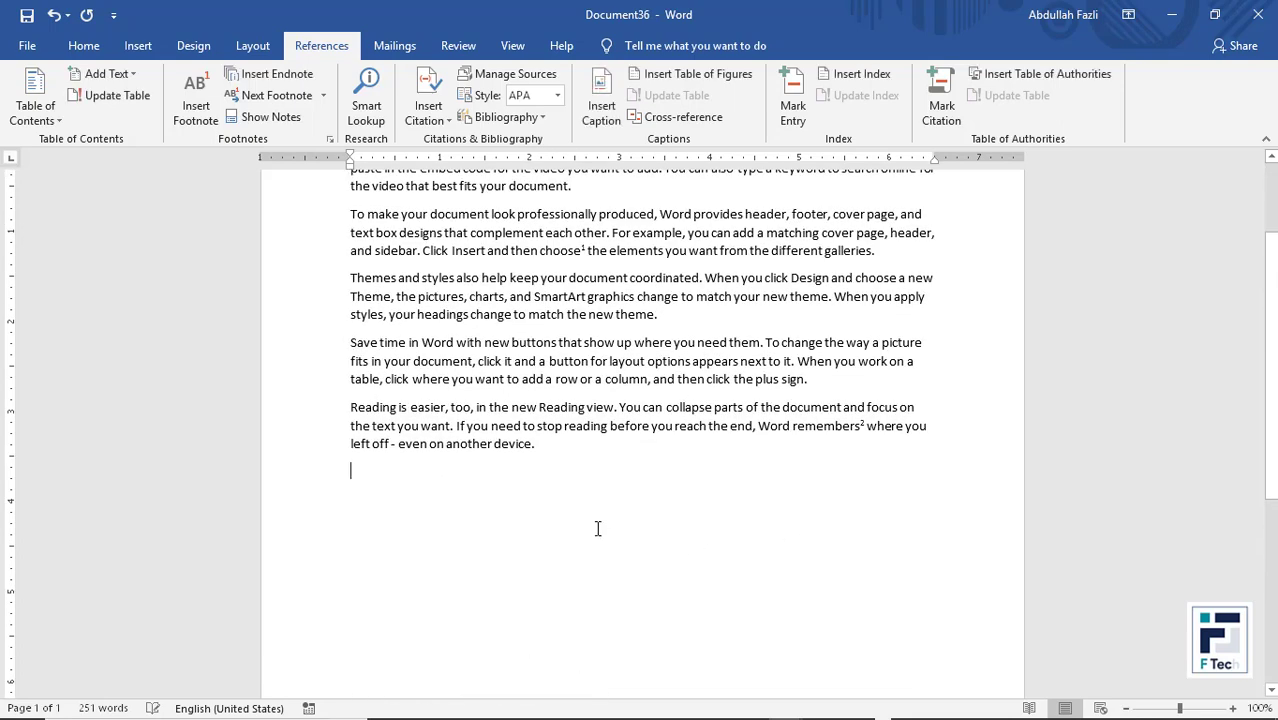
key(ctrl+Return)
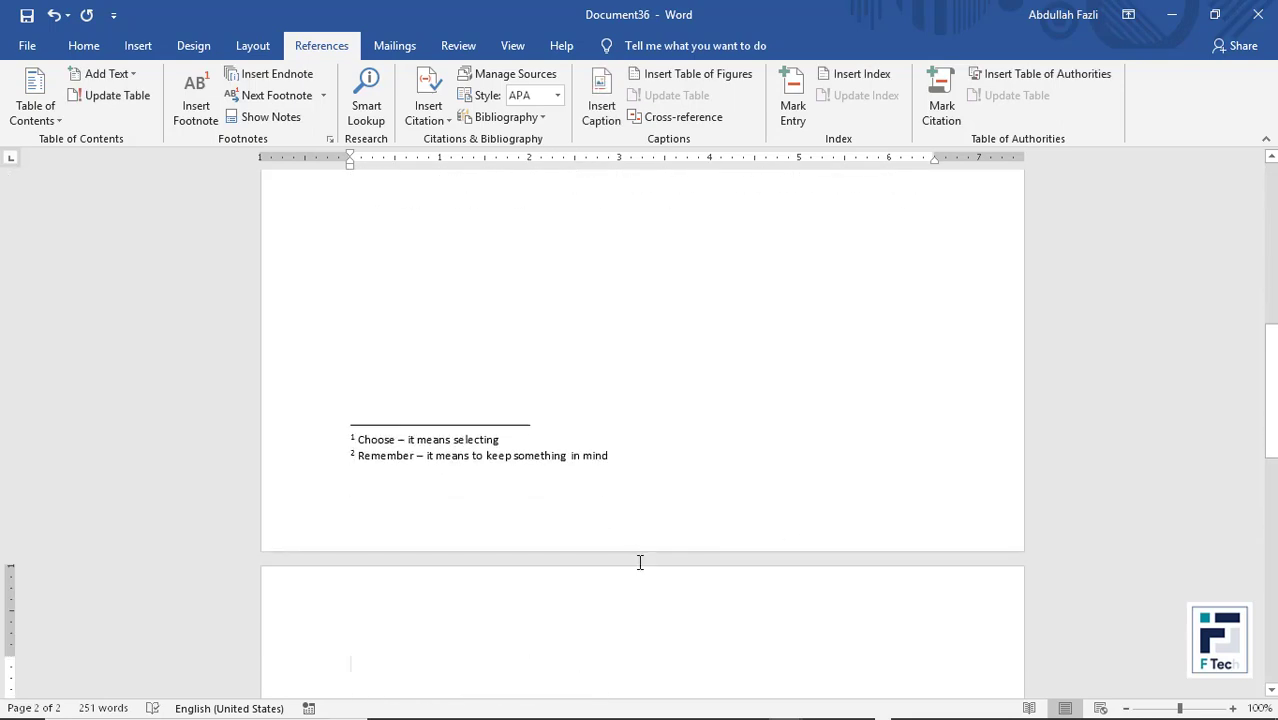
scroll(640, 562, down, 3)
text(=rand()
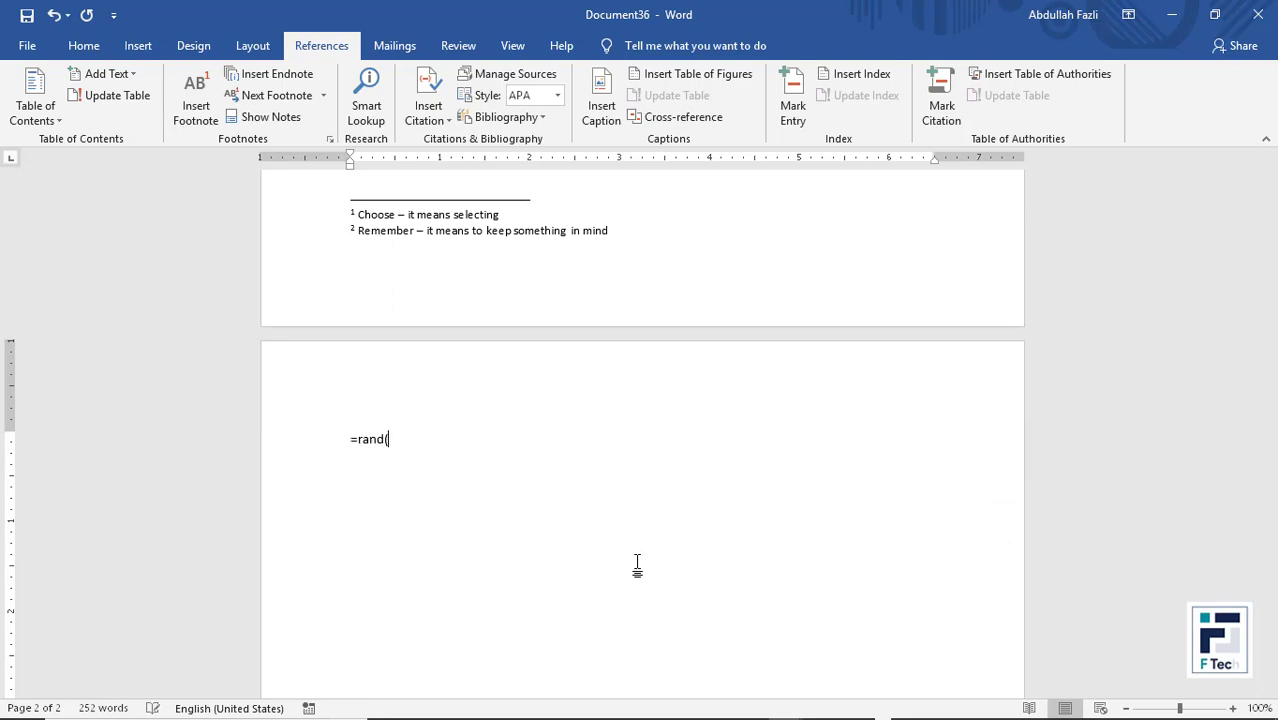
text())
key(Return)
scroll(634, 563, down, 3)
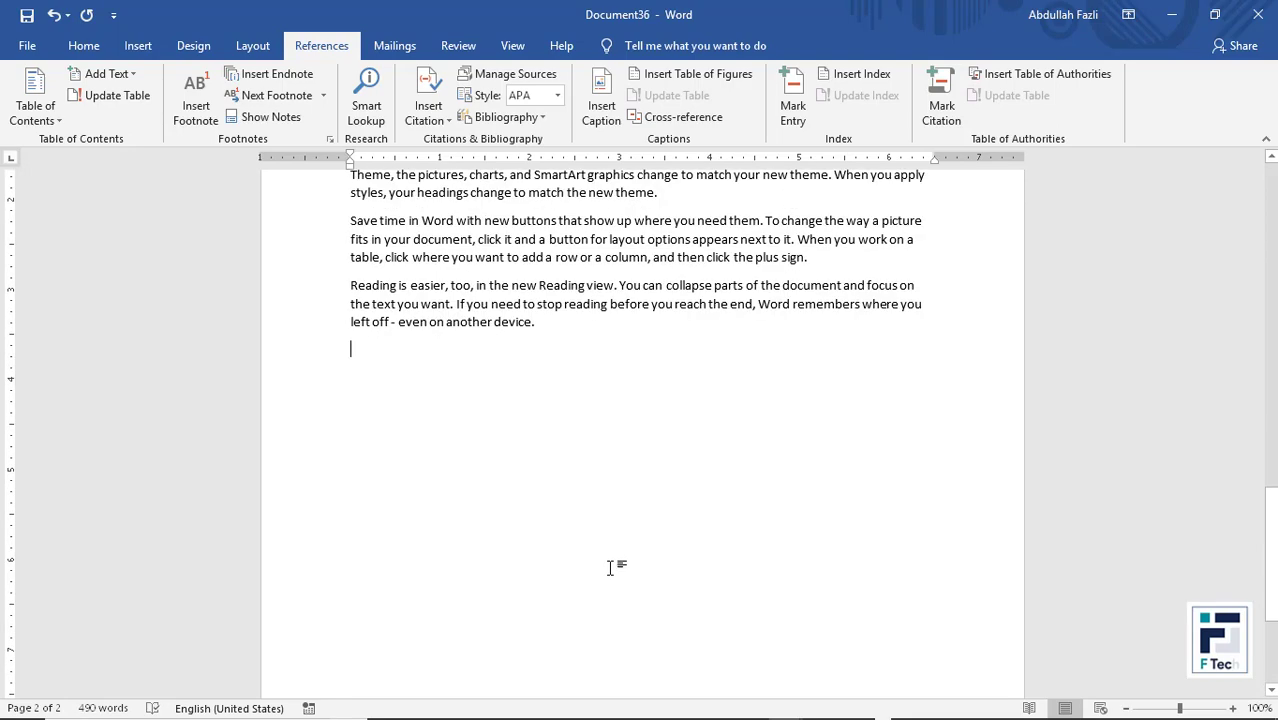
- Review the first page's marked words and footnotes together with the start of the sample text on the second page
scroll(605, 569, up, 10)
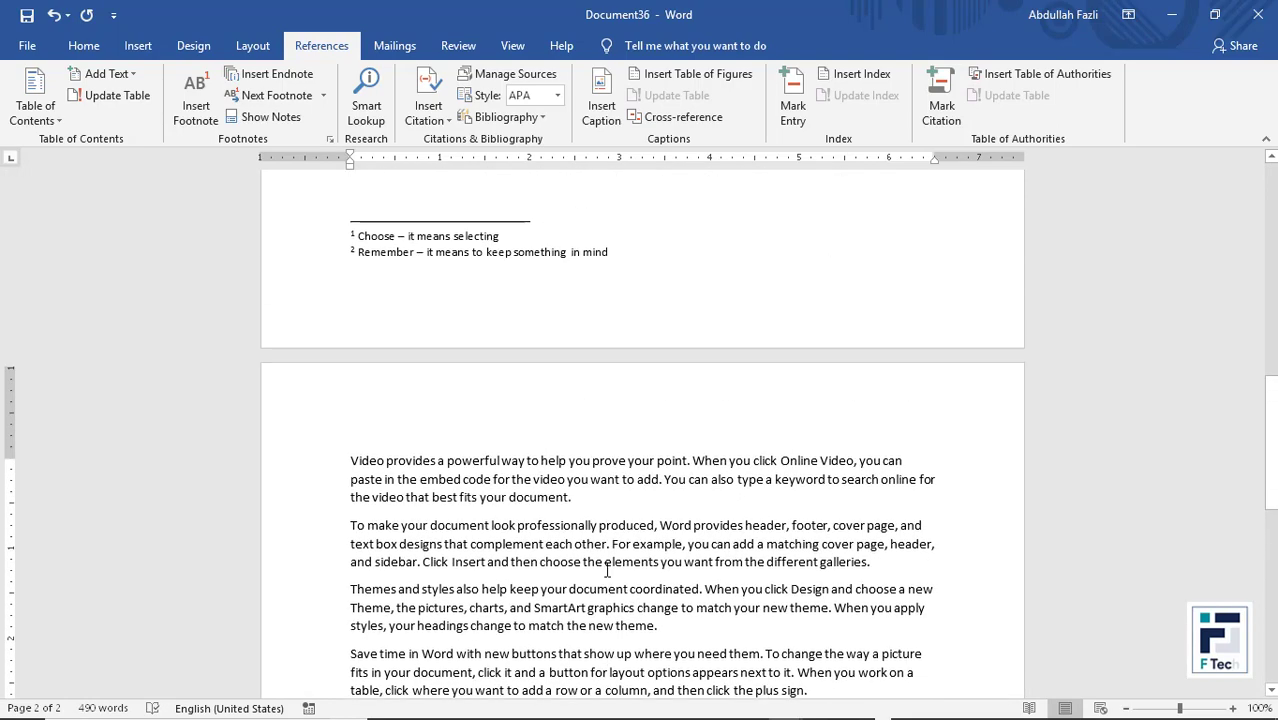
scroll(485, 515, up, 3)
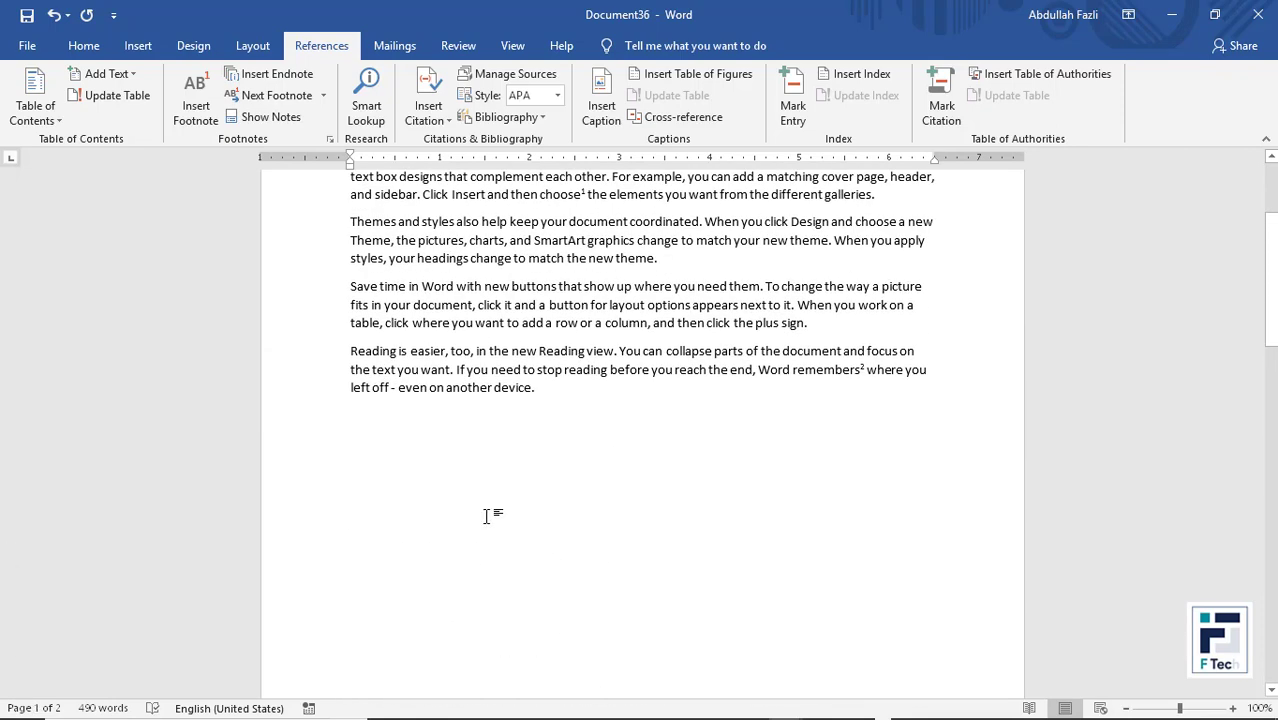
scroll(471, 417, down, 3)
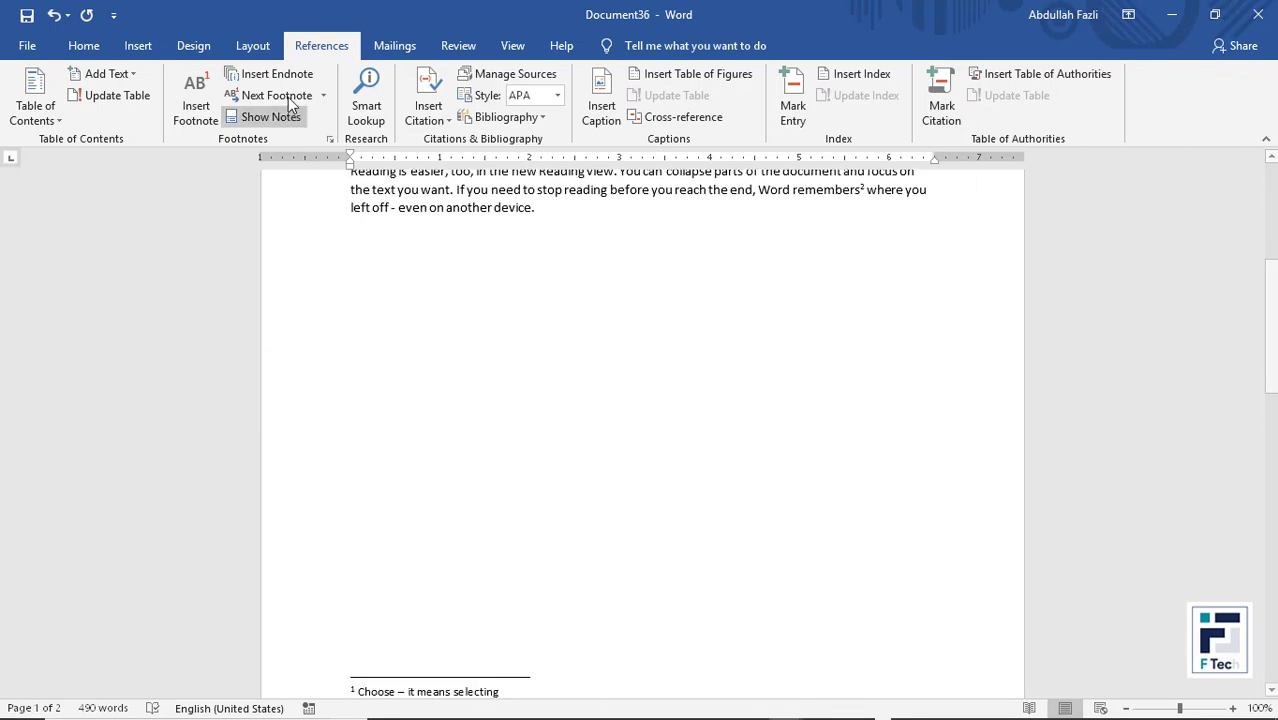
scroll(577, 310, up, 3)
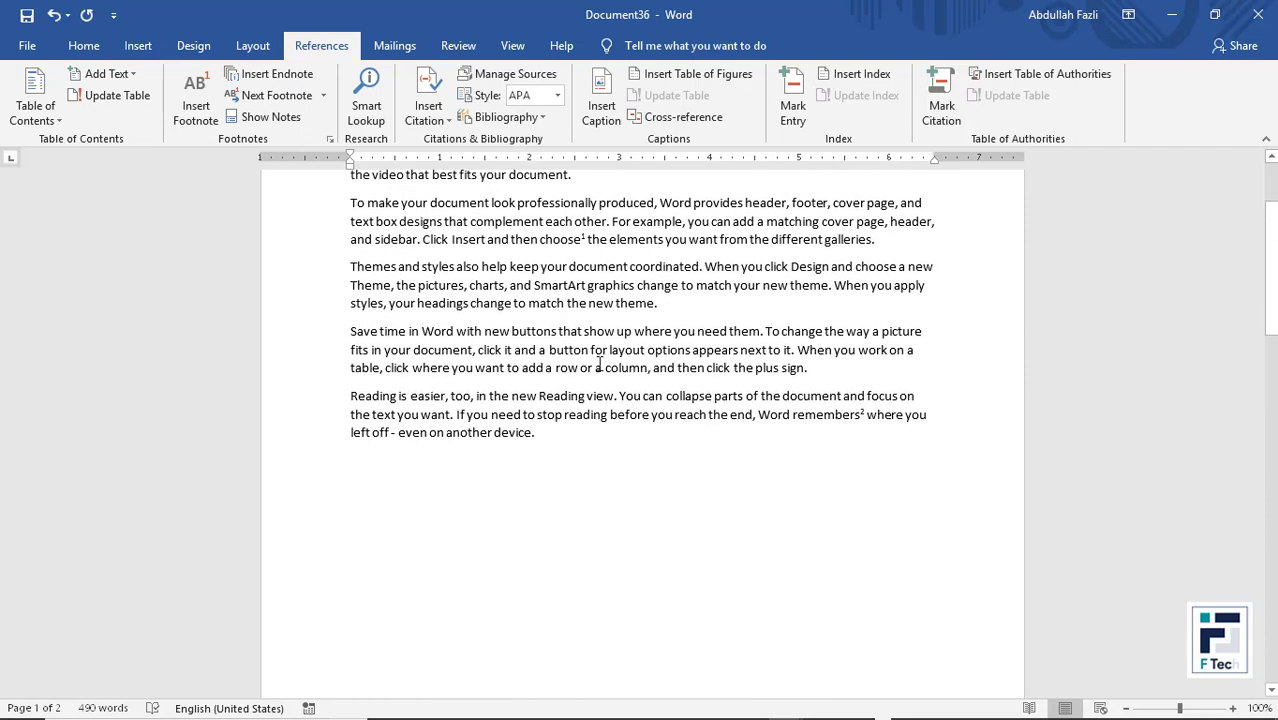
scroll(590, 462, down, 8)
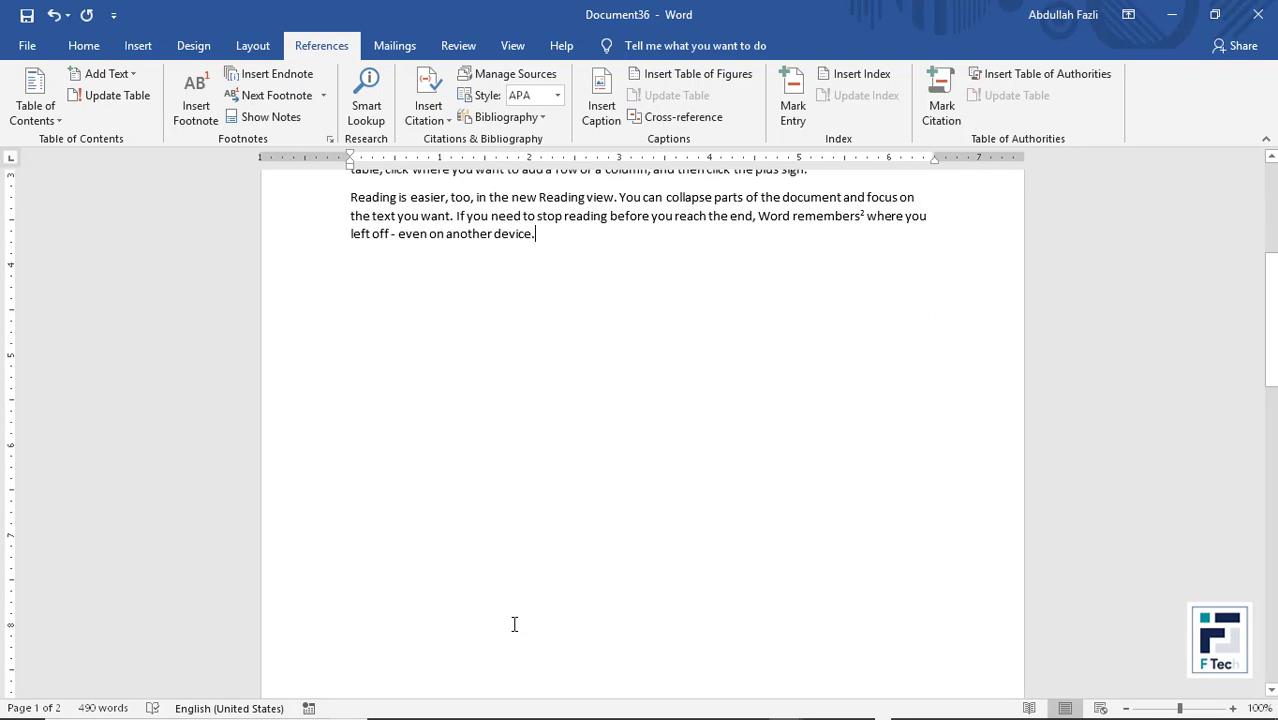
scroll(426, 655, down, 1)
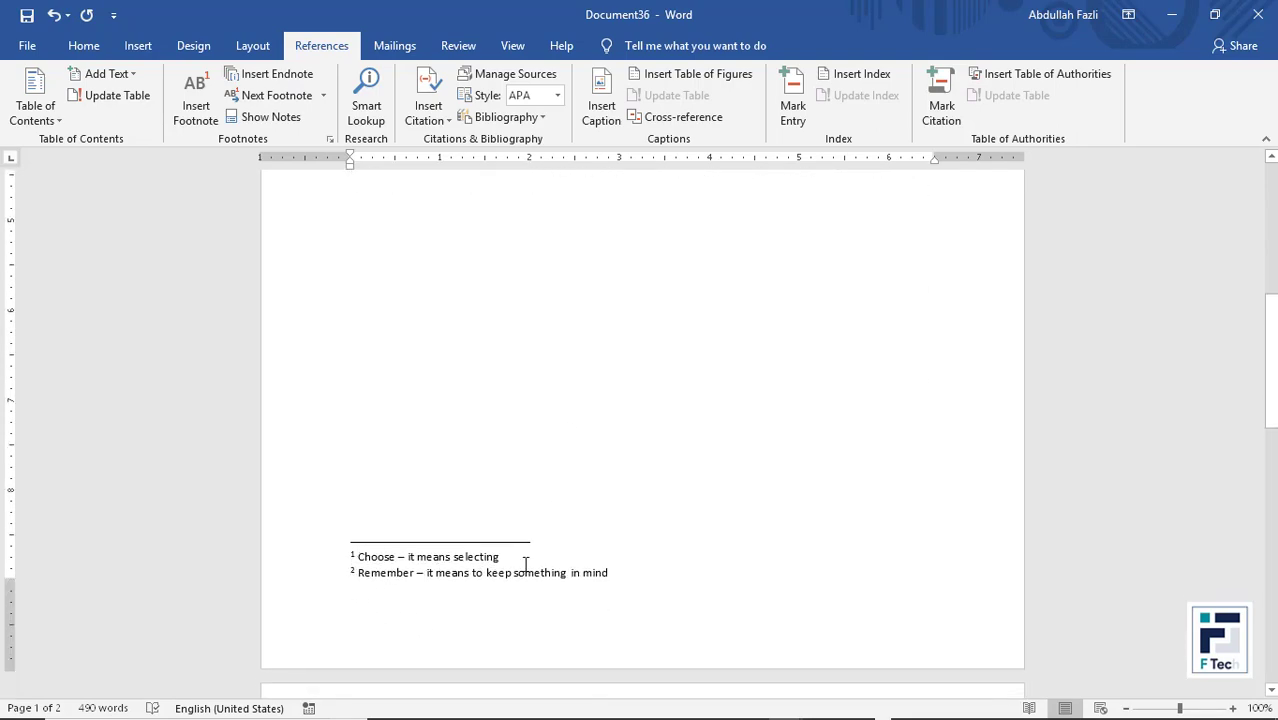
scroll(540, 550, up, 7)
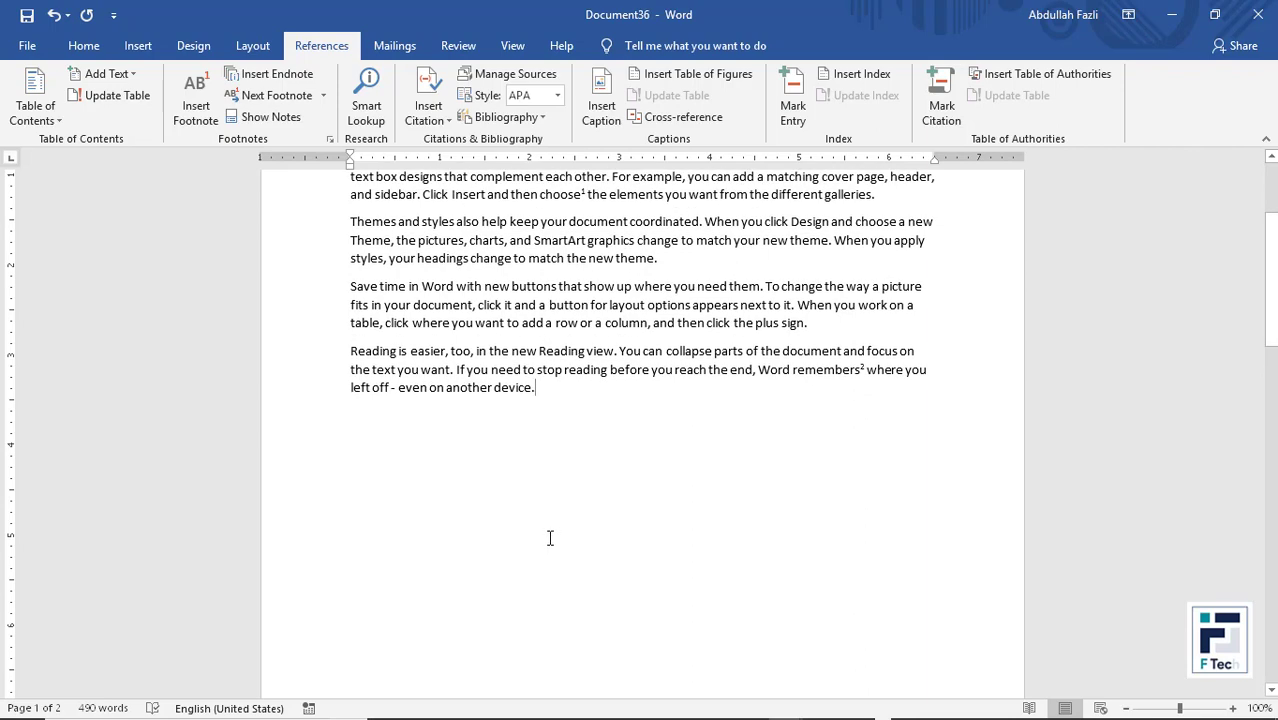
scroll(550, 538, up, 2)
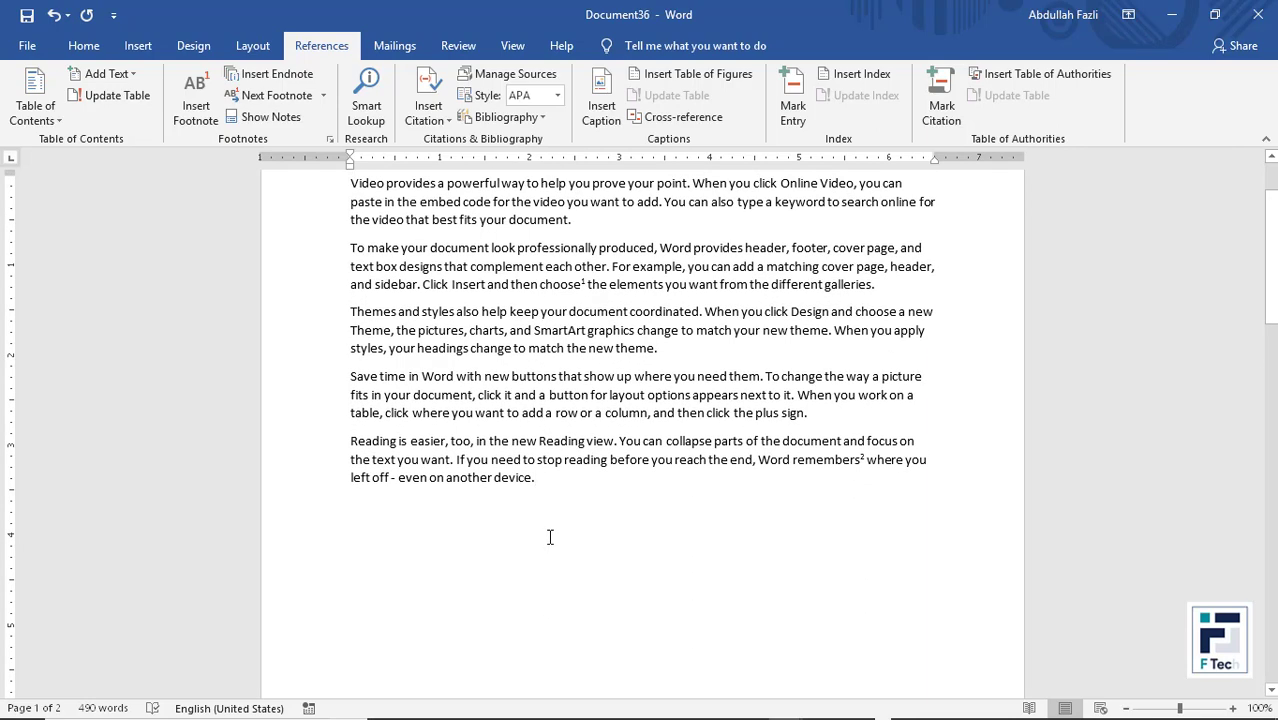
- Insert an endnote for the "Save time in Word" paragraph on the first page, reading "We have taken this paragraph from …. book"
drag(808, 416, 350, 378)
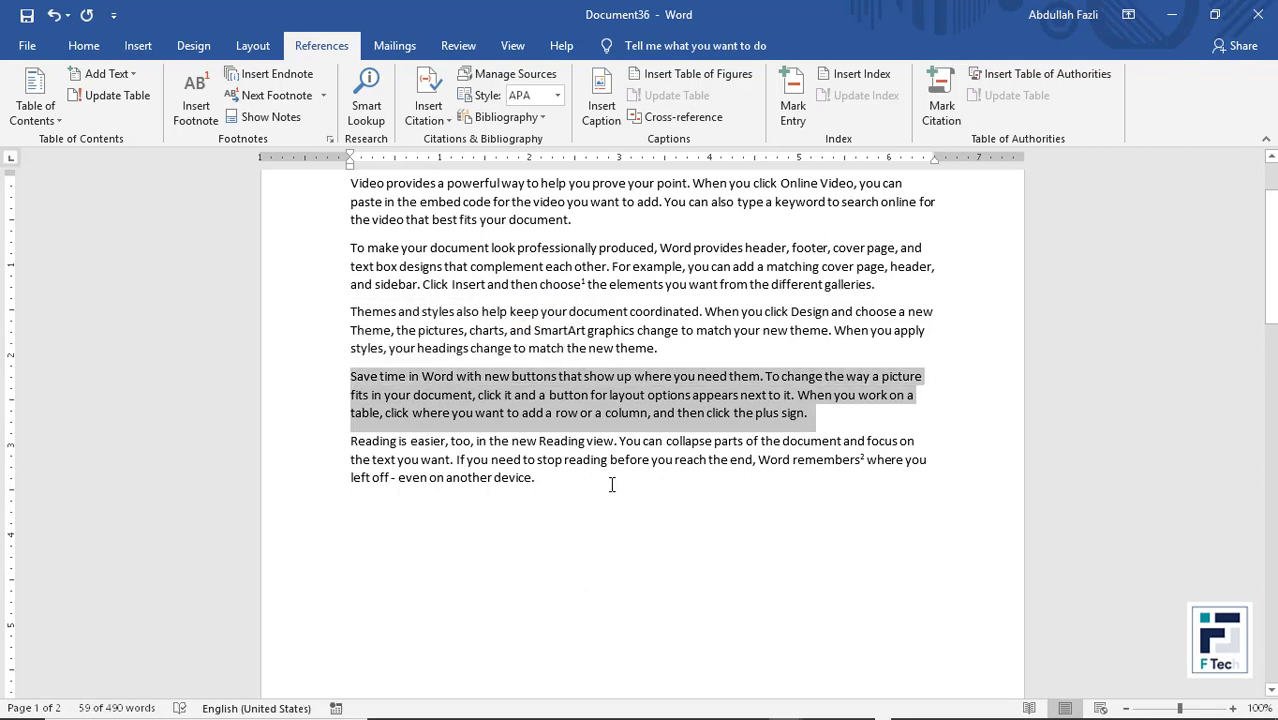
click(286, 76)
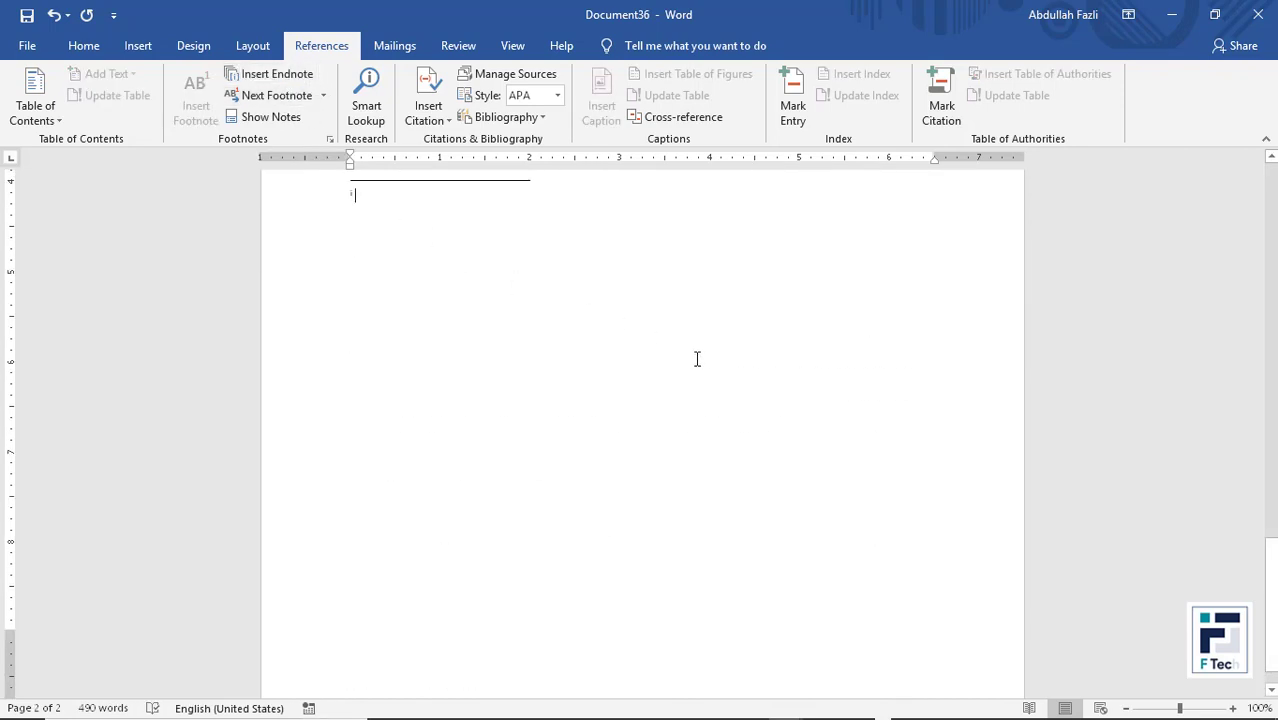
scroll(650, 390, up, 4)
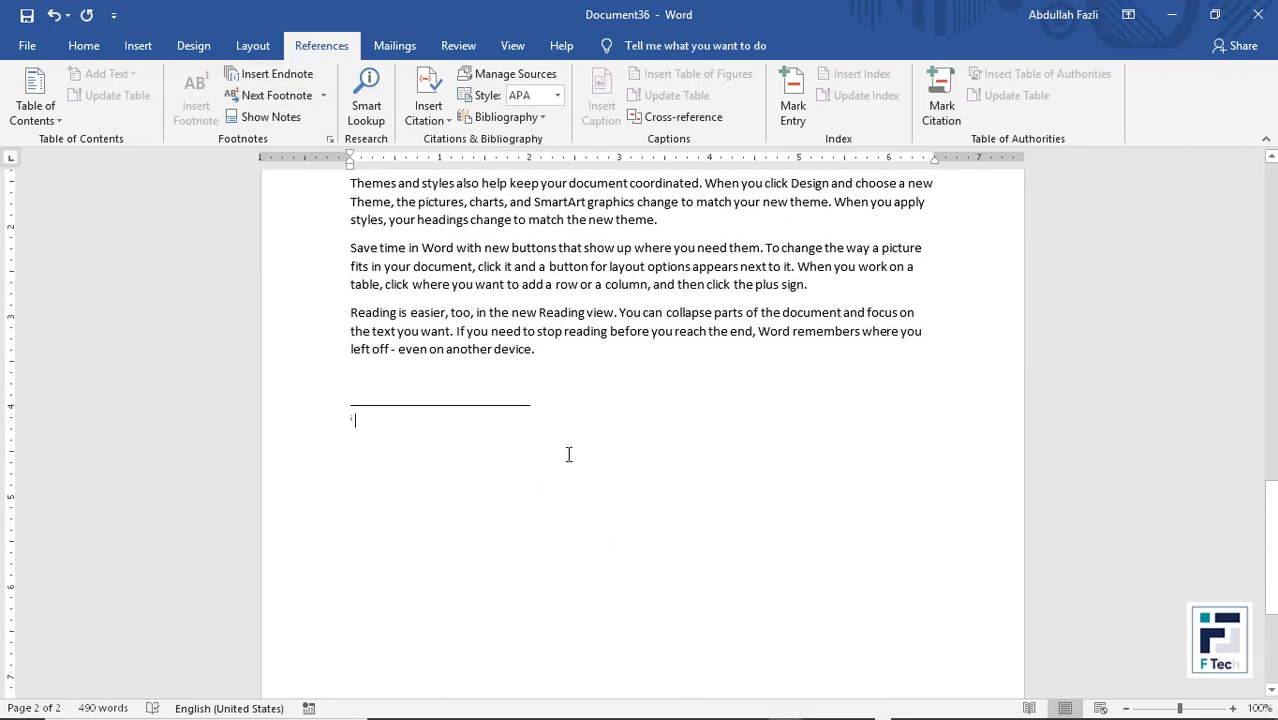
text(We ha)
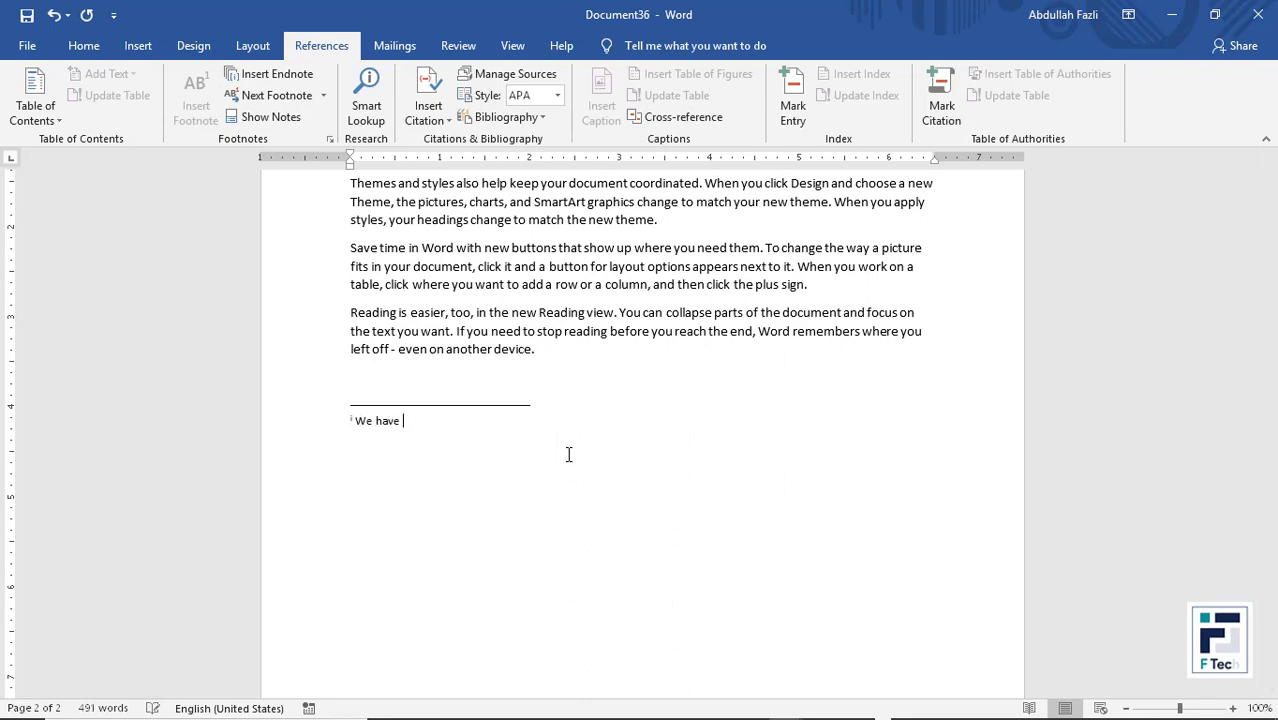
text(ve)
scroll(568, 454, up, 9)
text(tak)
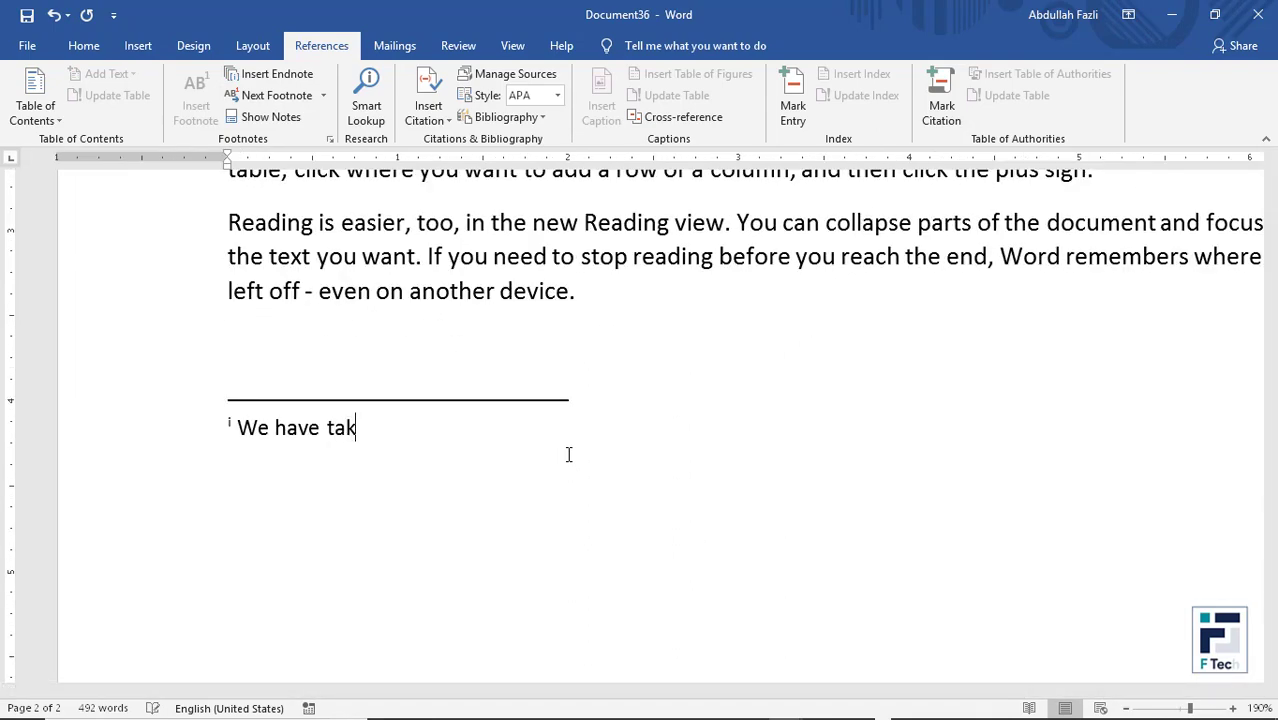
text(en this )
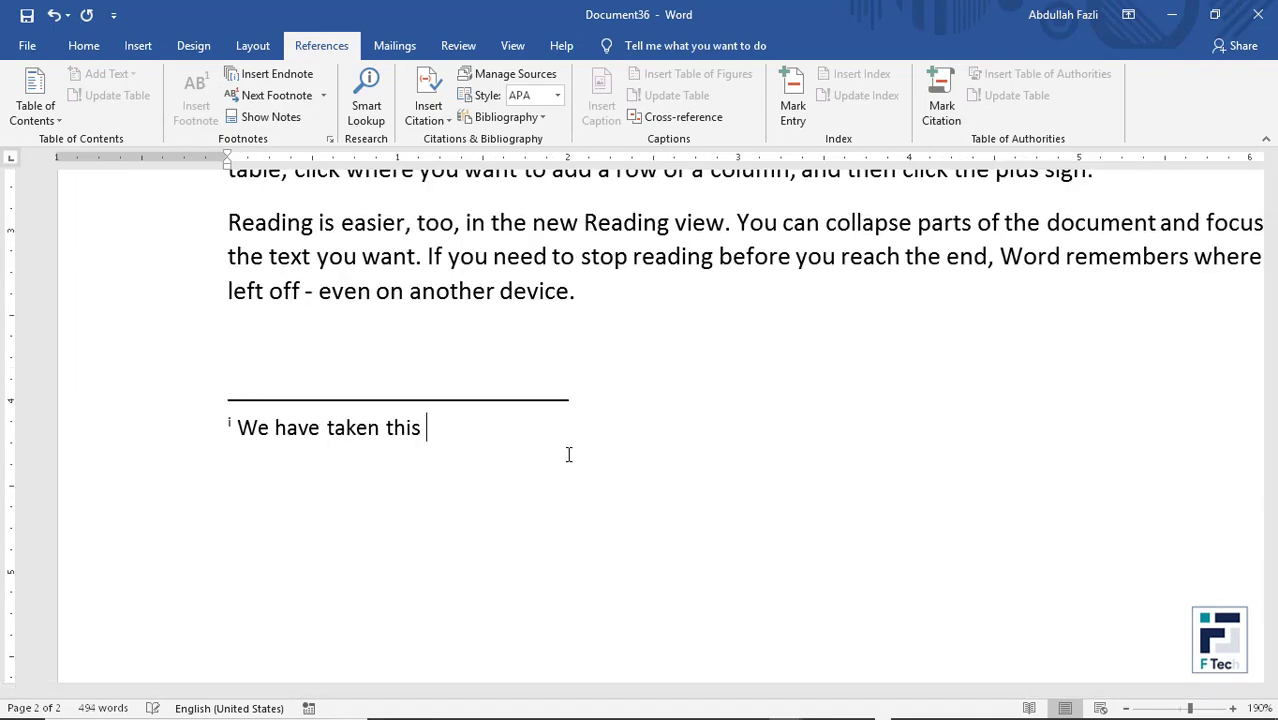
text(paragraph )
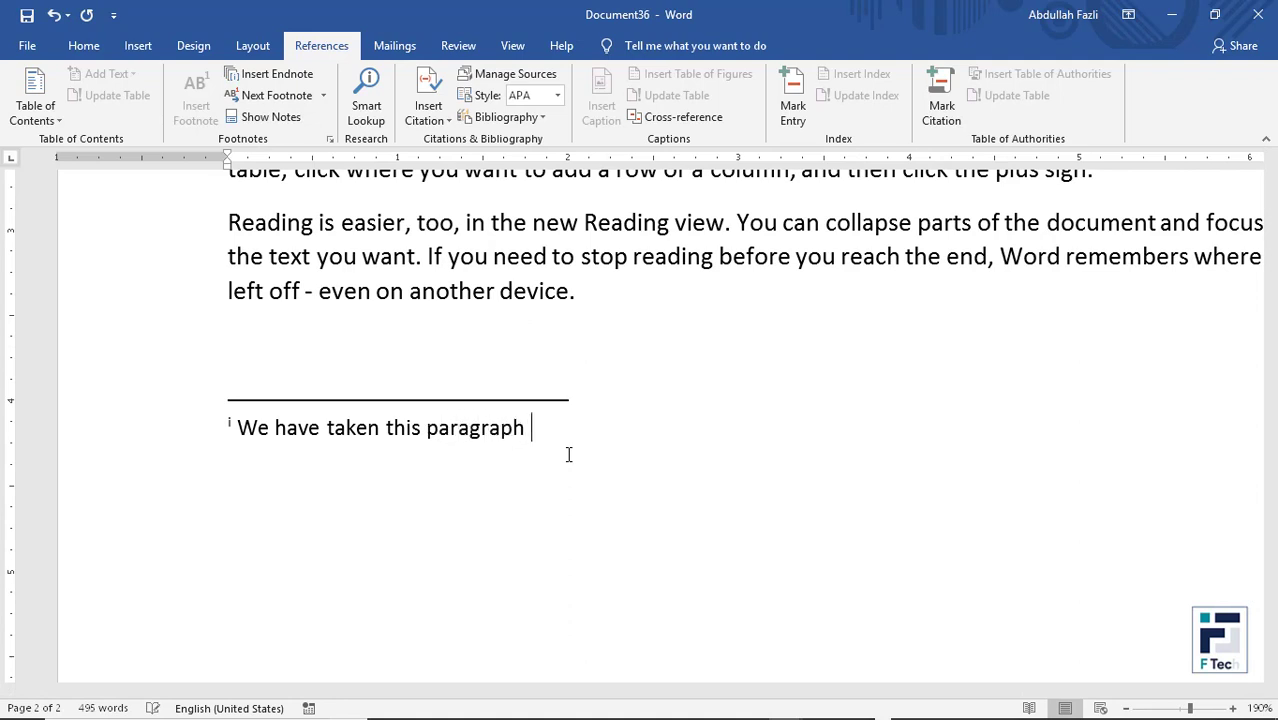
text(from .... ba)
key(BackSpace)
text(ook)
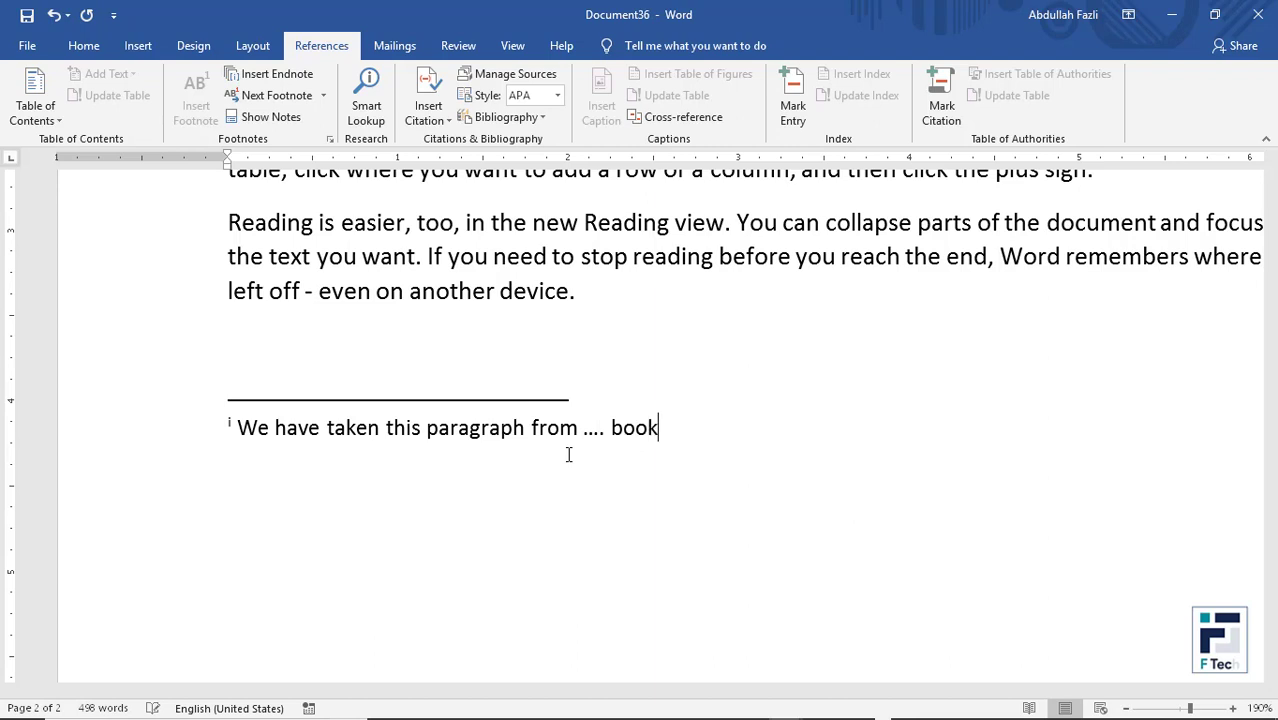
- Complete the endnote text by adding "page no 23" after the word "Book"
text( page no 23)
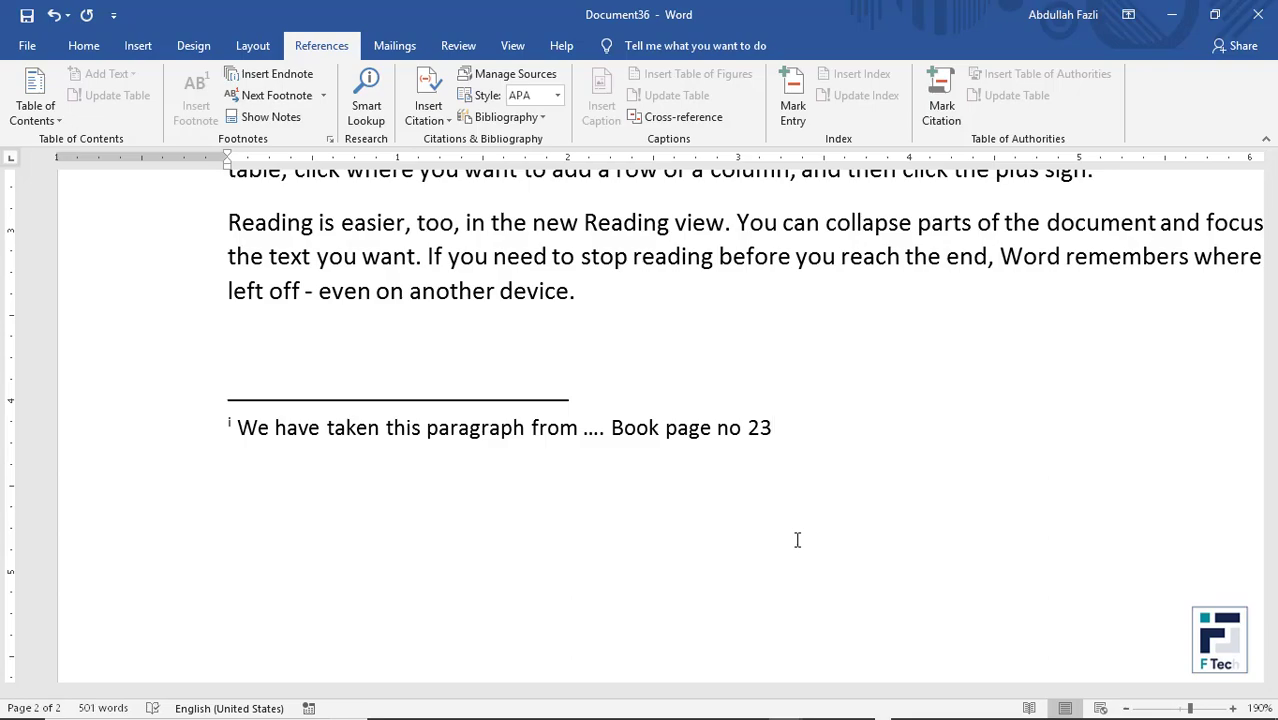
- Examine the endnote mark after the "Save time in Word" paragraph on the first page and compare it with its note at the document's end
scroll(1107, 470, up, 10)
scroll(1107, 470, down, 5)
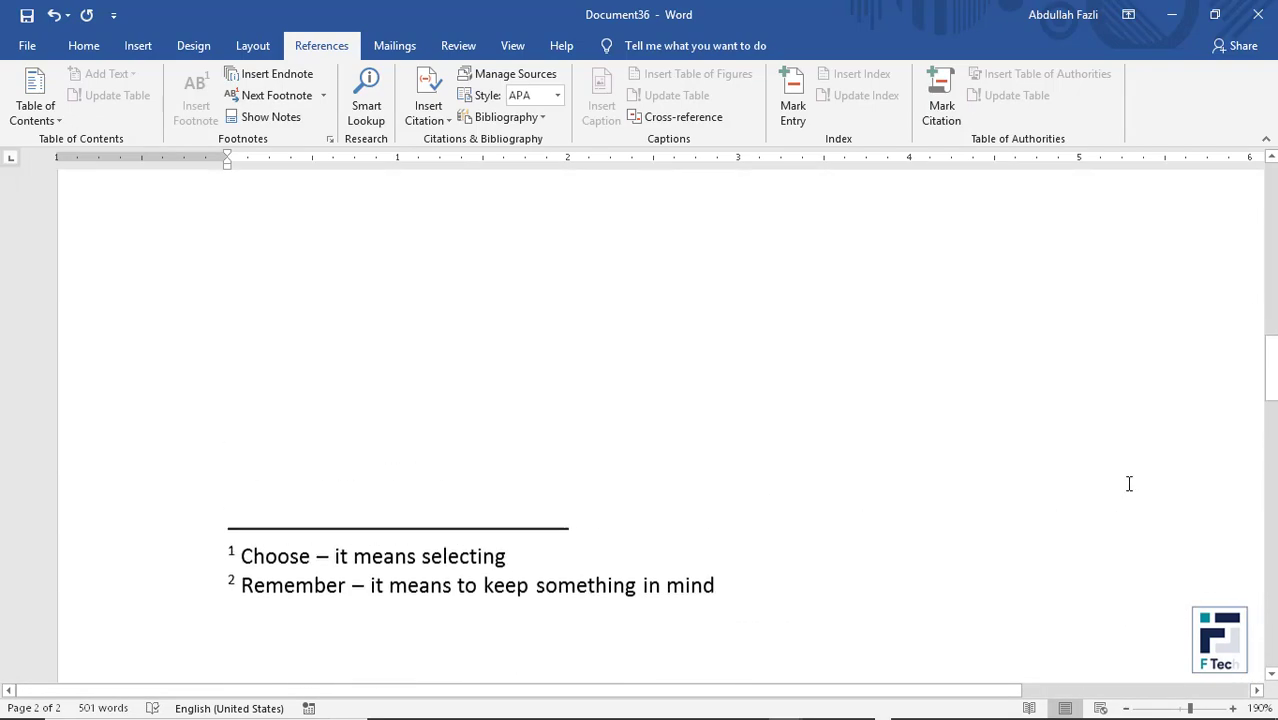
scroll(1129, 484, down, 7)
scroll(1130, 485, up, 10)
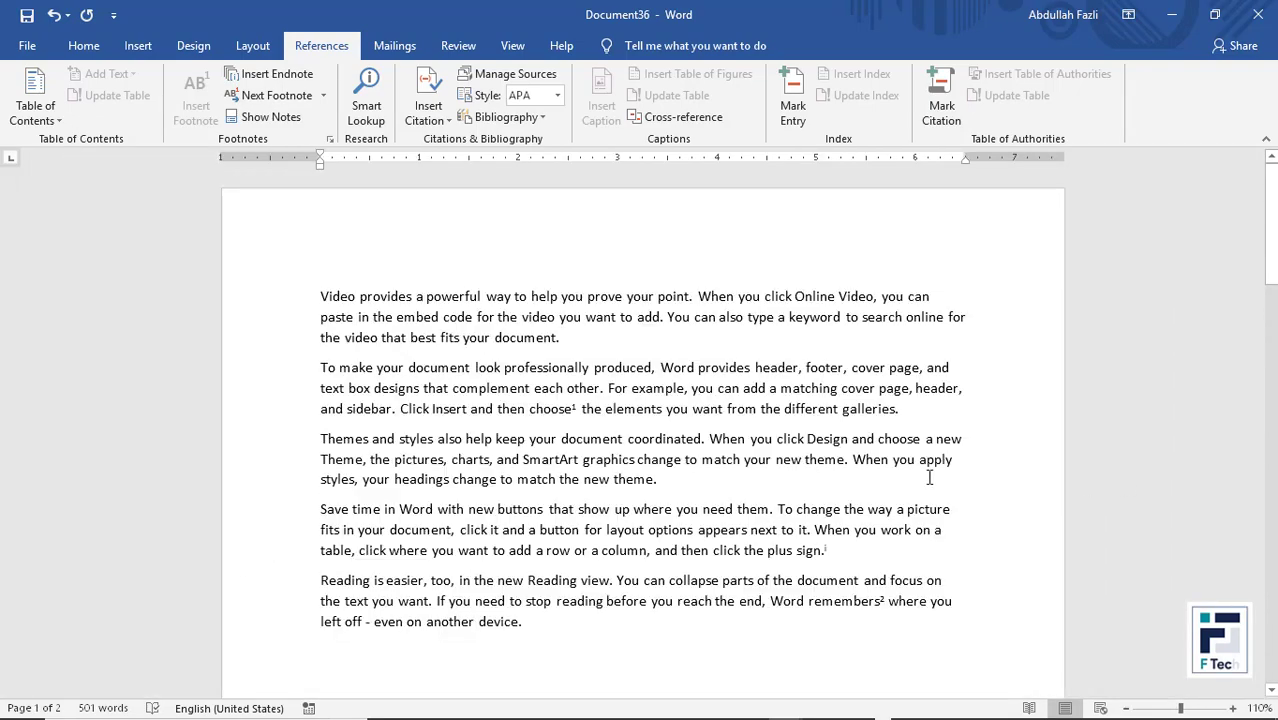
scroll(918, 484, down, 4)
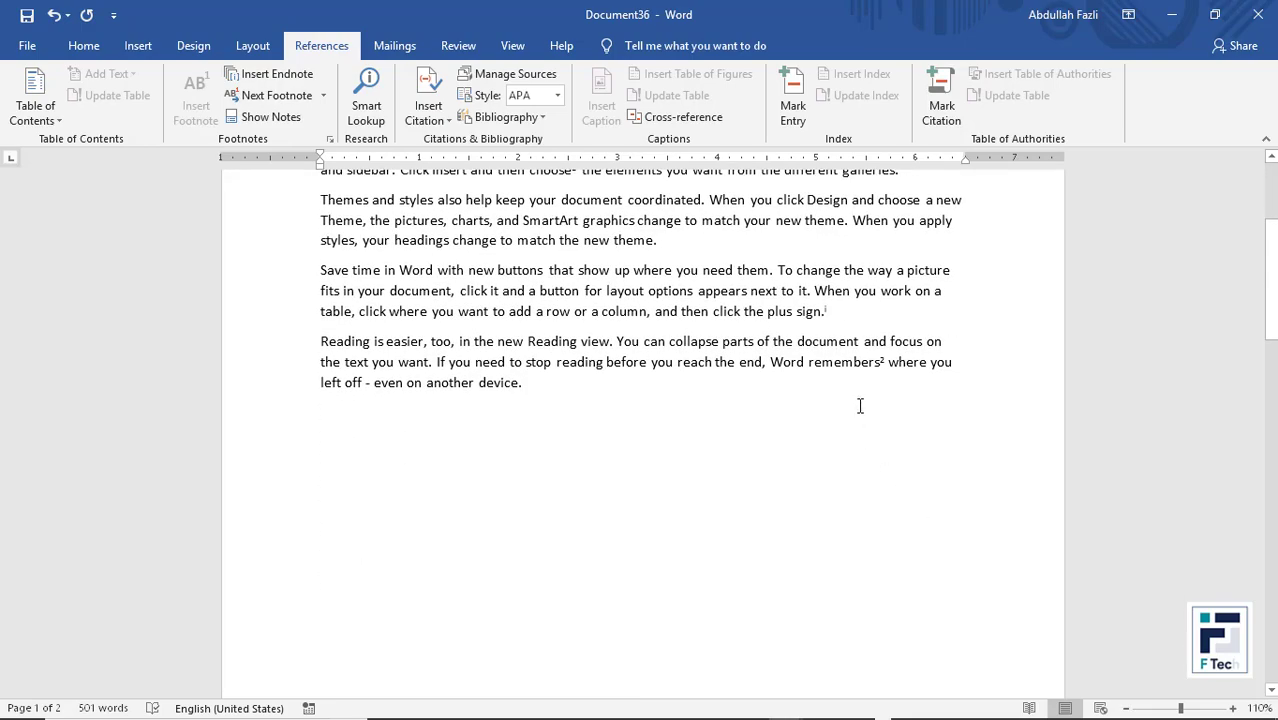
scroll(856, 405, up, 2)
scroll(858, 456, up, 8)
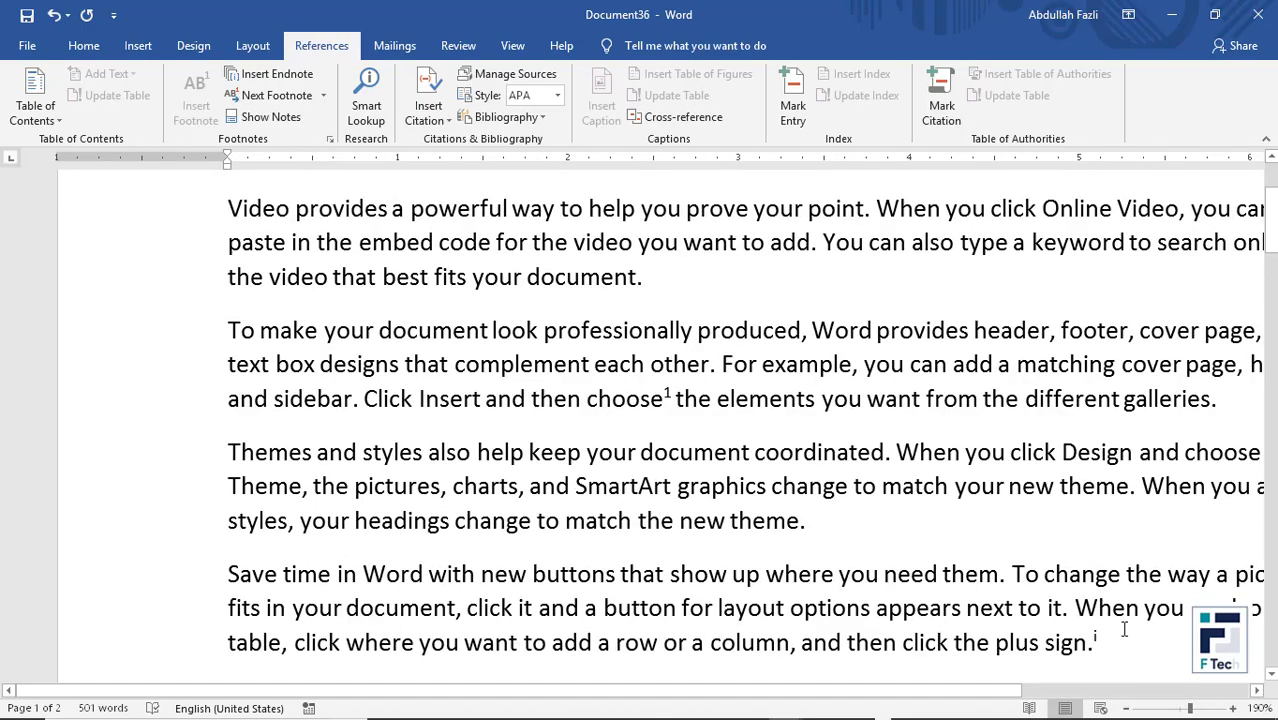
scroll(1060, 645, down, 5)
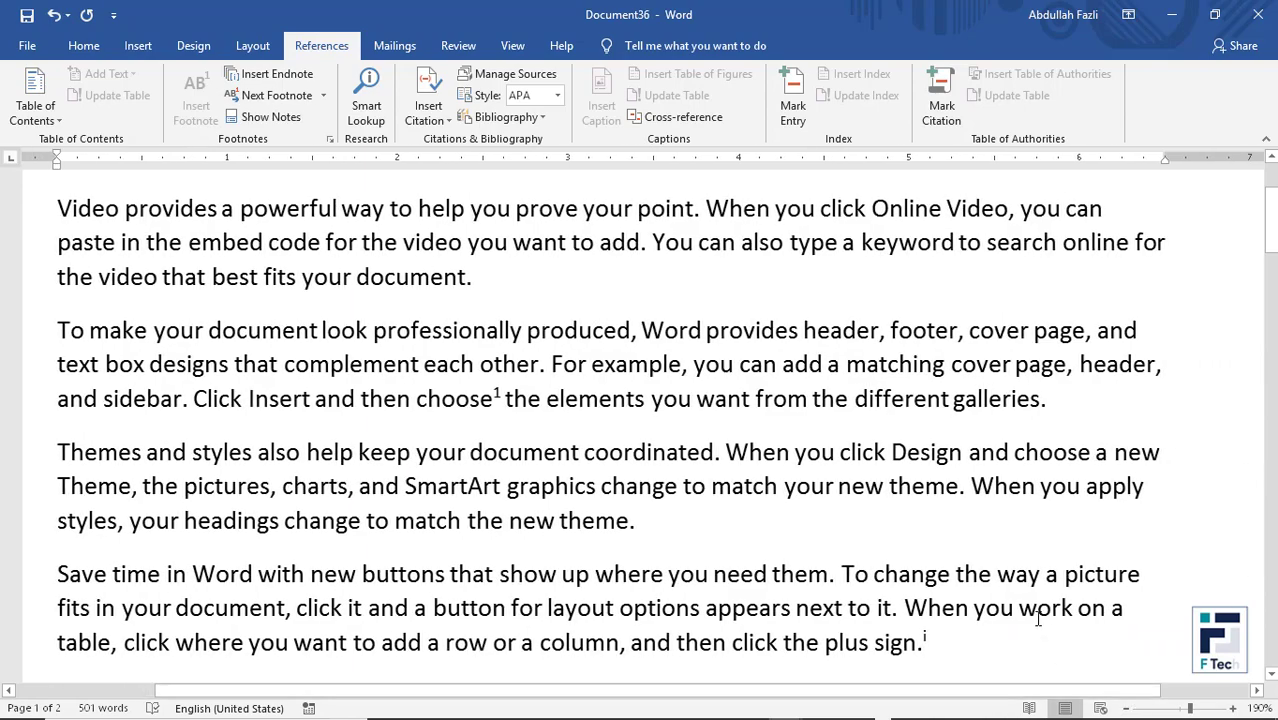
scroll(1120, 612, up, 11)
scroll(1110, 598, down, 5)
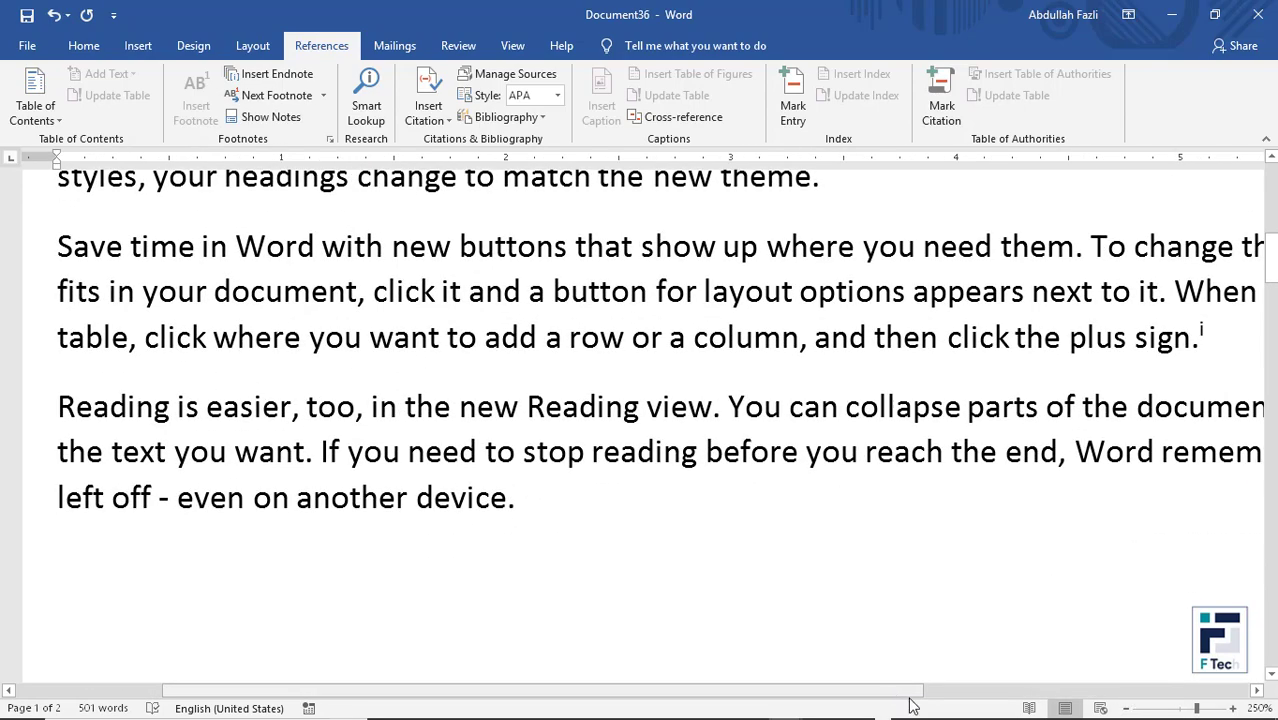
drag(907, 690, 1173, 690)
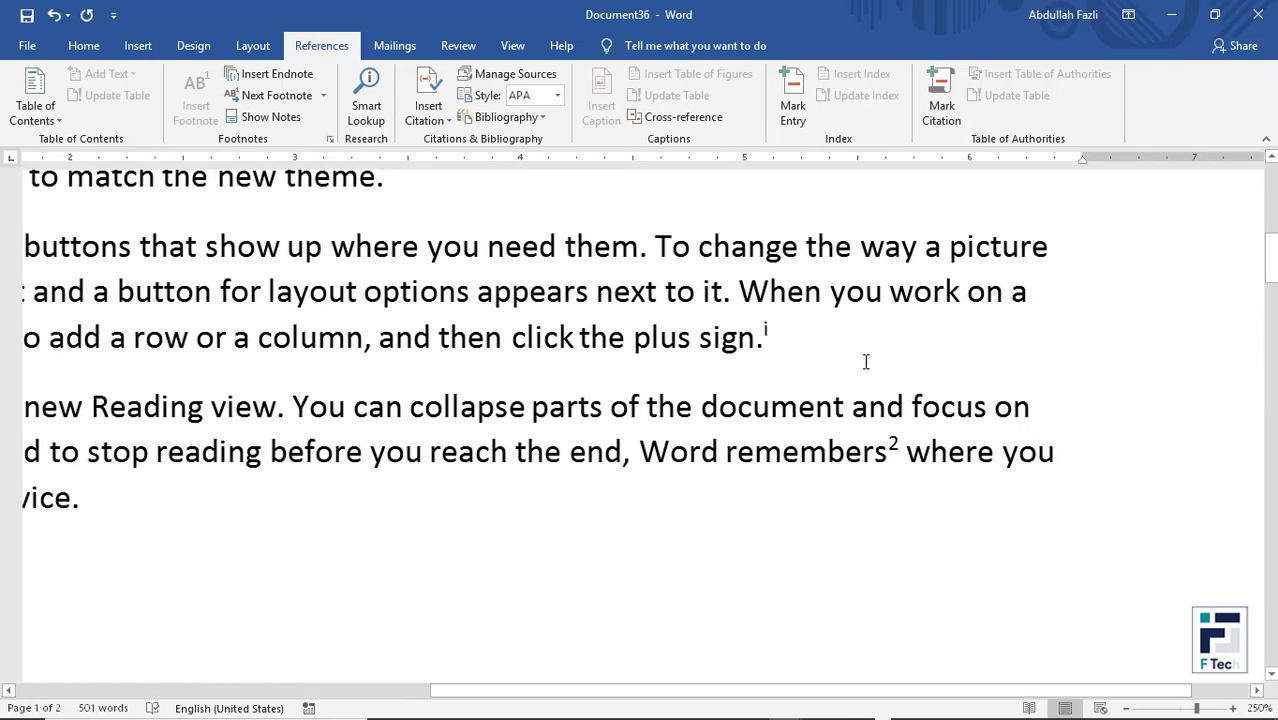
click(775, 331)
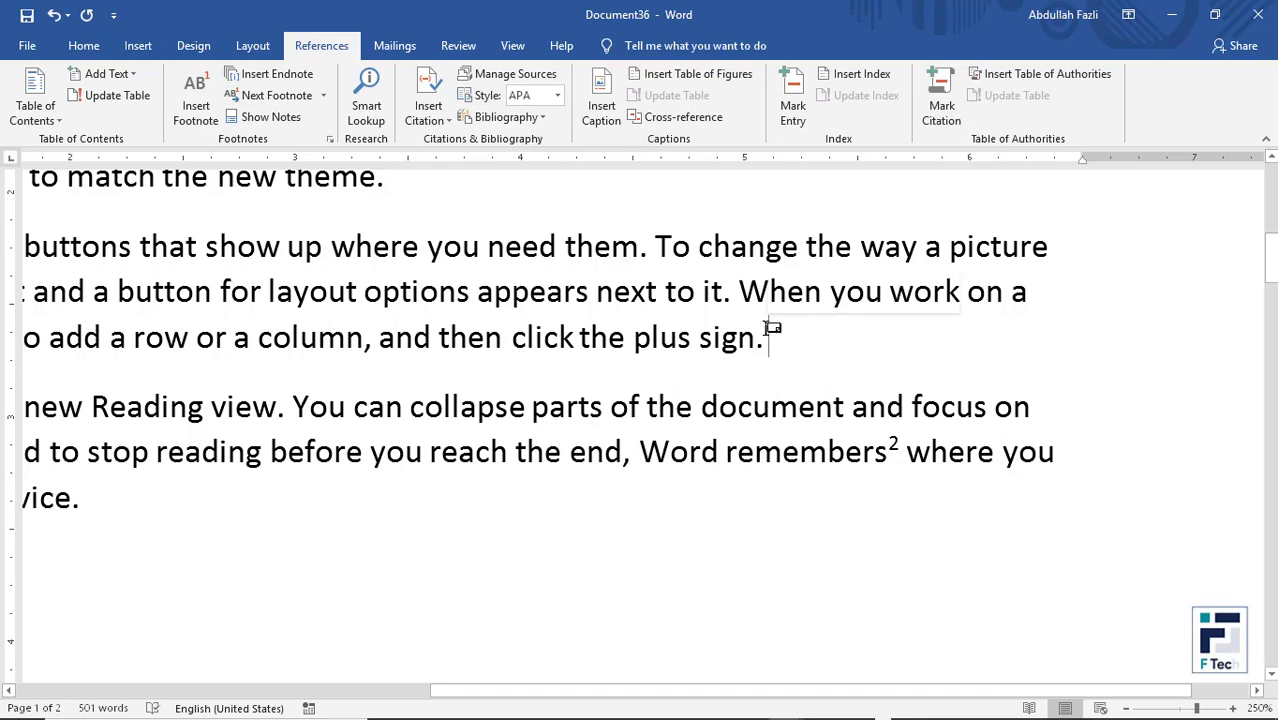
scroll(805, 356, down, 17)
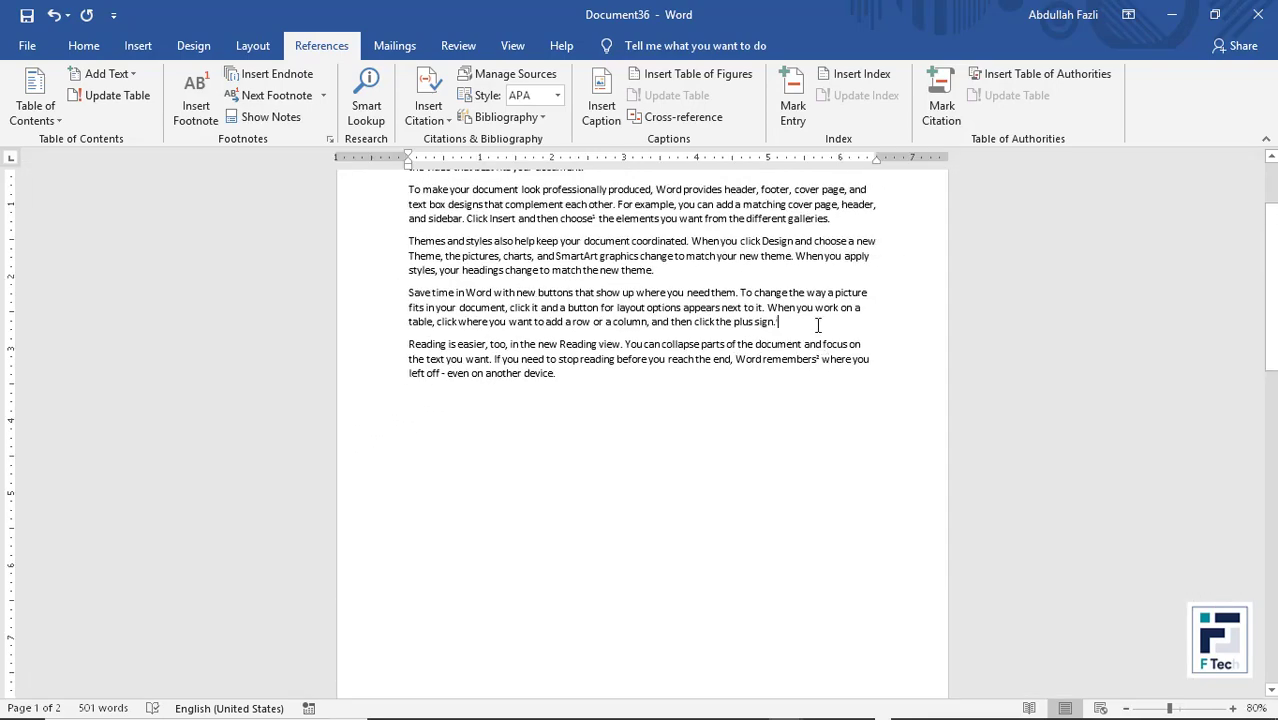
scroll(798, 340, down, 5)
scroll(796, 353, down, 3)
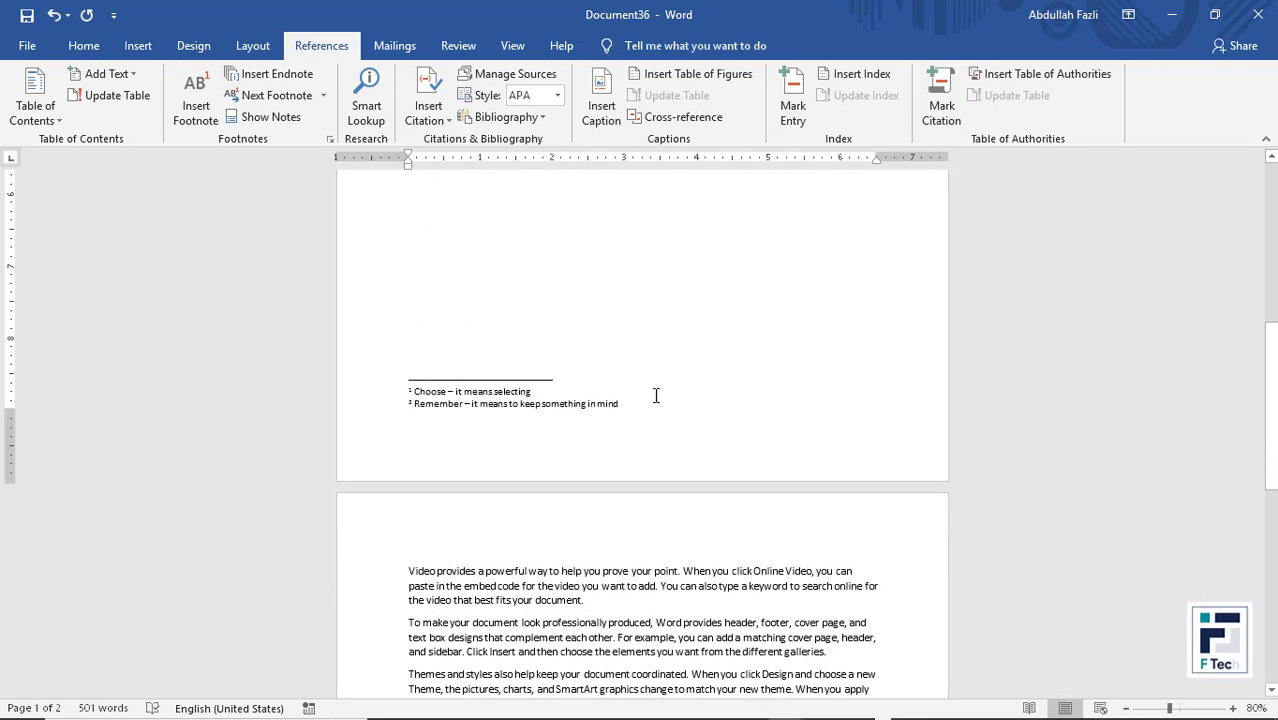
scroll(675, 415, down, 10)
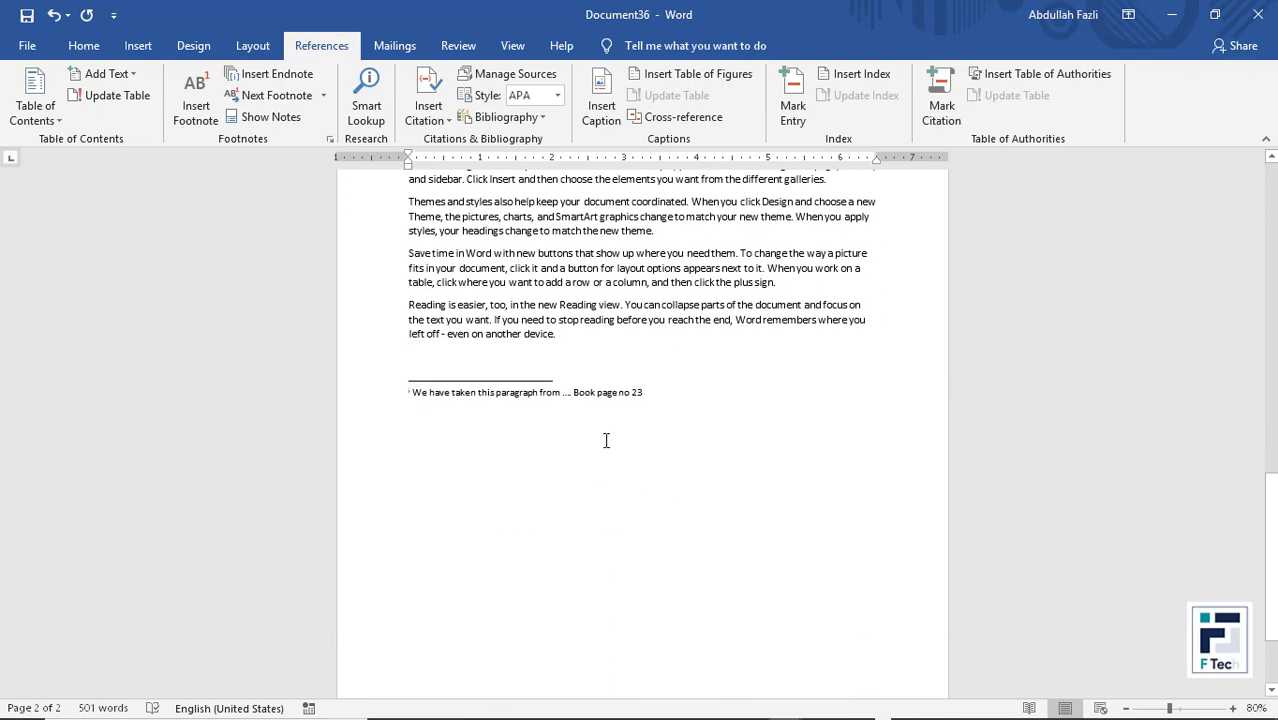
- Add "sdafas" after the second page's last paragraph, followed by short filler lines from "Dfasdf" to "Fssssss"
click(599, 340)
text(sdafas)
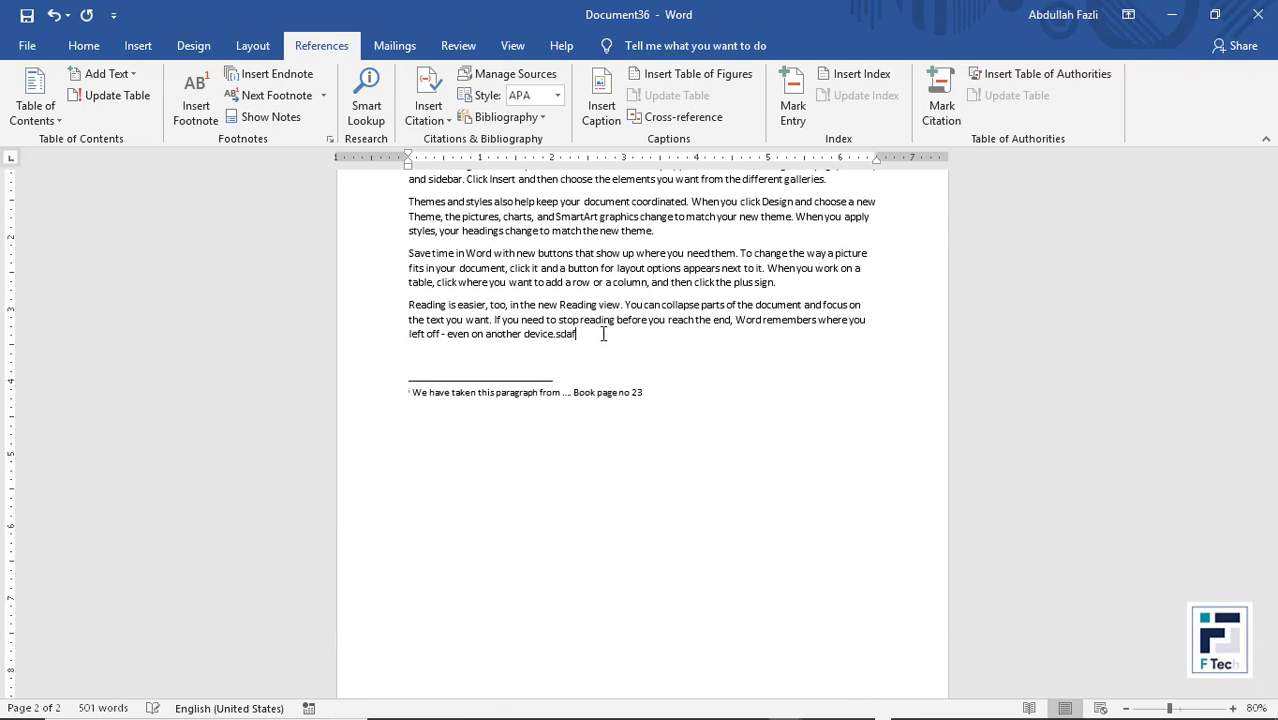
key(Return)
text(Dfasdf)
key(Return)
text(asdf)
key(Return)
text(asf)
key(Return)
key(Return)
text(sda)
key(Return)
text(fasdf)
key(Return)
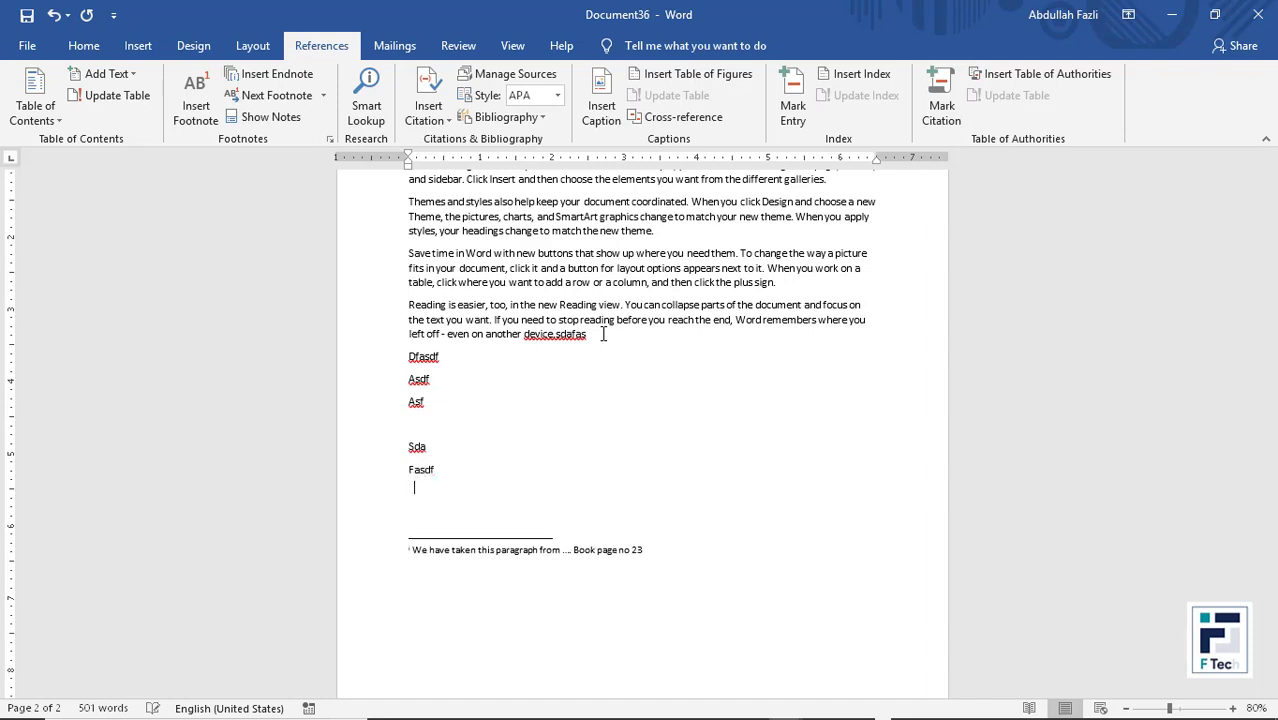
text(asd)
key(Return)
text(fssssss)
- Add blank paragraphs below the filler lines until the endnote moves onto the fourth page
key(Return)
key(Return)
key(Return)
key(Return)
key(Return)
key(Return)
key(Return)
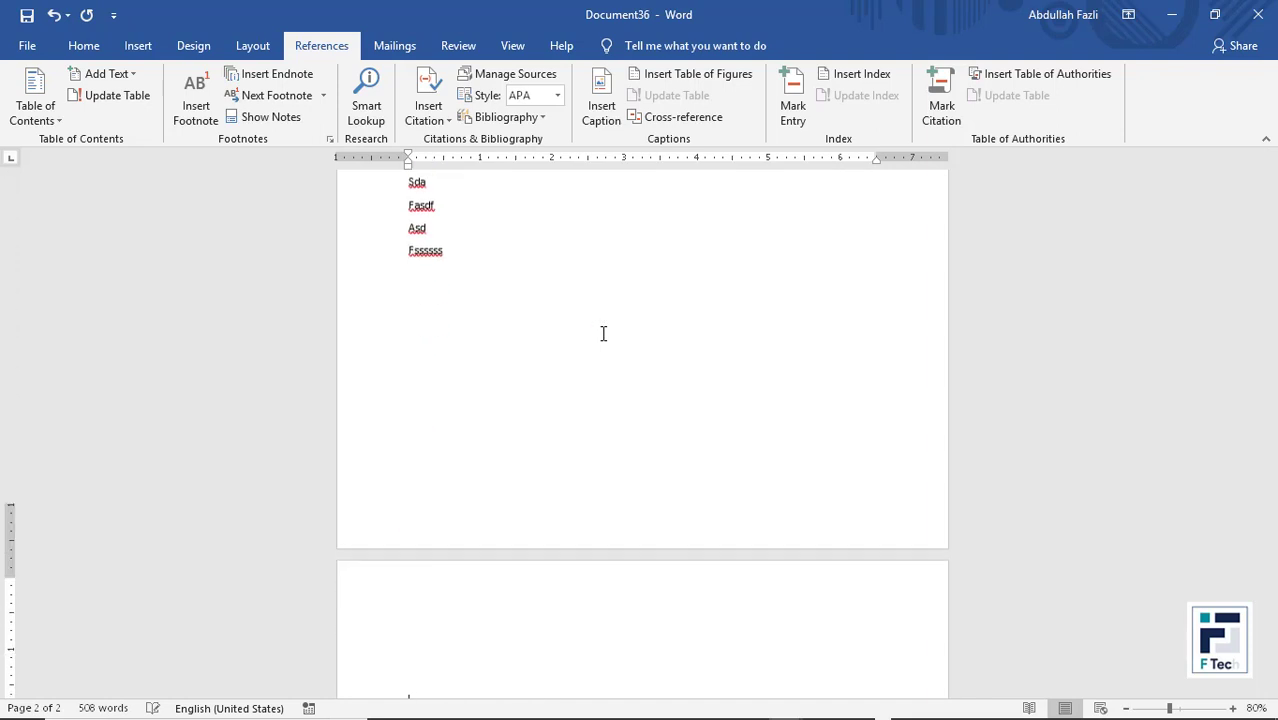
key(Return)
key(Return)
key(Return)
key(Return)
key(Return)
key(Return)
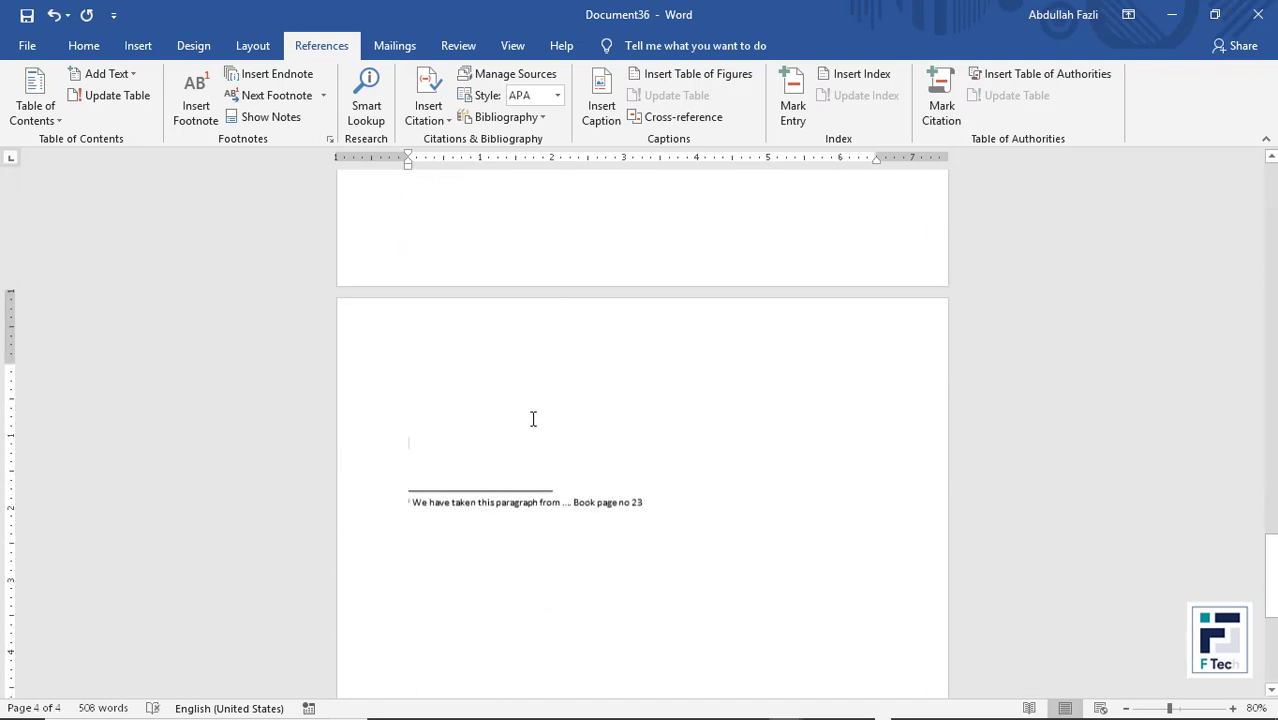
- Review the endnote's place on the last page and the sample and filler text on the second page
scroll(553, 417, up, 5)
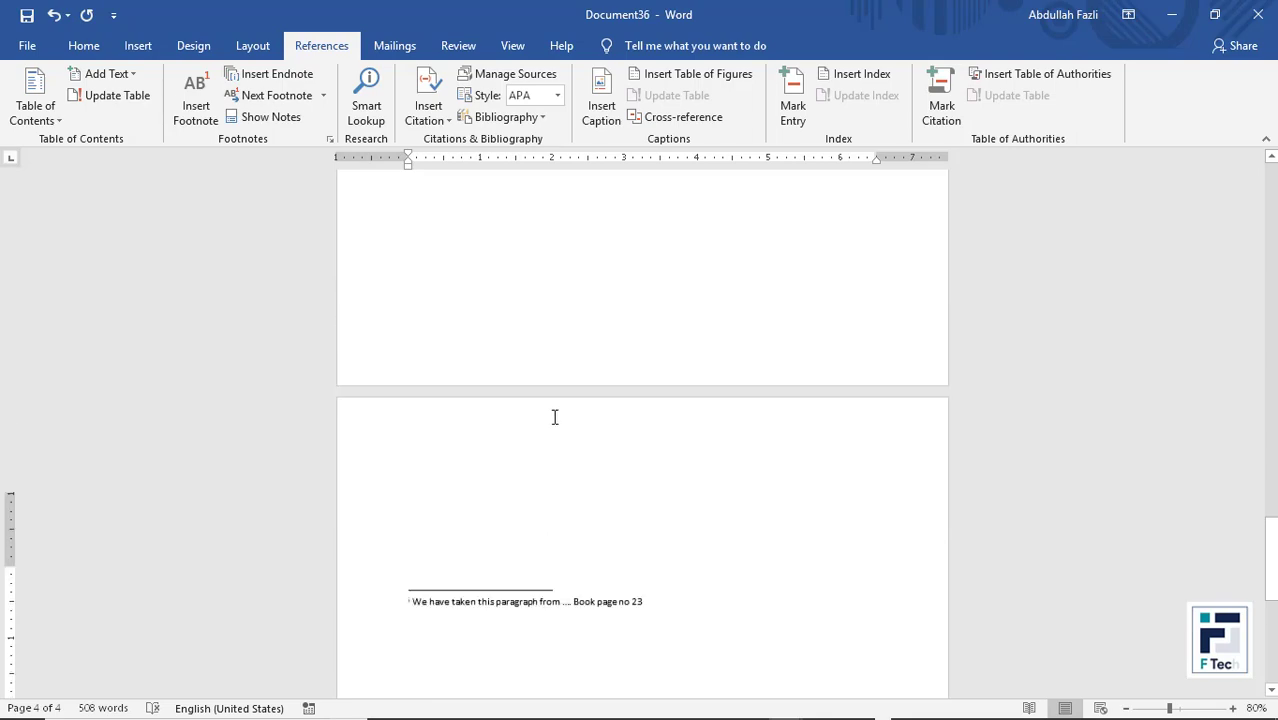
scroll(554, 417, up, 6)
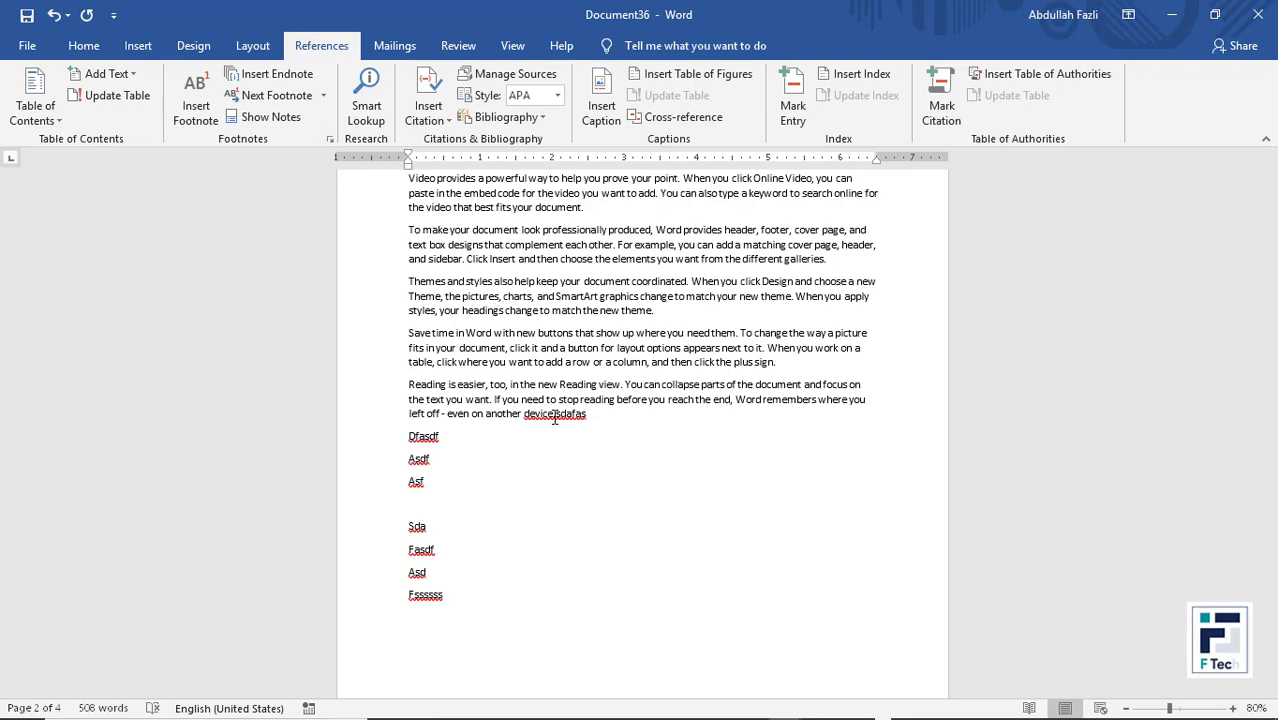
scroll(555, 418, up, 1)
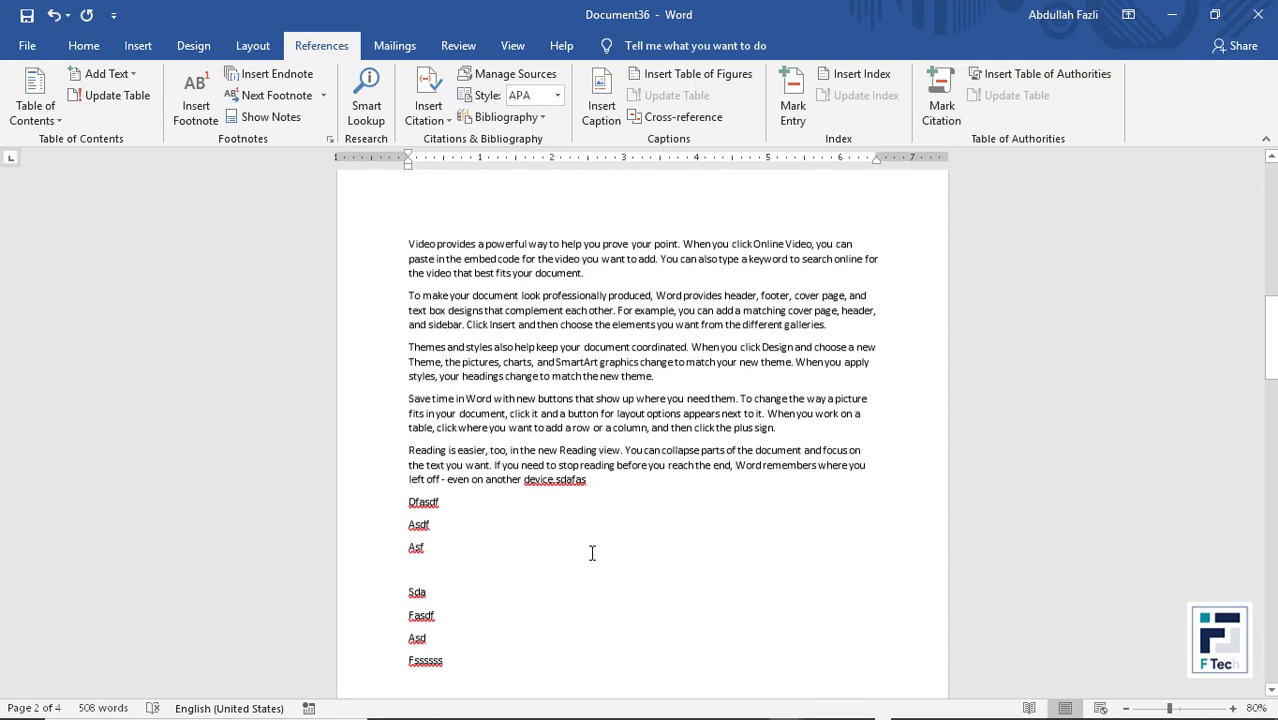
click(780, 432)
key(ctrl+shift+Up)
key(ctrl+shift+Up)
click(646, 462)
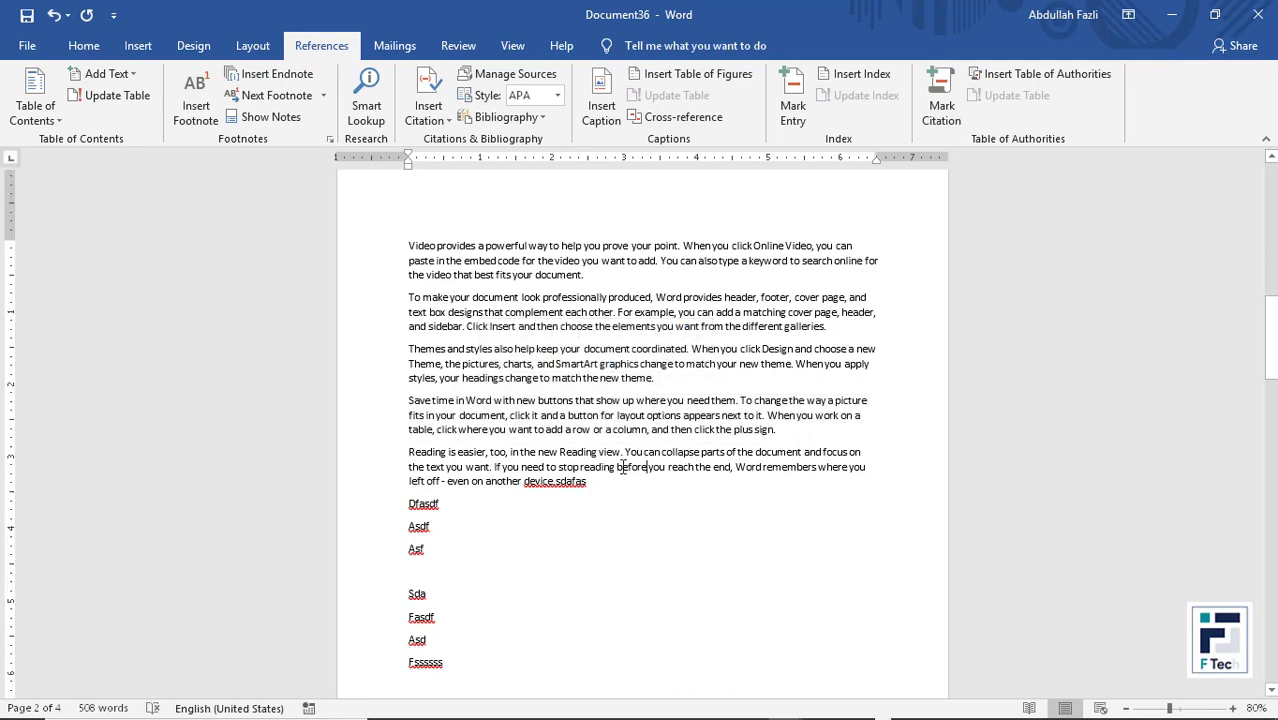
- Try to go to the next footnote from the second page's last sample paragraph, and go to the previous footnote instead
click(285, 95)
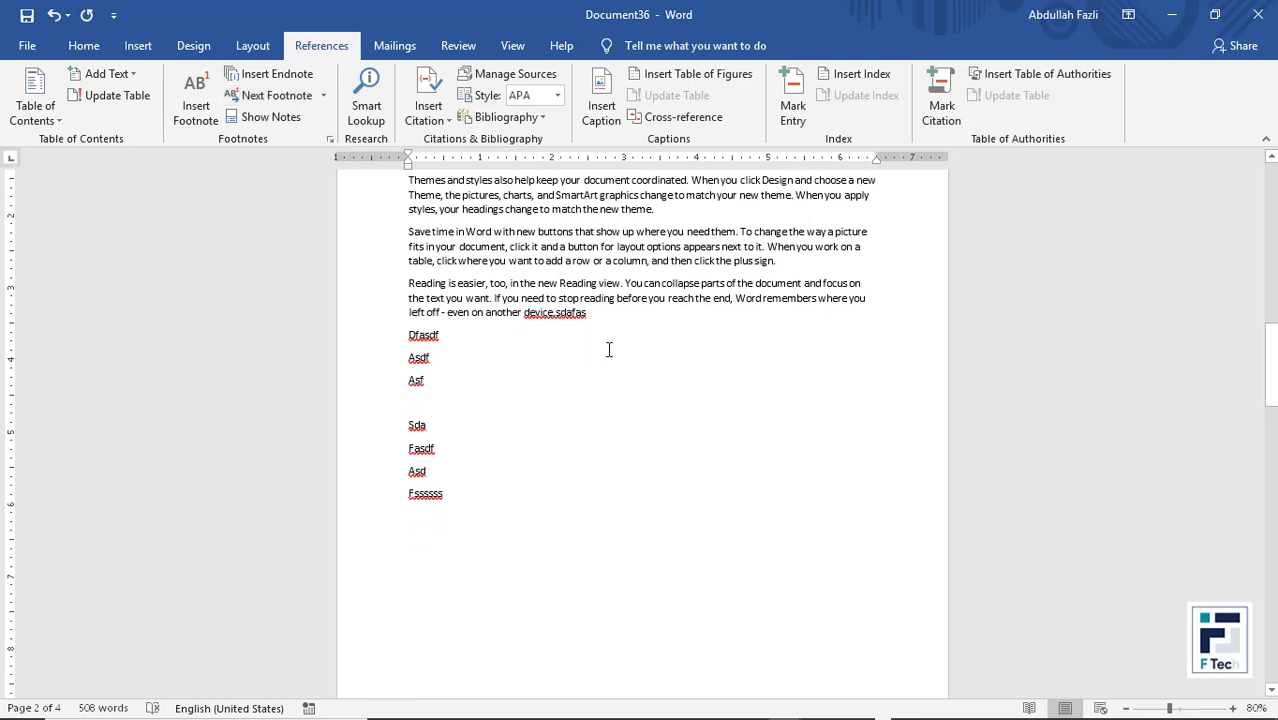
ctrl+scroll(608, 349, up, 16)
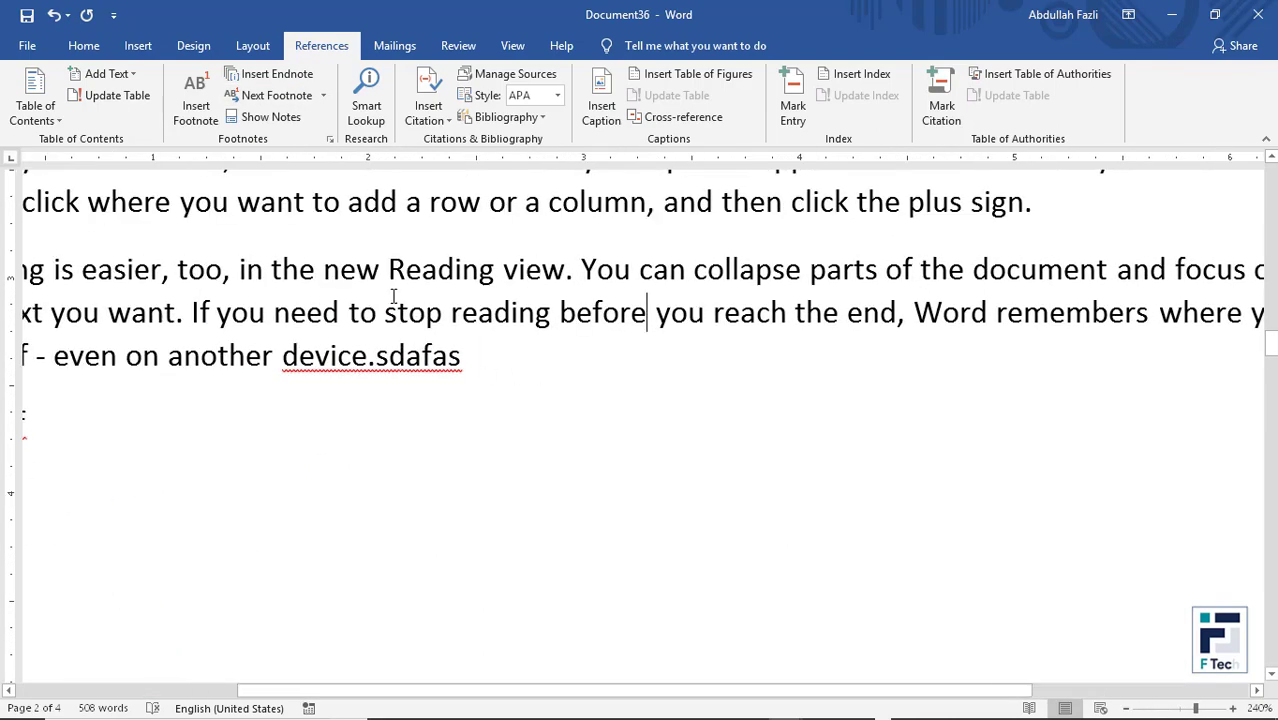
click(284, 99)
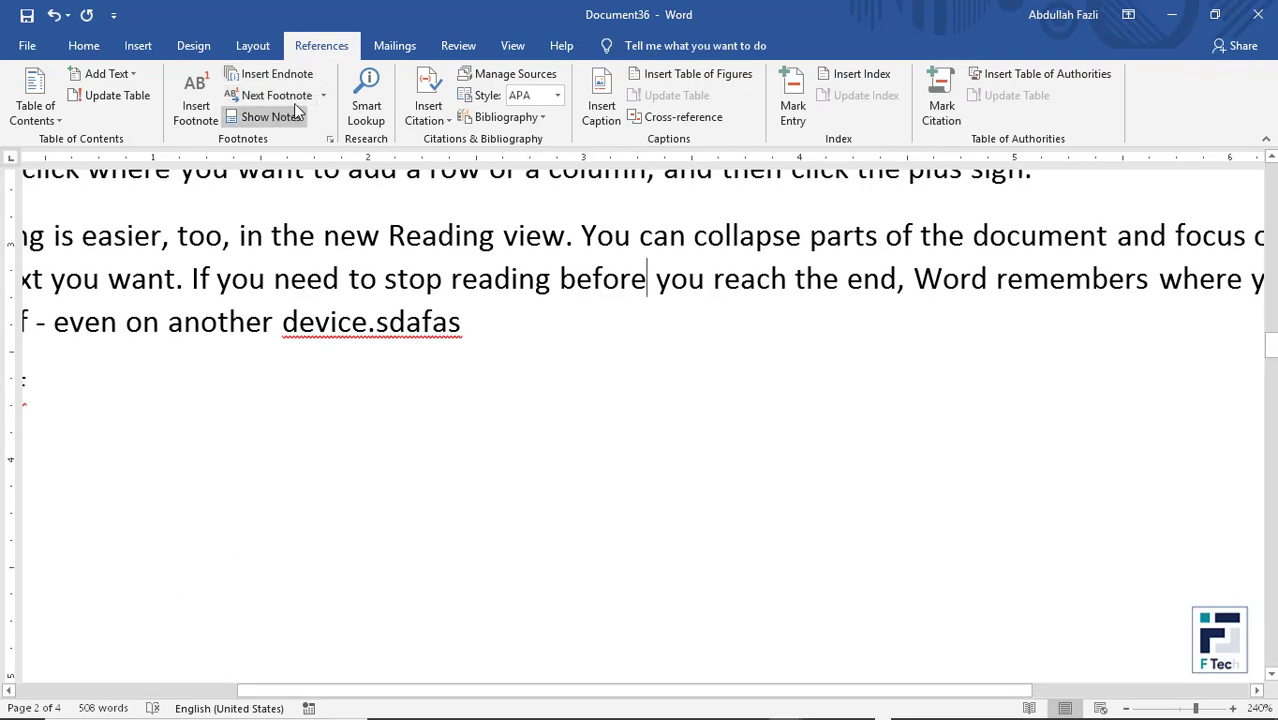
click(323, 95)
click(299, 143)
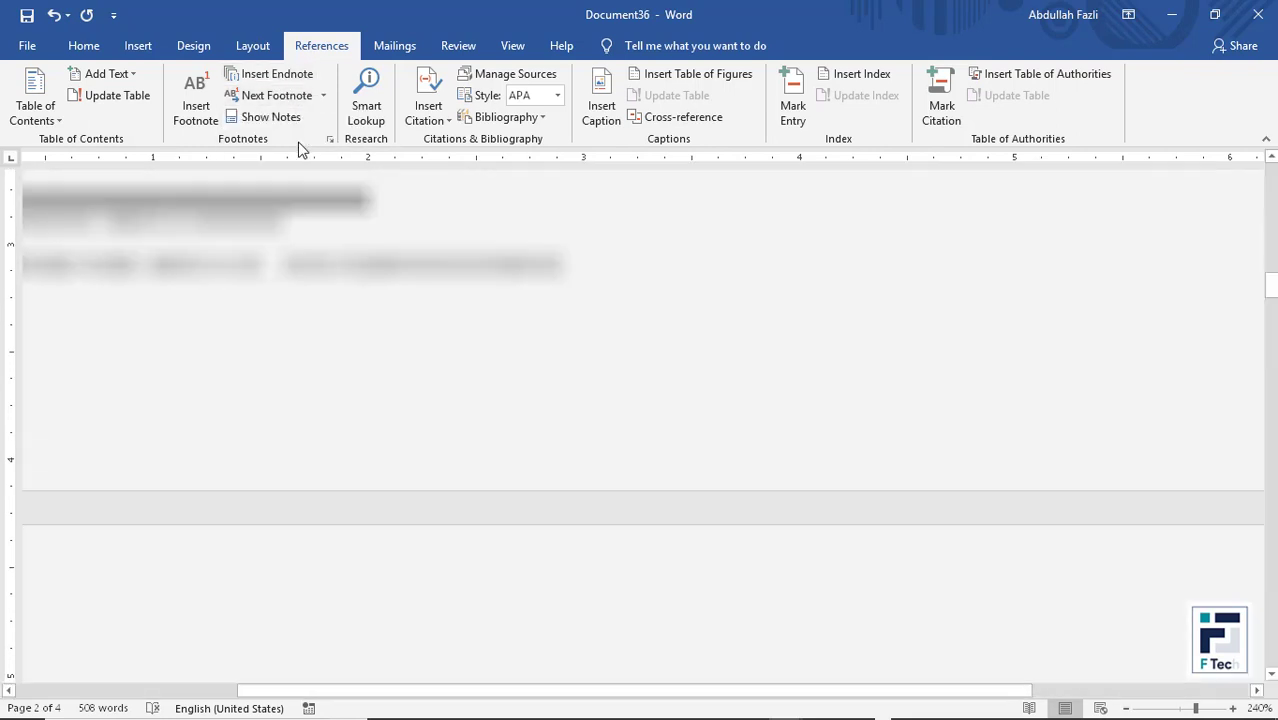
ctrl+scroll(345, 340, down, 4)
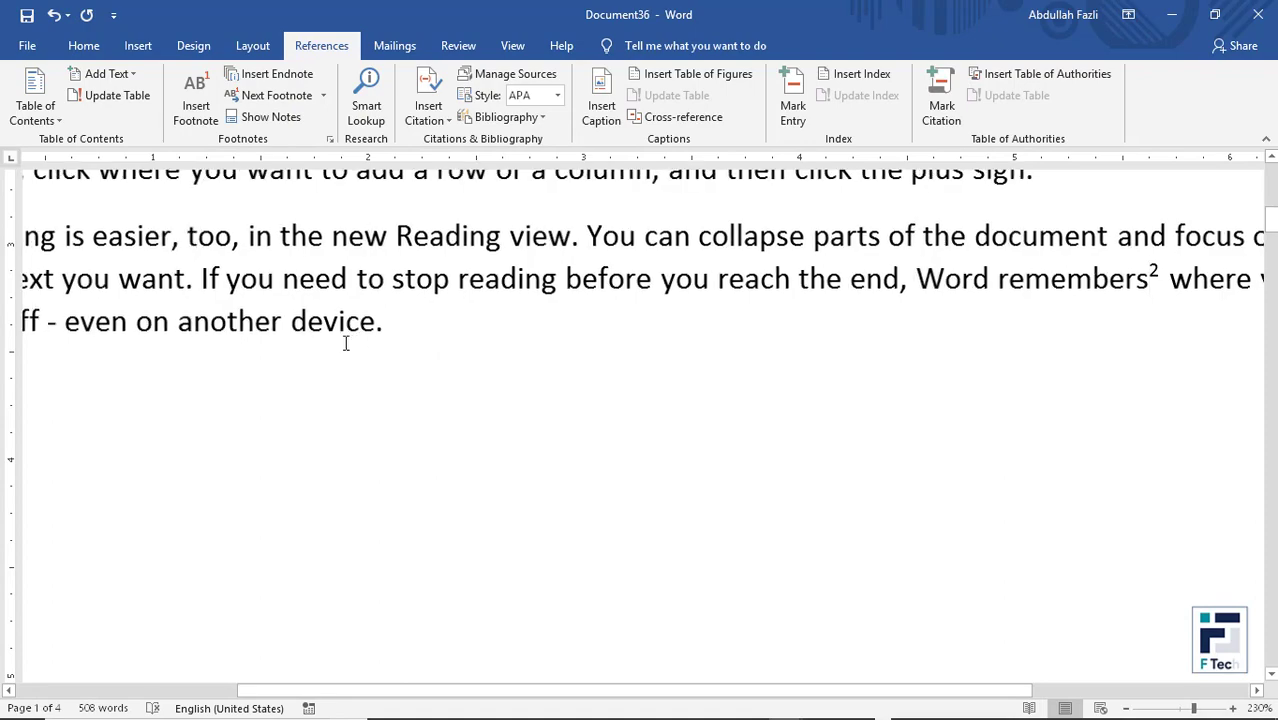
scroll(491, 366, up, 5)
scroll(533, 396, down, 3)
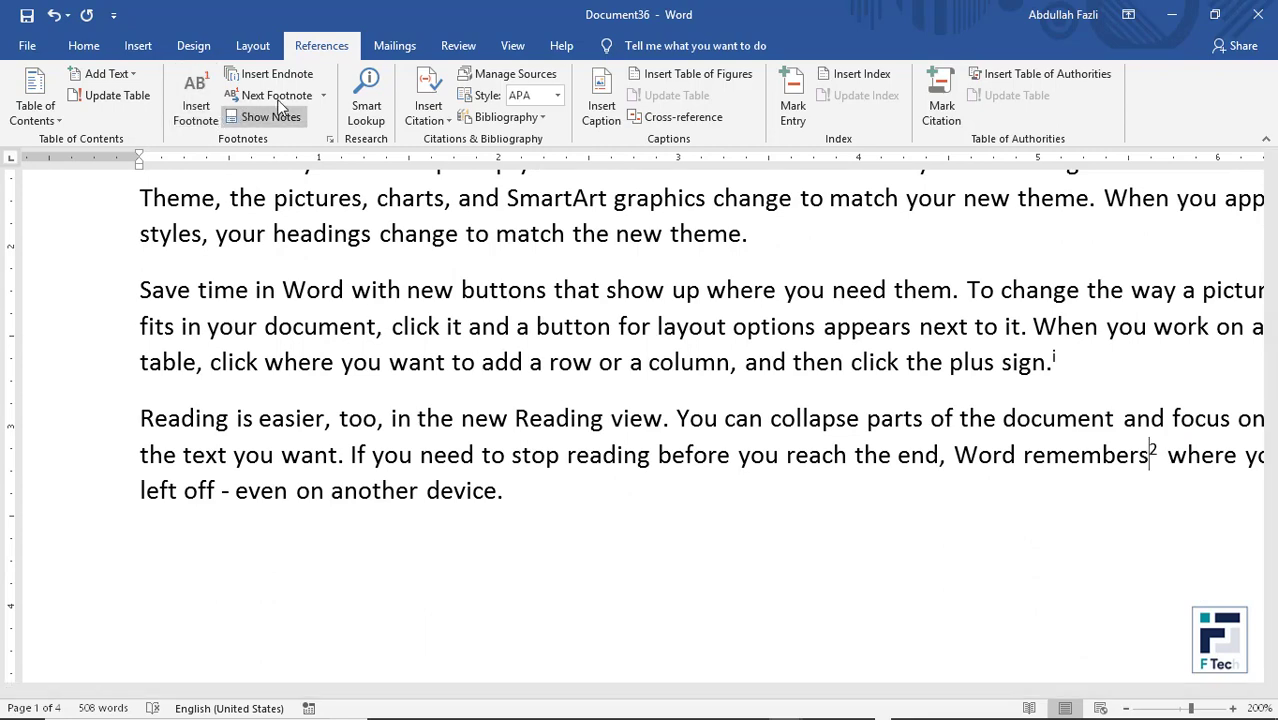
- Go to the previous footnote mark at "choose" and return to the next footnote mark at "remembers"
click(324, 95)
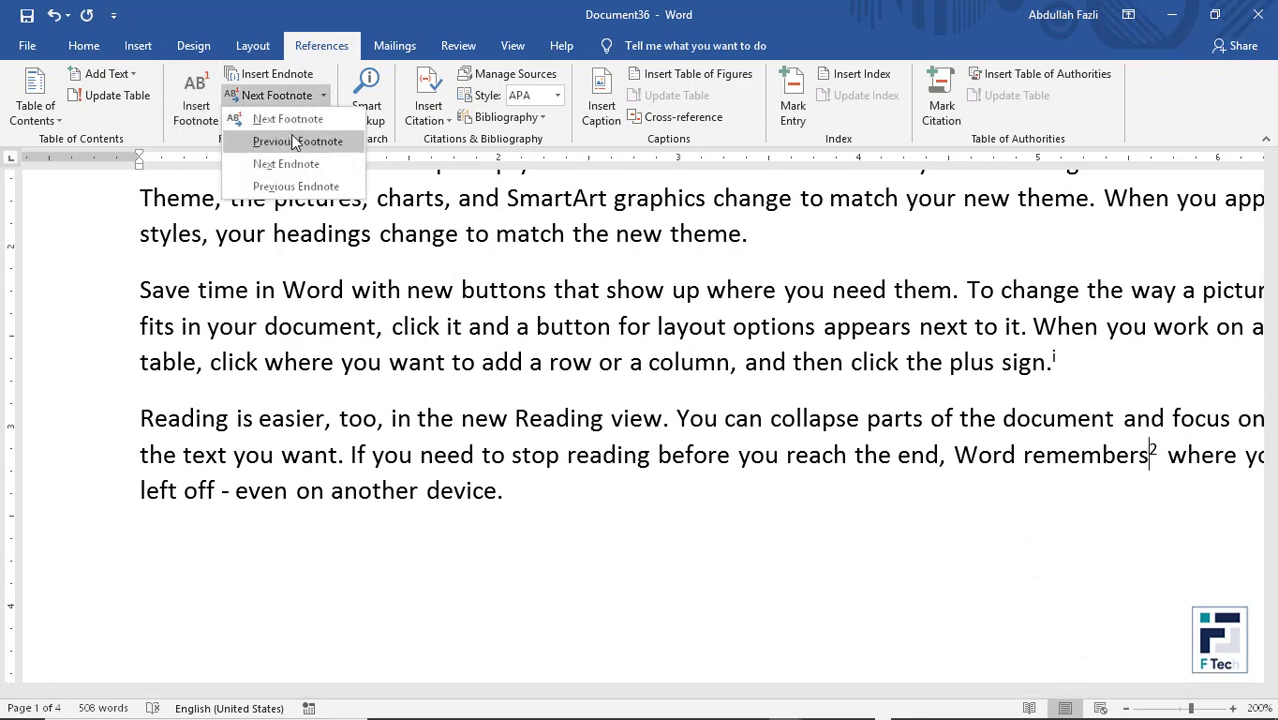
click(296, 143)
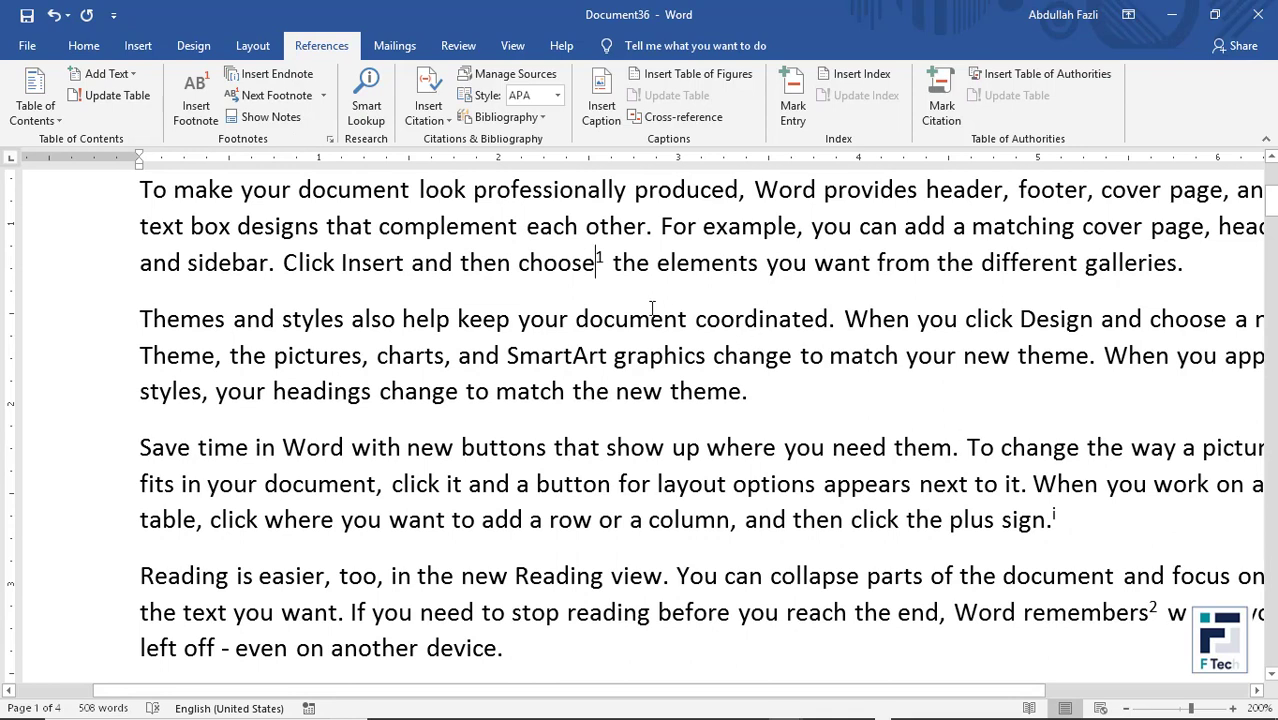
click(297, 92)
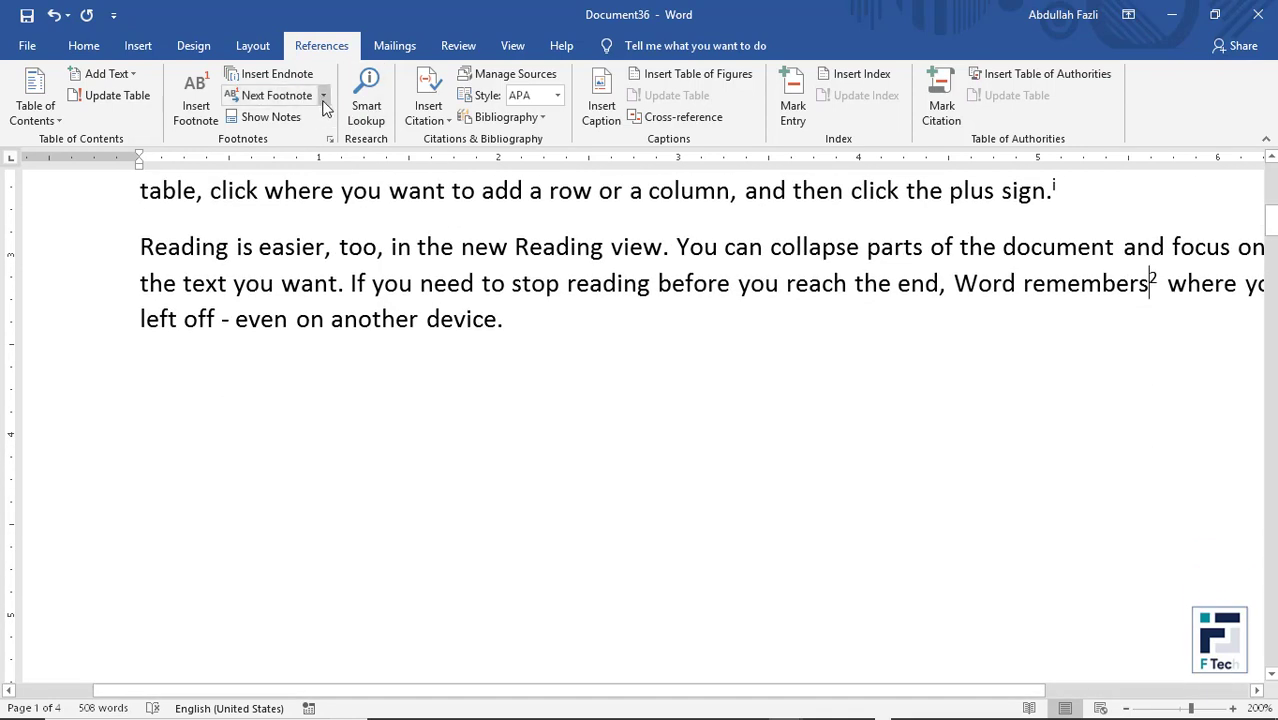
- Go to the previous endnote mark, starting from the footnote mark at "remembers"
click(323, 95)
click(325, 97)
click(324, 96)
click(300, 183)
- Show the footnote area with Show Notes and switch back to the footnote's mark in the text
click(268, 117)
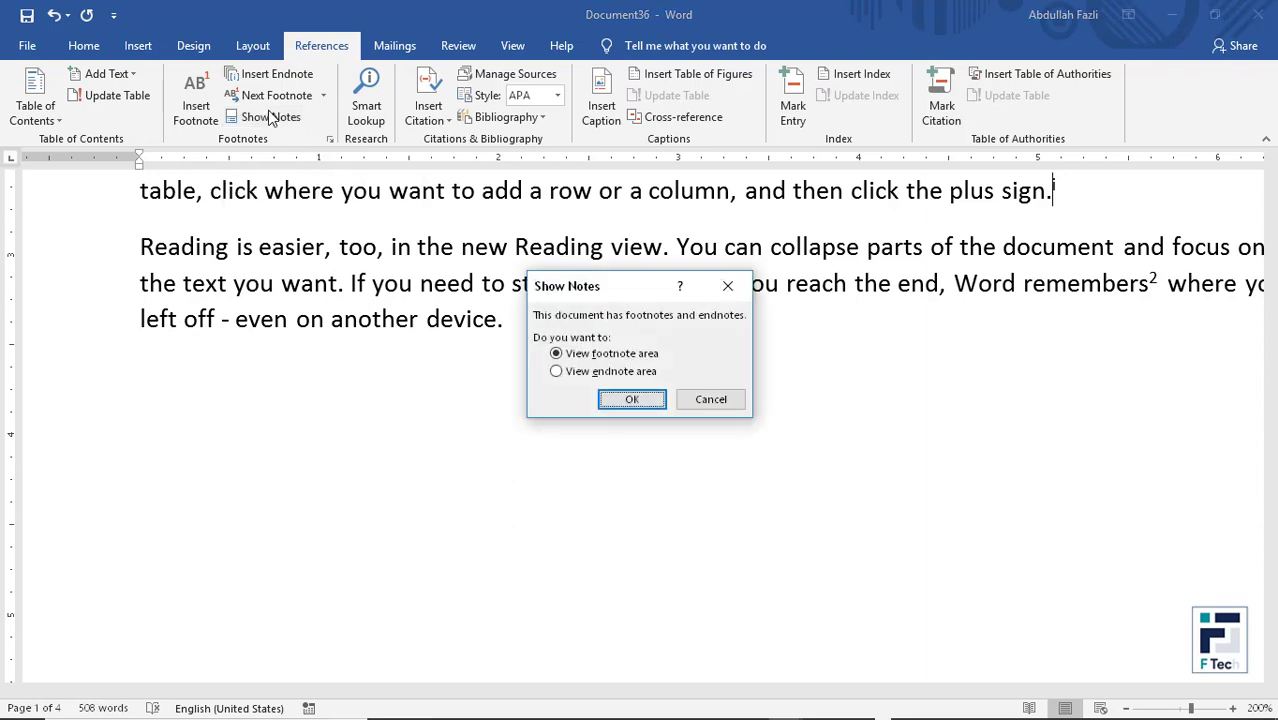
click(630, 399)
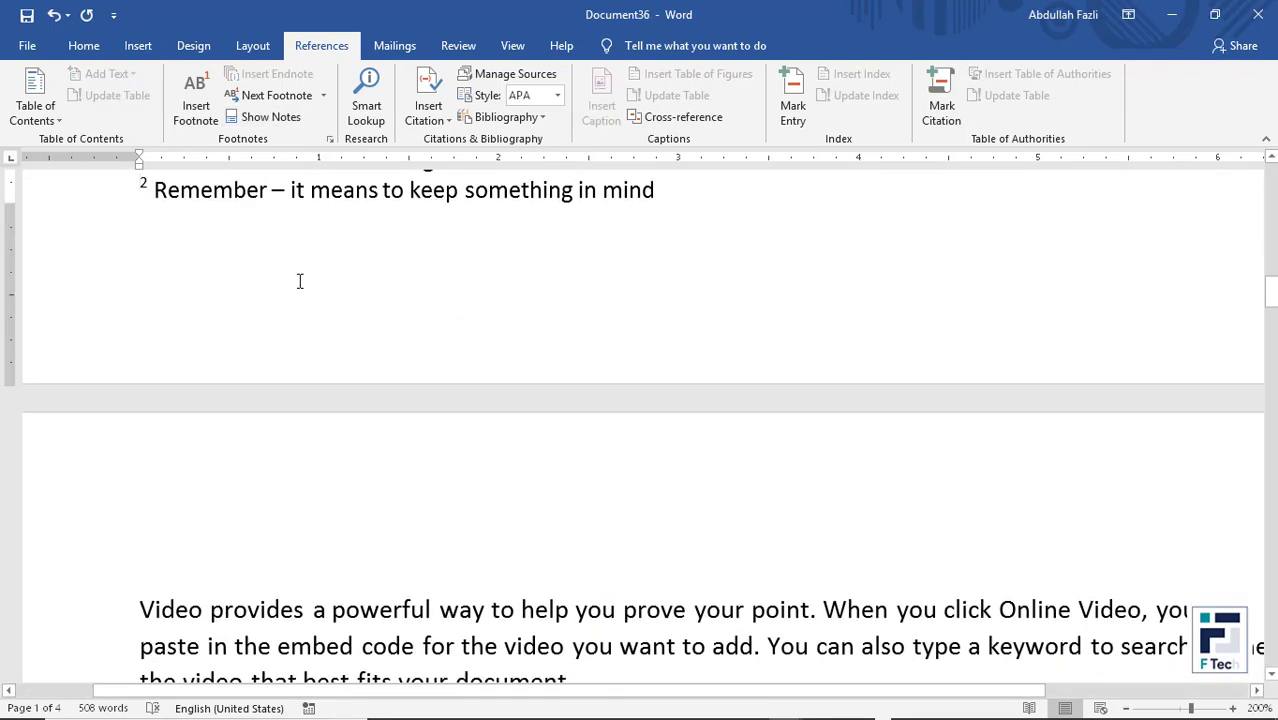
scroll(299, 281, up, 3)
click(265, 118)
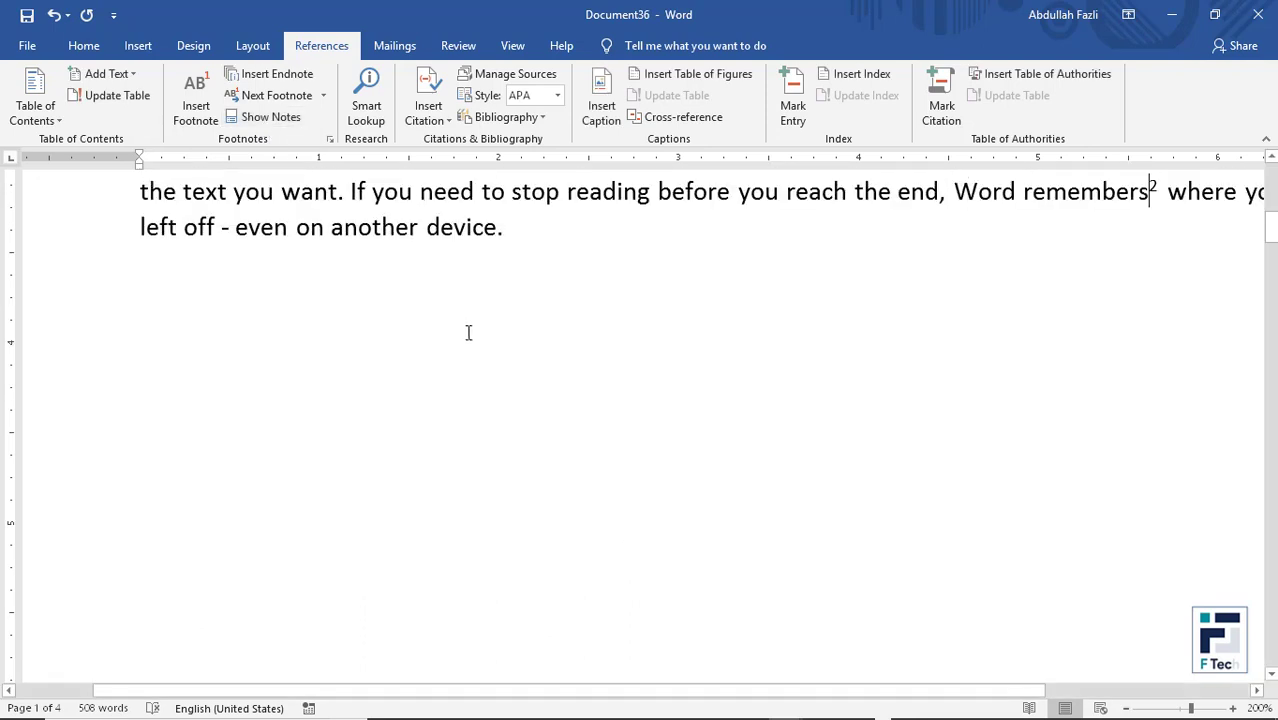
- Show the endnote area with Show Notes and look back from the last page over the earlier pages
click(267, 118)
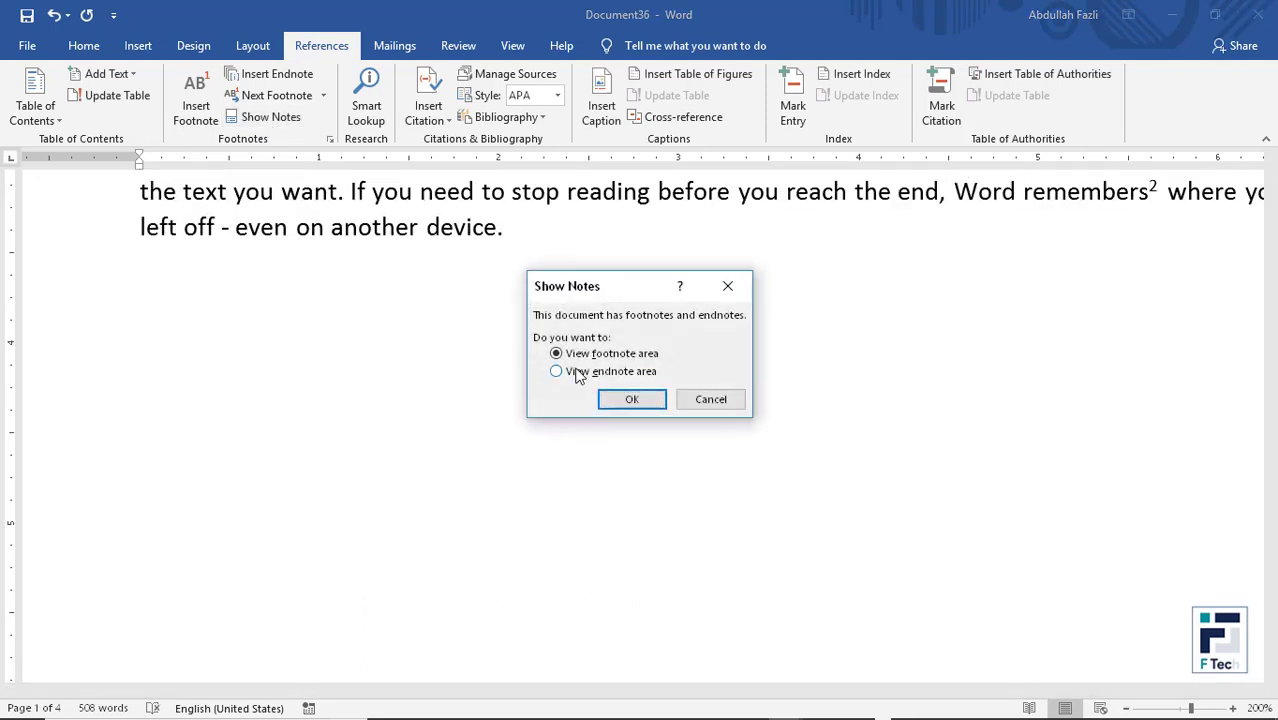
click(575, 371)
click(631, 399)
scroll(237, 296, up, 3)
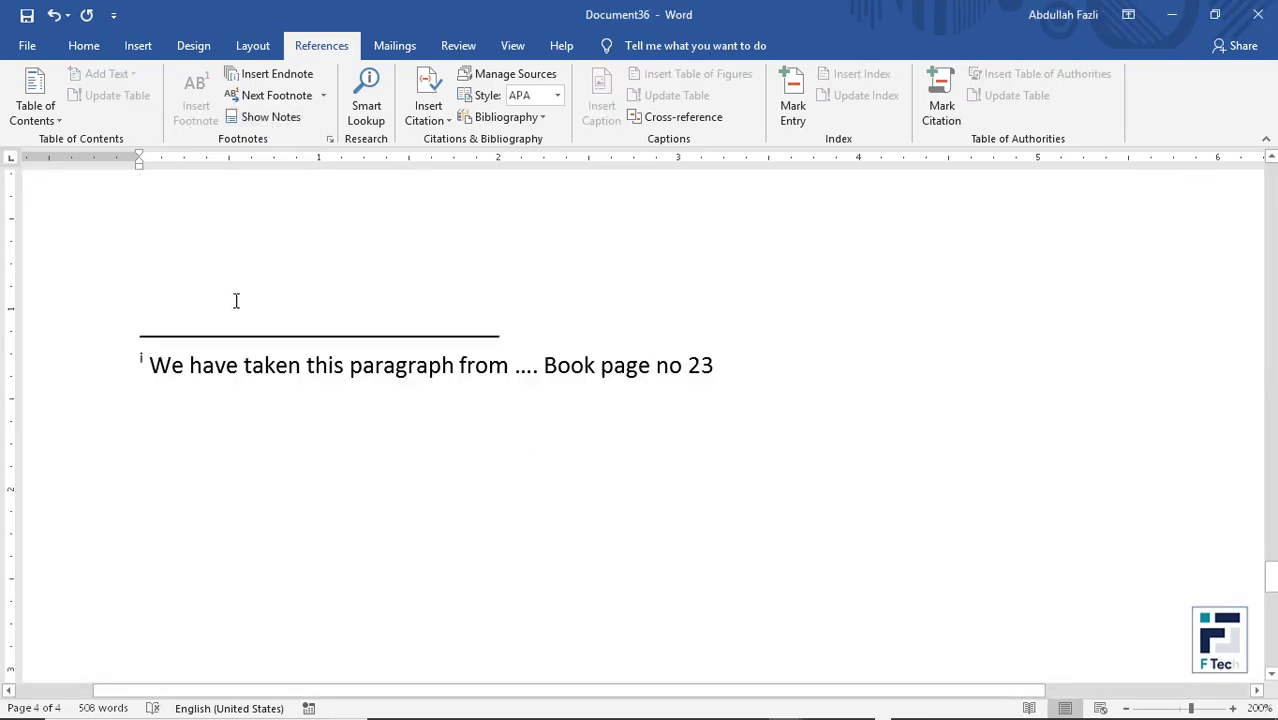
scroll(476, 399, down, 16)
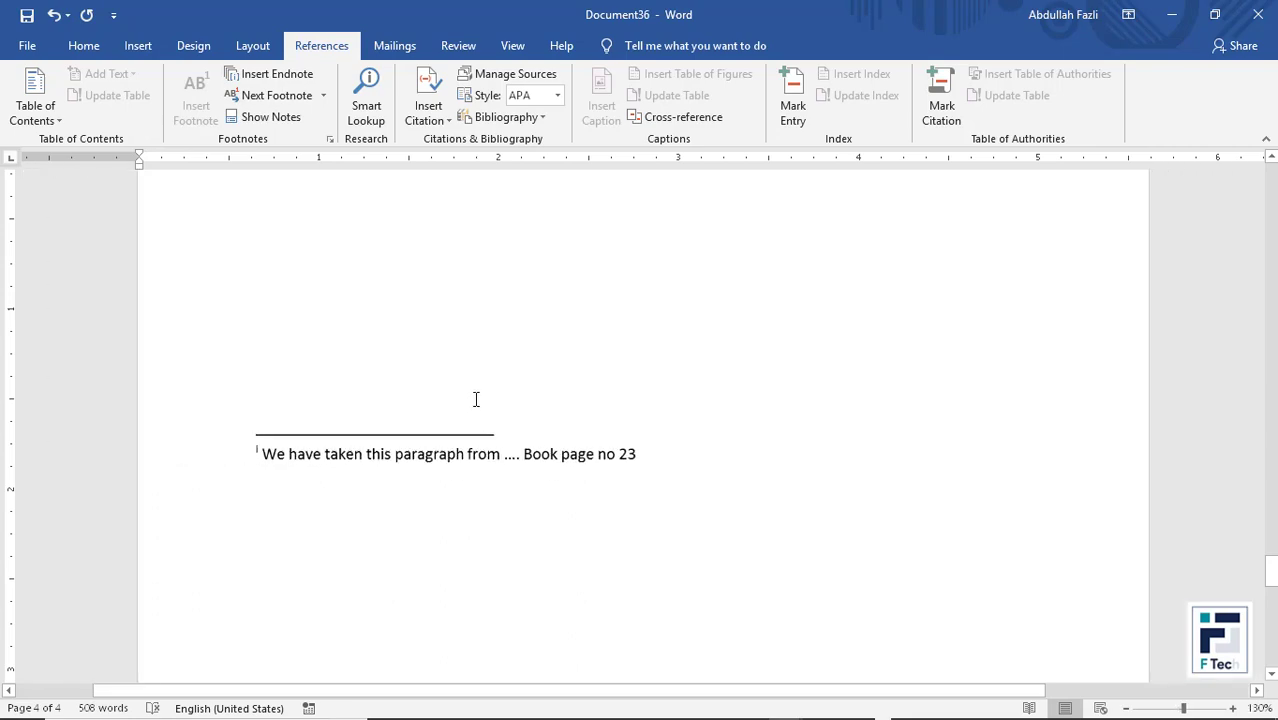
scroll(594, 391, up, 5)
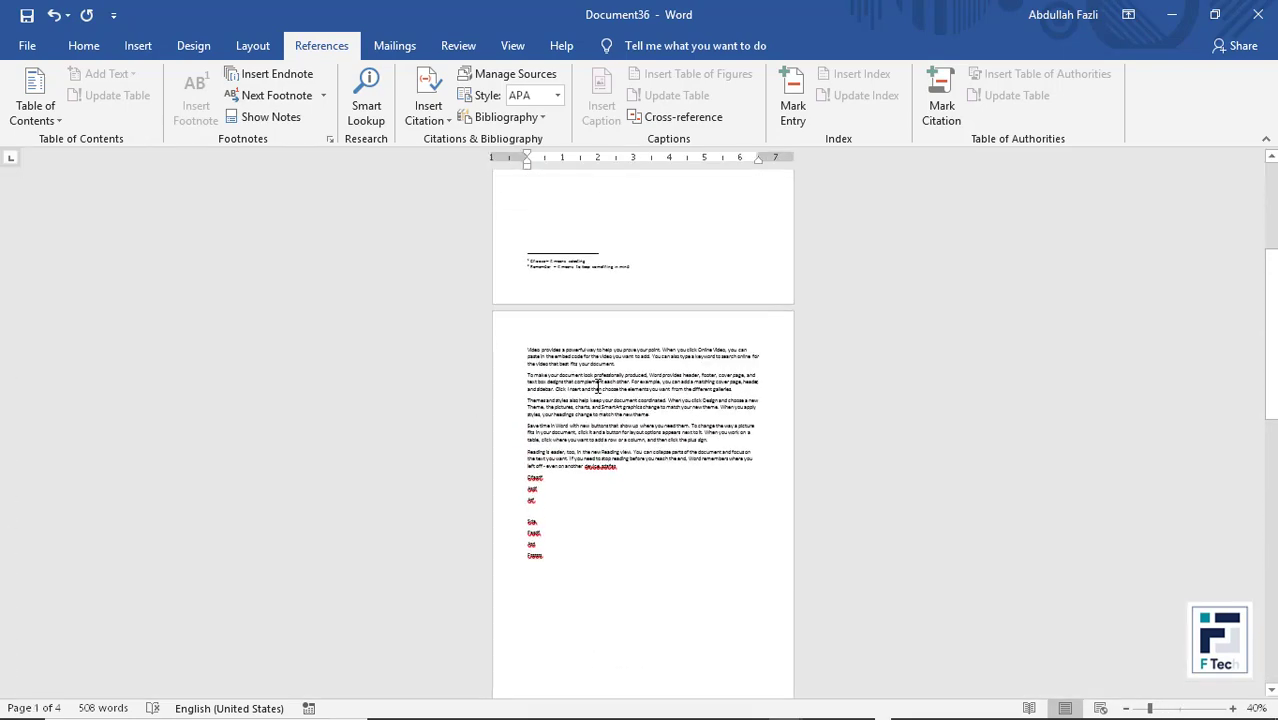
scroll(598, 385, up, 8)
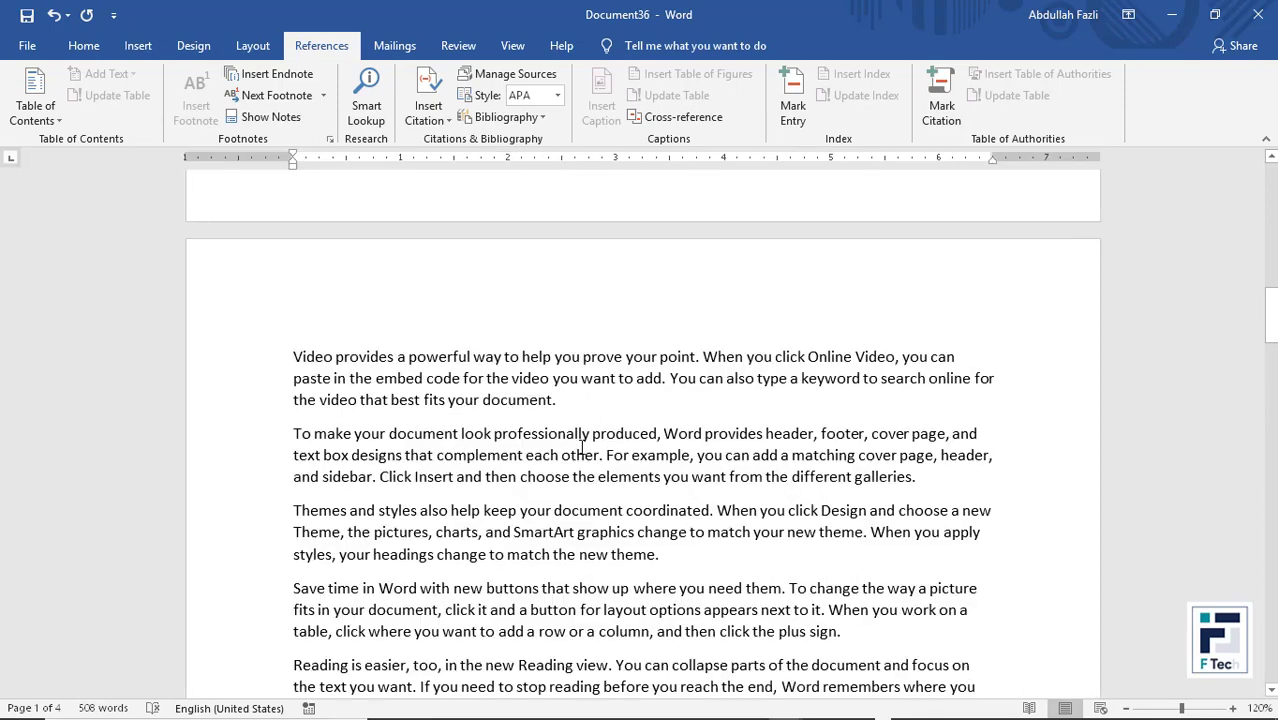